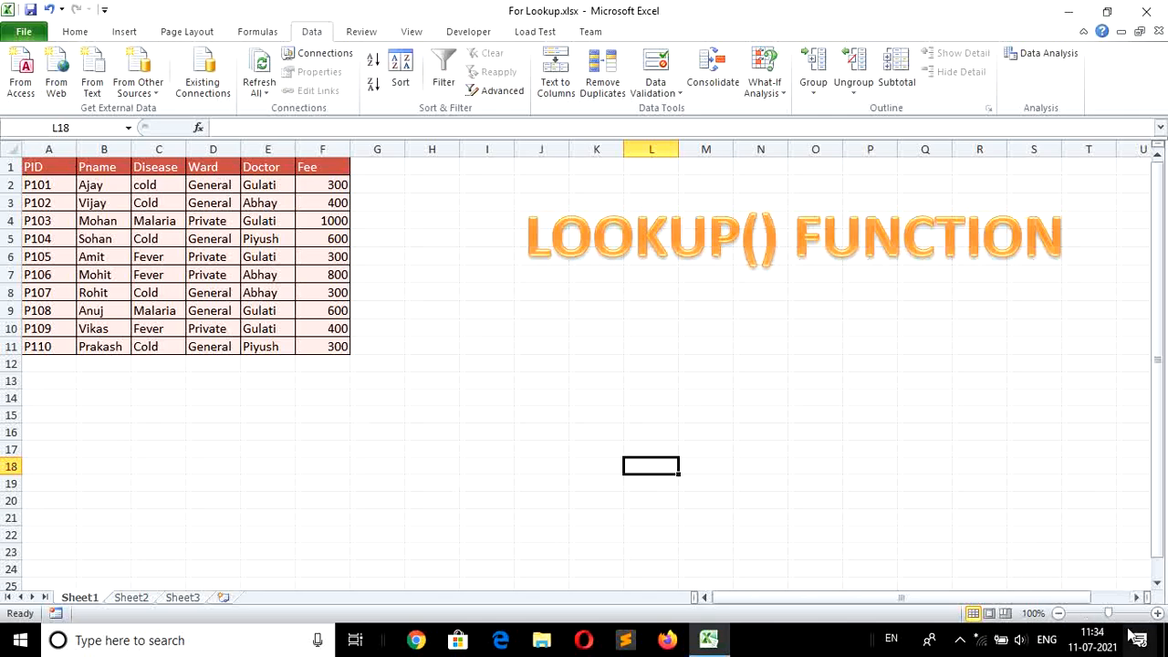
Step: In cell H10, enter a LOOKUP formula that finds A6 in the array A2:F11 to return that patient's fee
{"action": "left_click_drag", "start_coordinate": [1109, 615], "coordinate": [1114, 613]}
{"action": "left_click_drag", "start_coordinate": [1157, 356], "coordinate": [1155, 284]}
{"action": "left_click", "coordinate": [583, 397]}
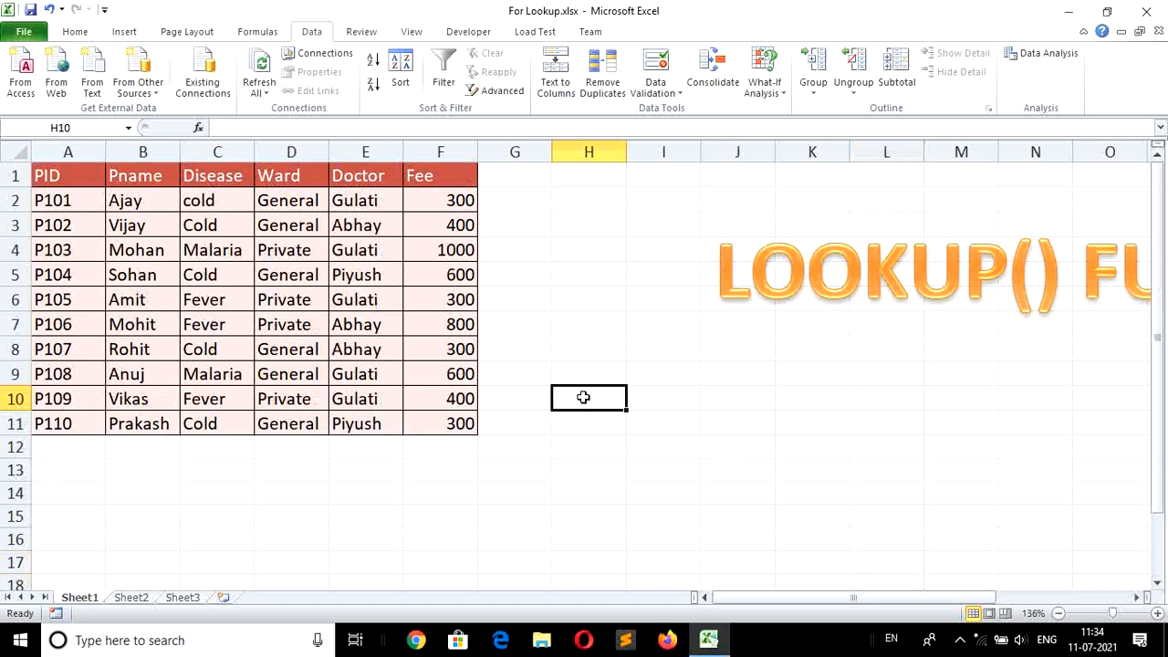
{"action": "type", "text": "=l"}
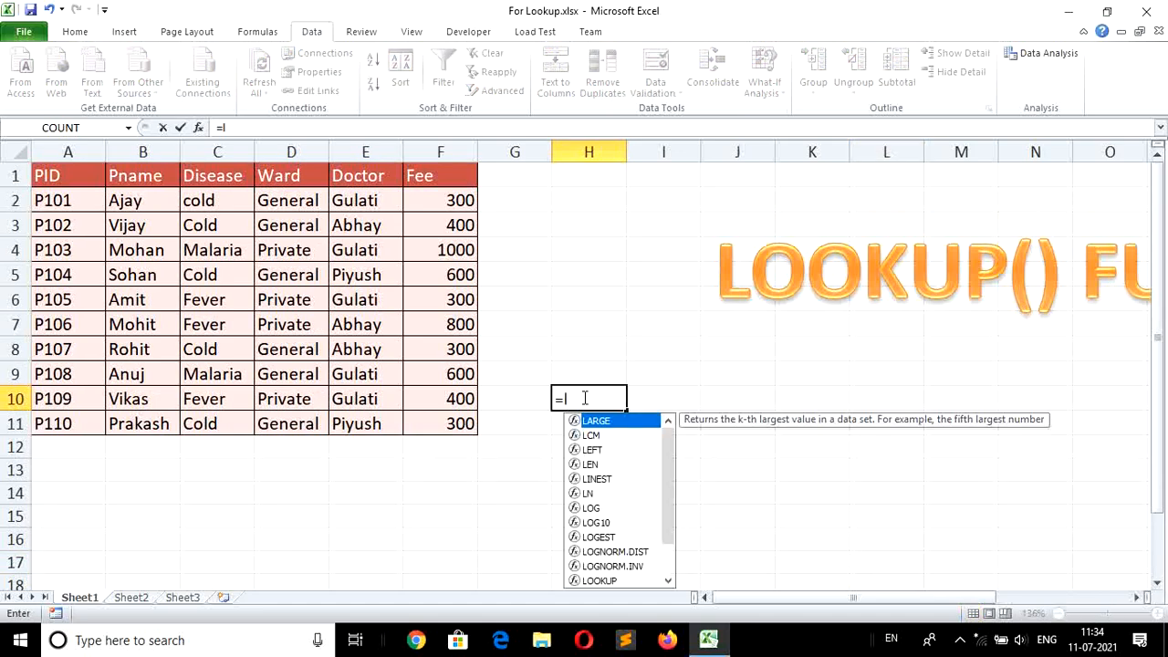
{"action": "type", "text": "ookup"}
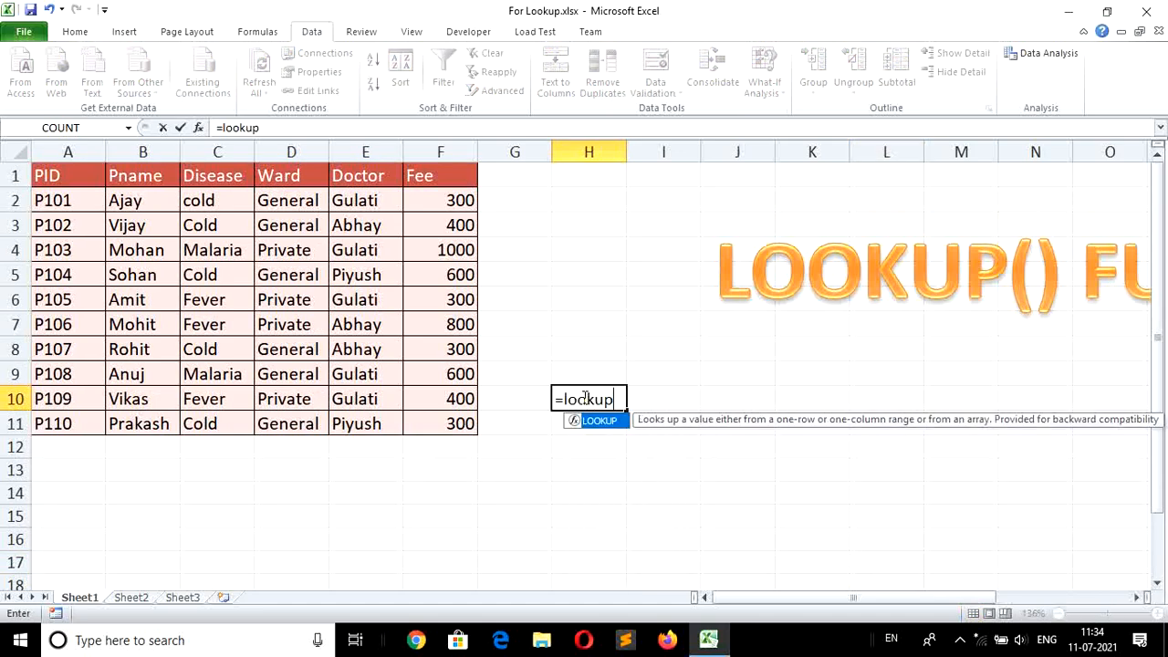
{"action": "type", "text": "("}
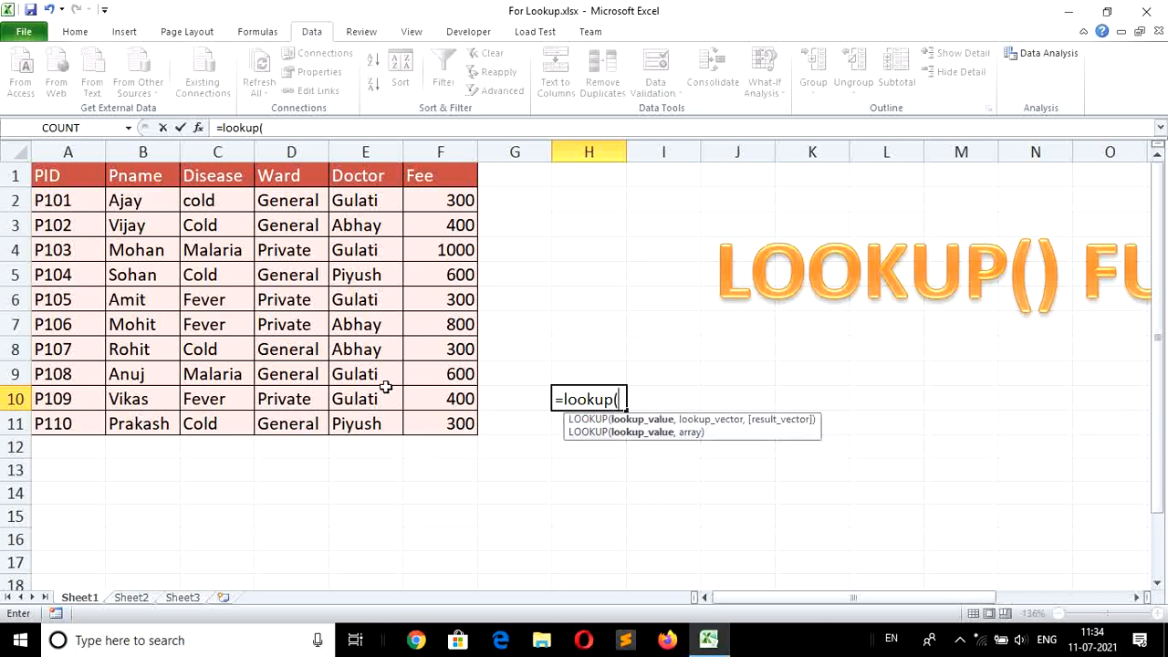
{"action": "left_click", "coordinate": [59, 299]}
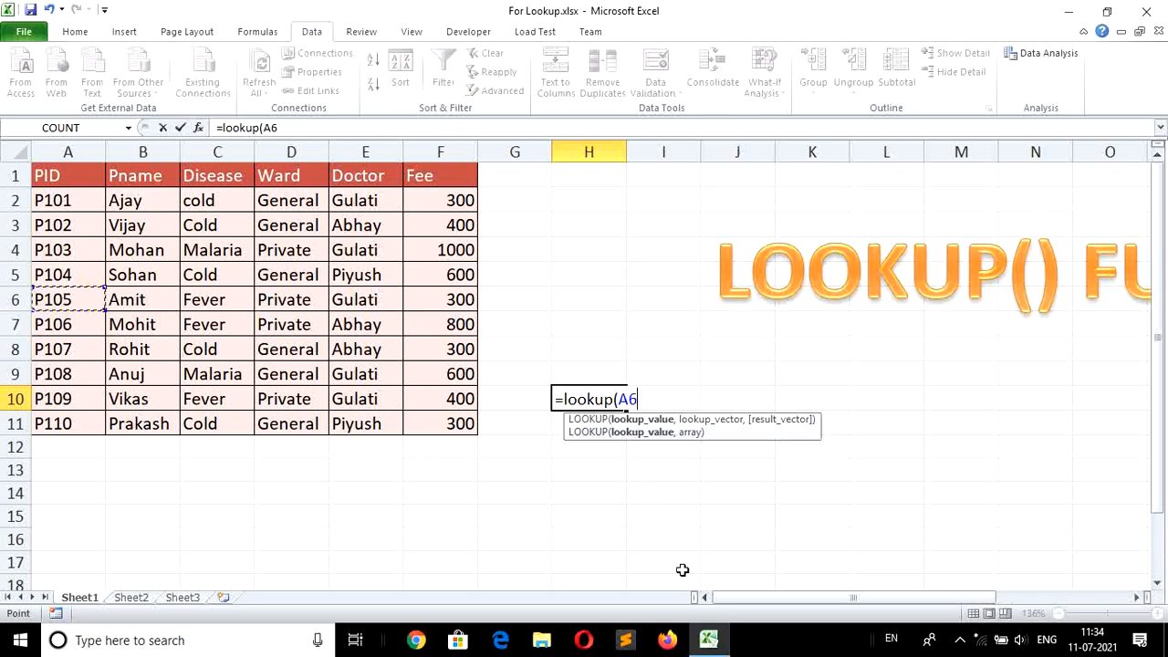
{"action": "type", "text": ","}
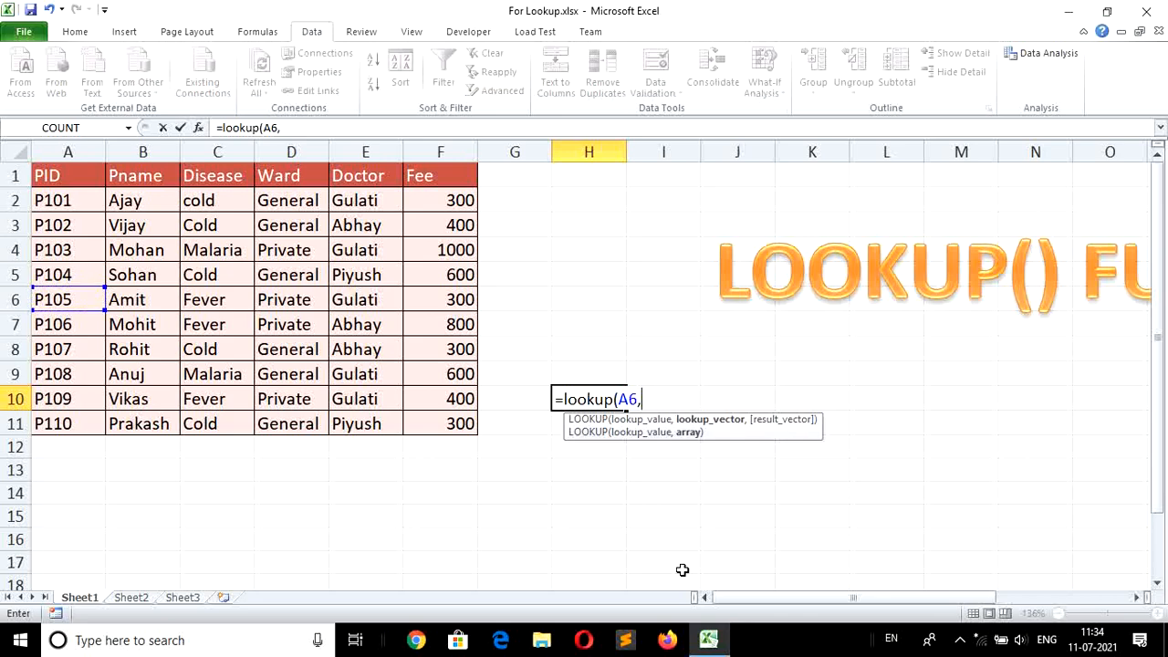
{"action": "left_click", "coordinate": [52, 203]}
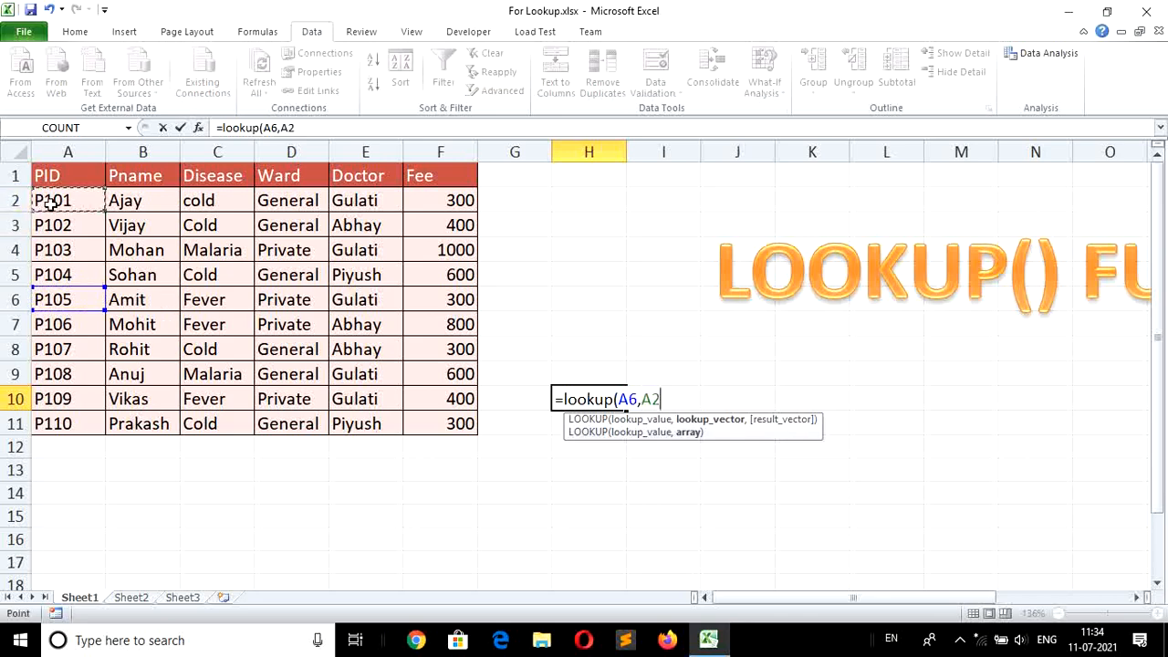
{"action": "left_click_drag", "start_coordinate": [52, 203], "coordinate": [439, 424]}
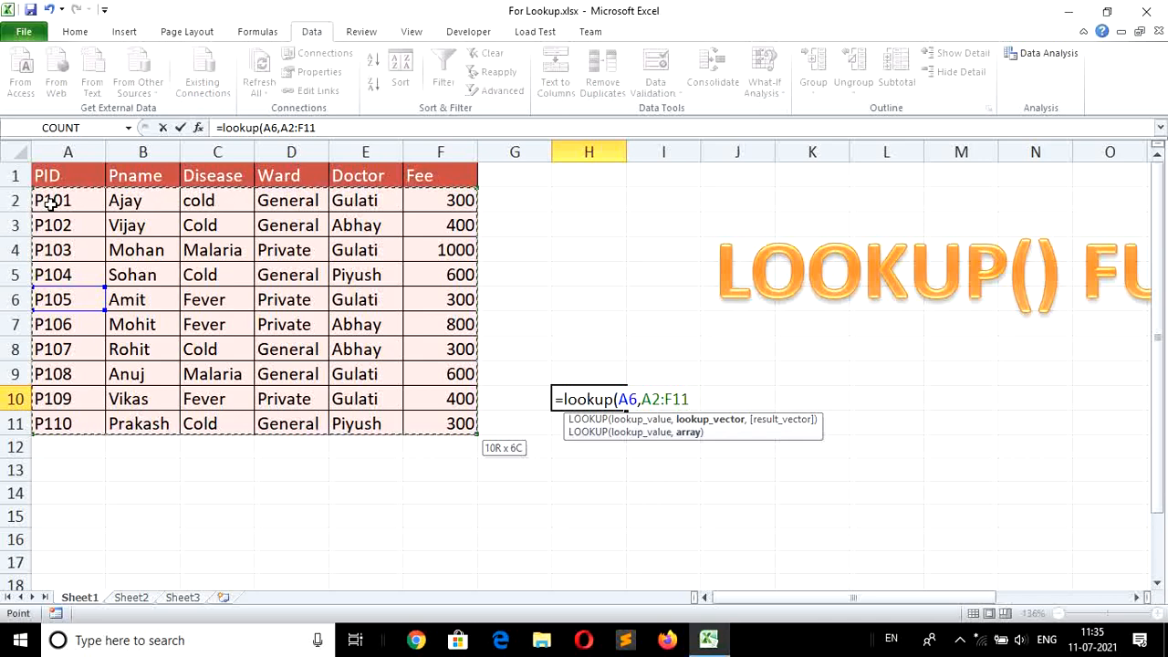
{"action": "key", "text": "Return"}
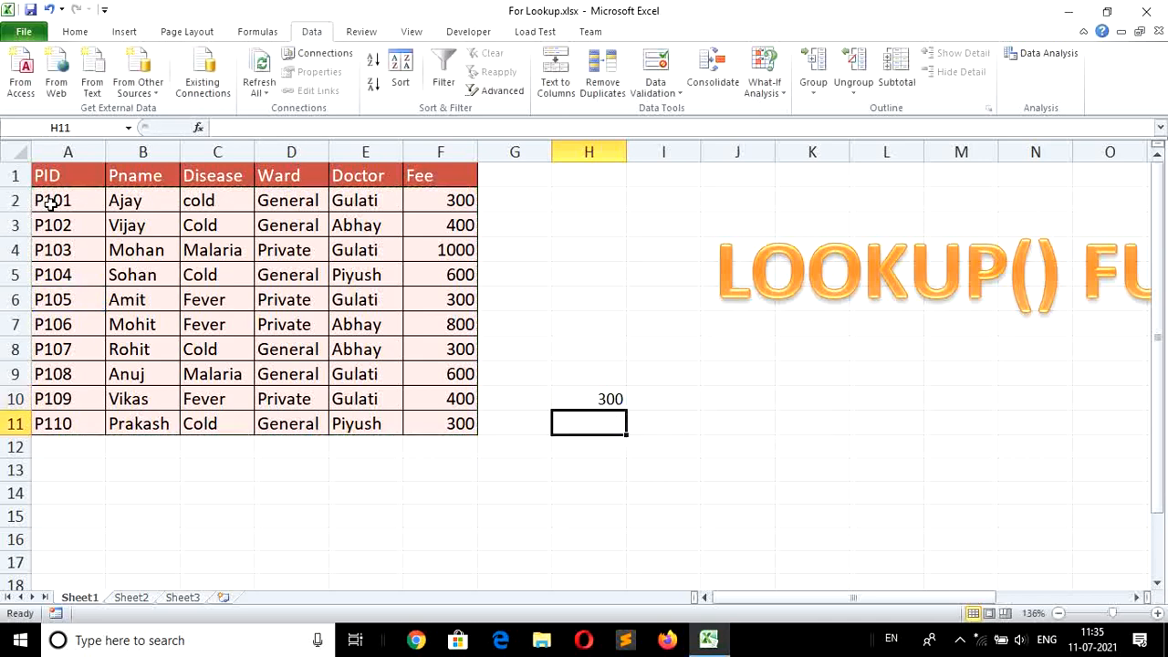
Step: In cell J12, enter a LOOKUP formula that finds A6 in the array A2:E11 to return that patient's doctor
{"action": "key", "text": "Up"}
{"action": "key", "text": "Down"}
{"action": "key", "text": "Down"}
{"action": "key", "text": "Down"}
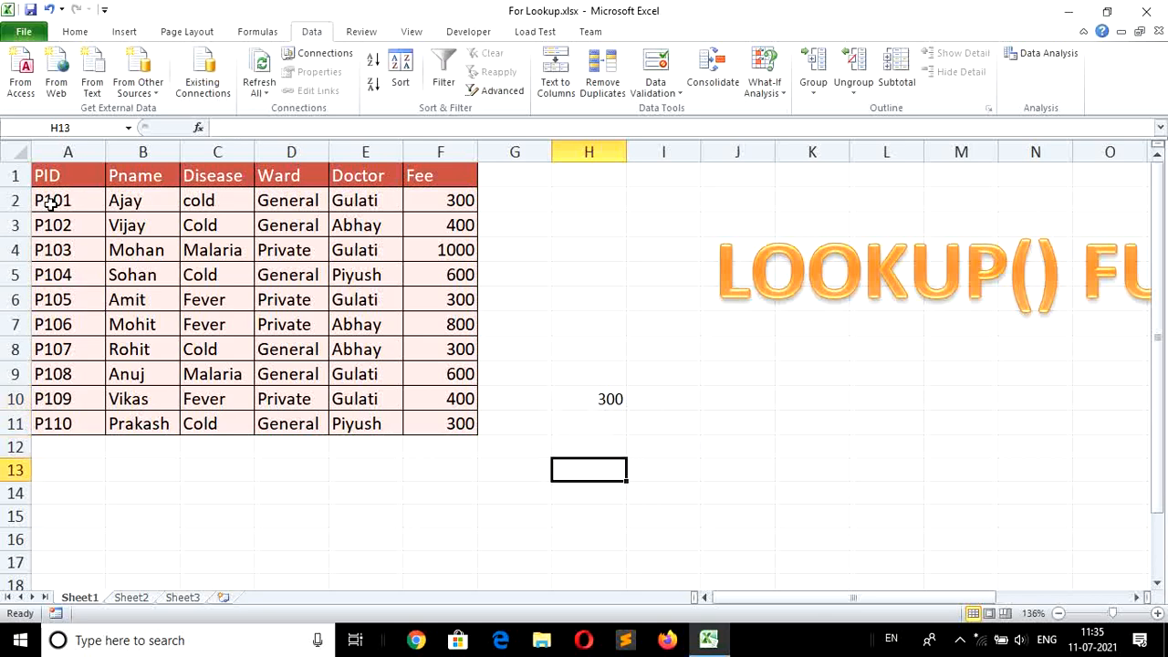
{"action": "key", "text": "Down"}
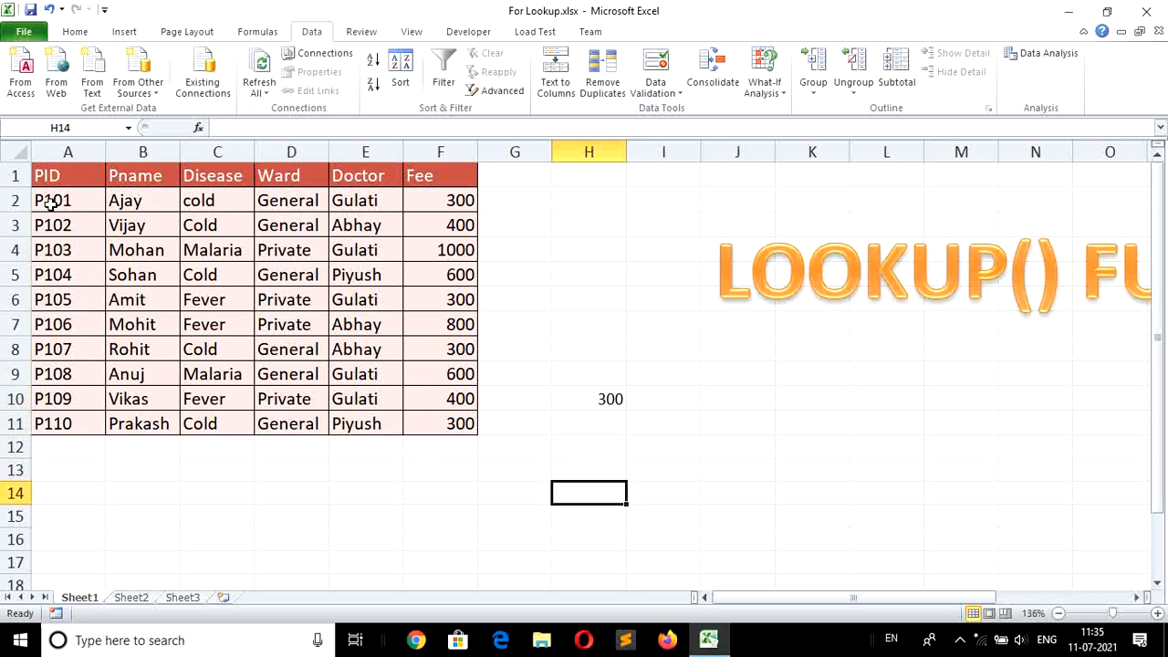
{"action": "key", "text": "Right"}
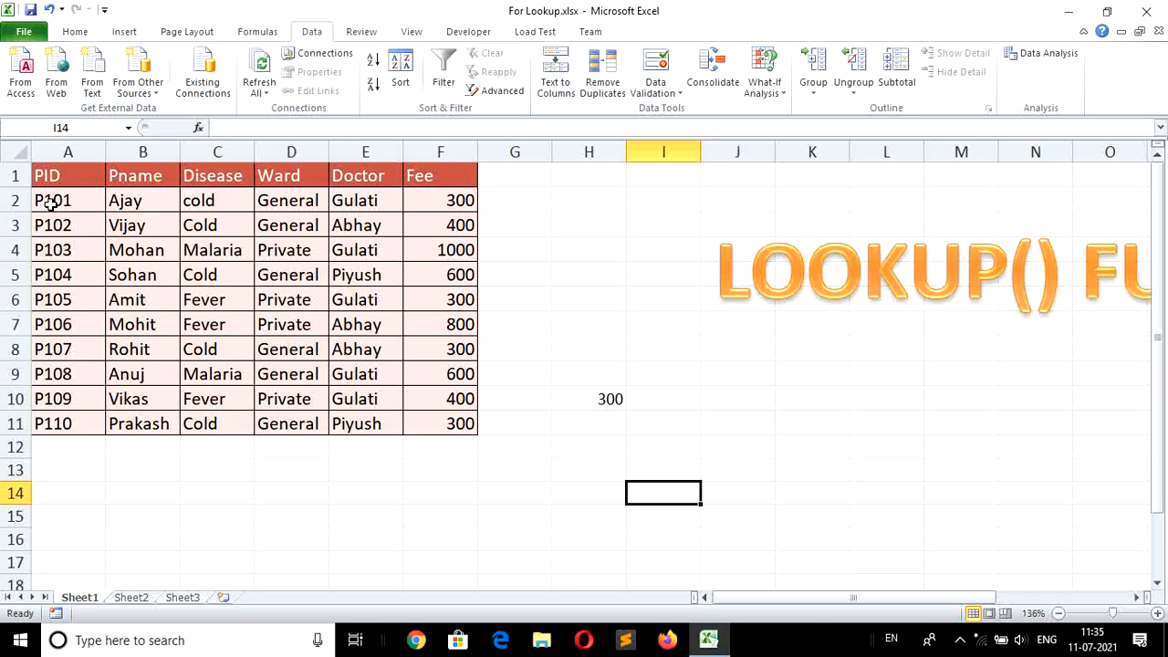
{"action": "key", "text": "Up"}
{"action": "key", "text": "Up"}
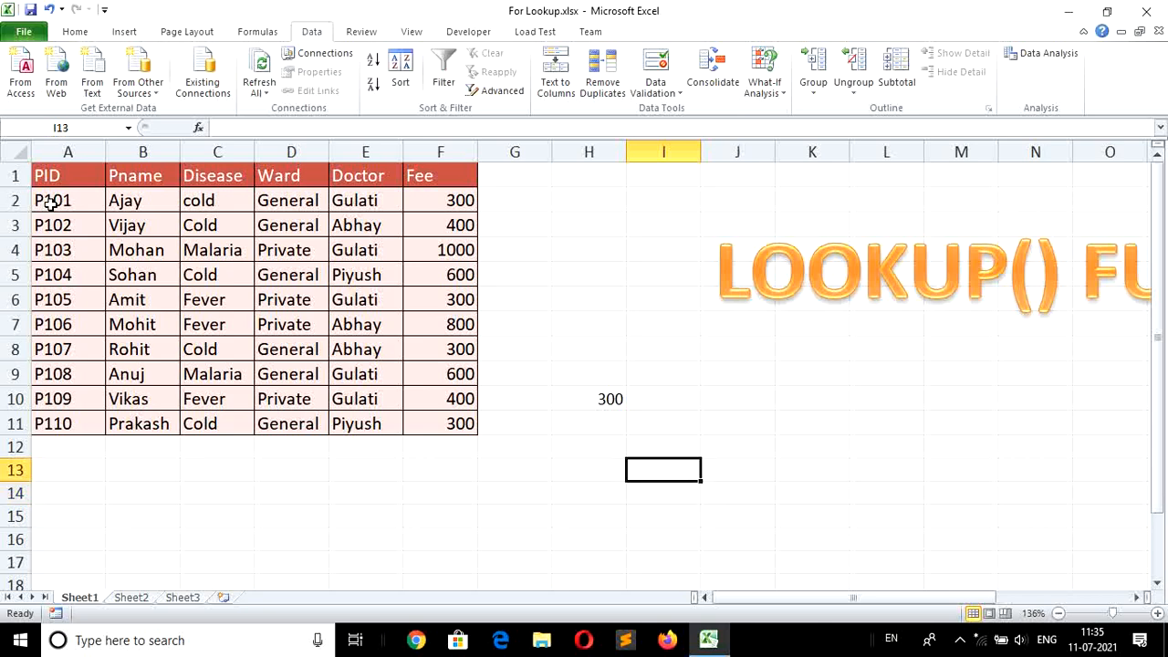
{"action": "key", "text": "Right"}
{"action": "type", "text": "="}
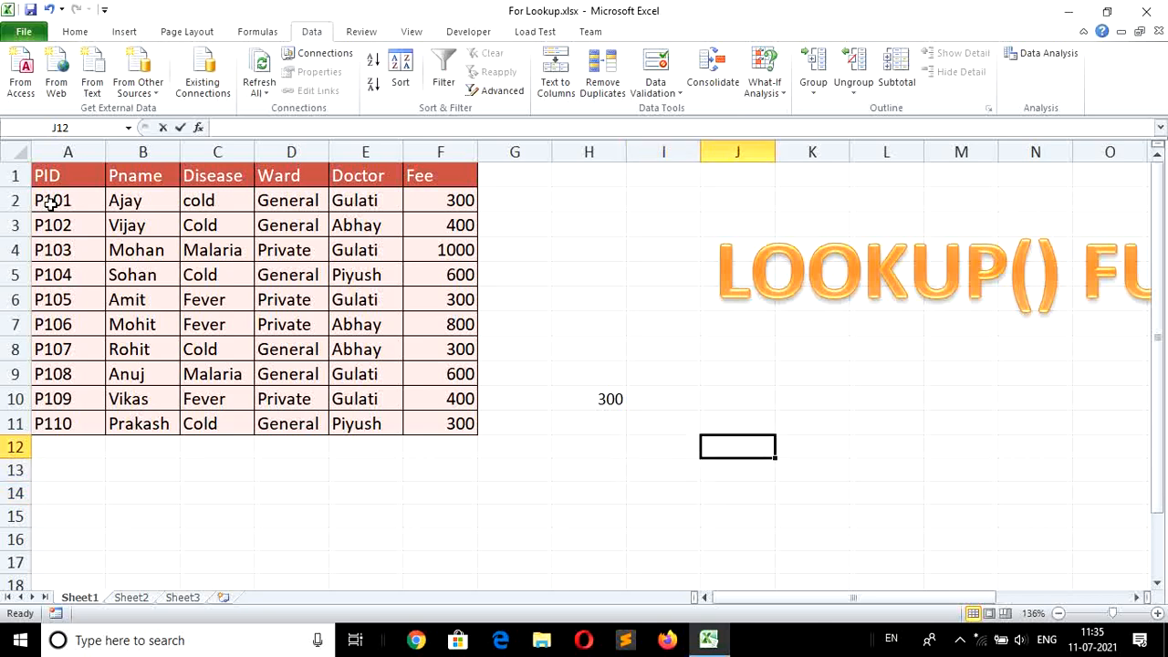
{"action": "type", "text": "loo"}
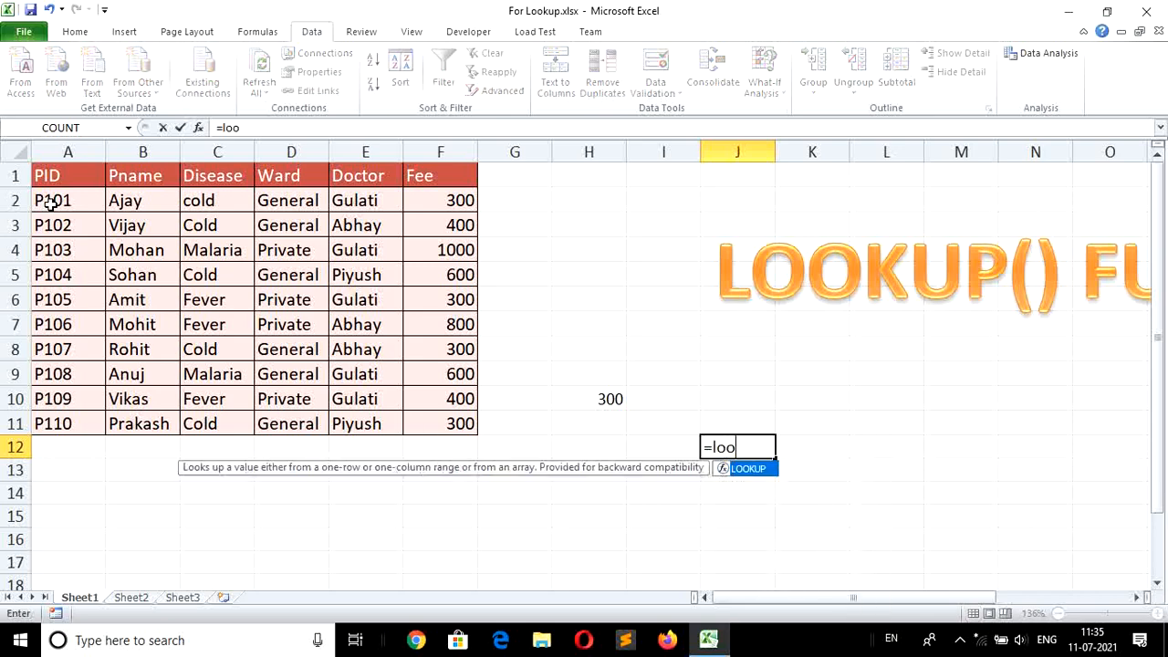
{"action": "type", "text": "kup("}
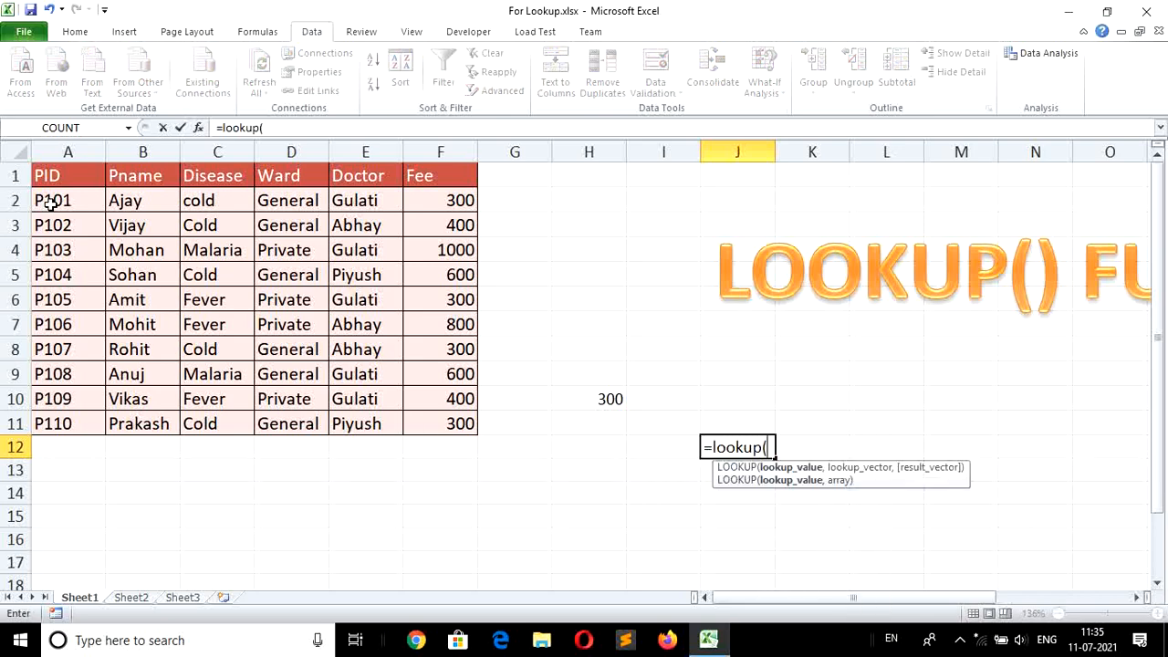
{"action": "left_click", "coordinate": [58, 302]}
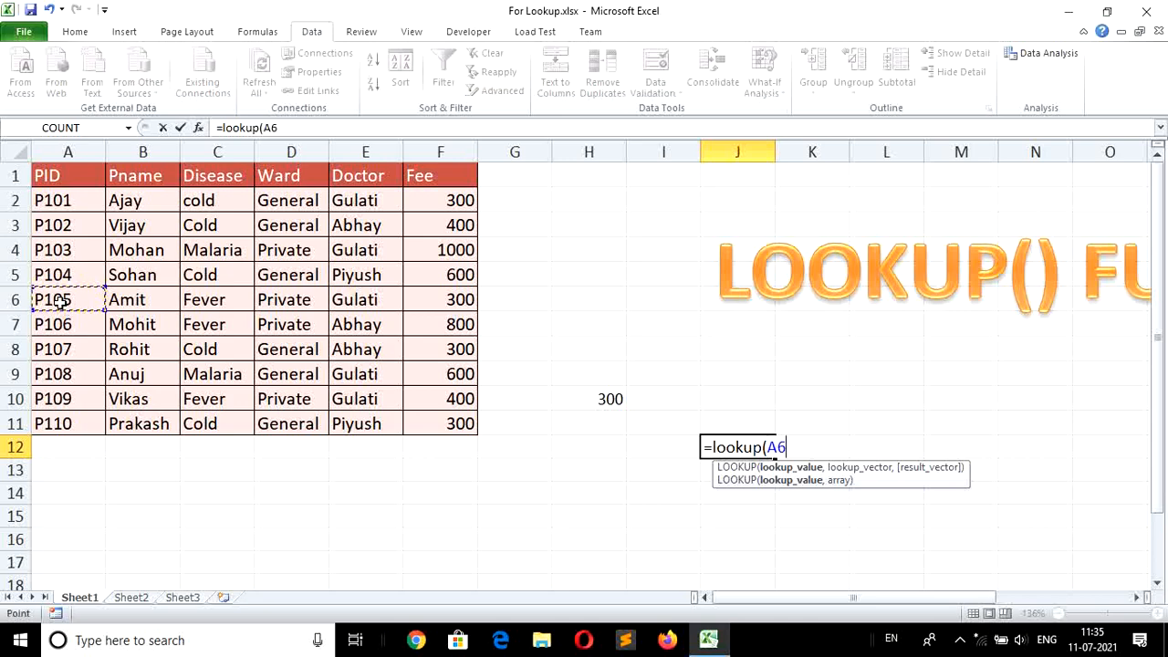
{"action": "type", "text": ","}
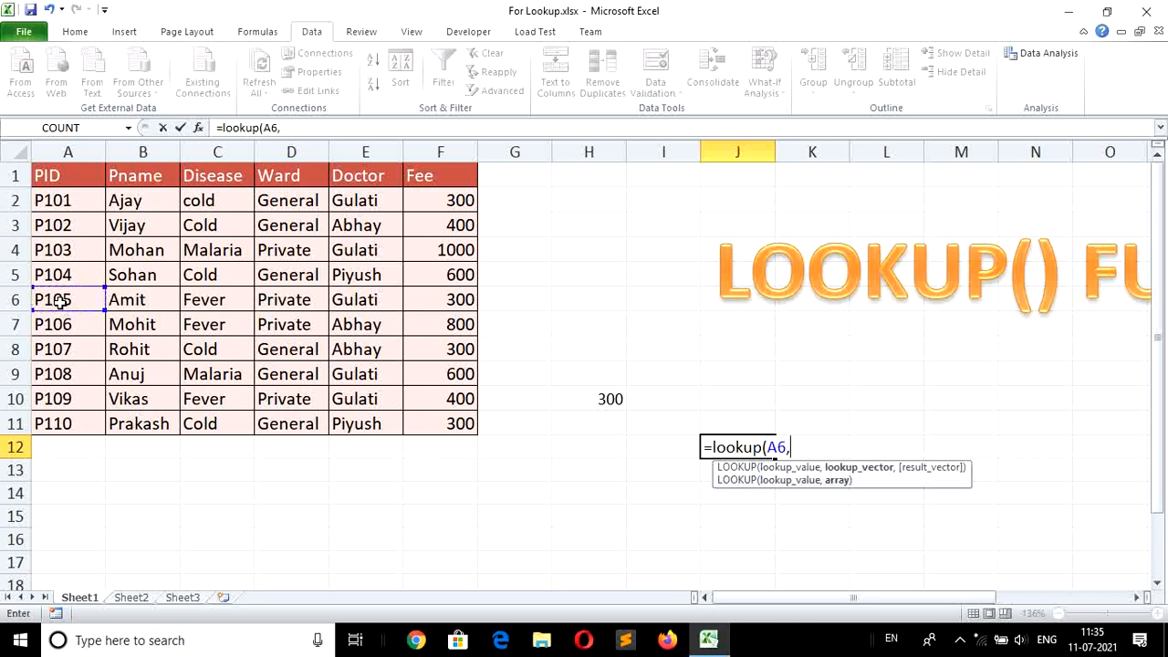
{"action": "left_click", "coordinate": [55, 200]}
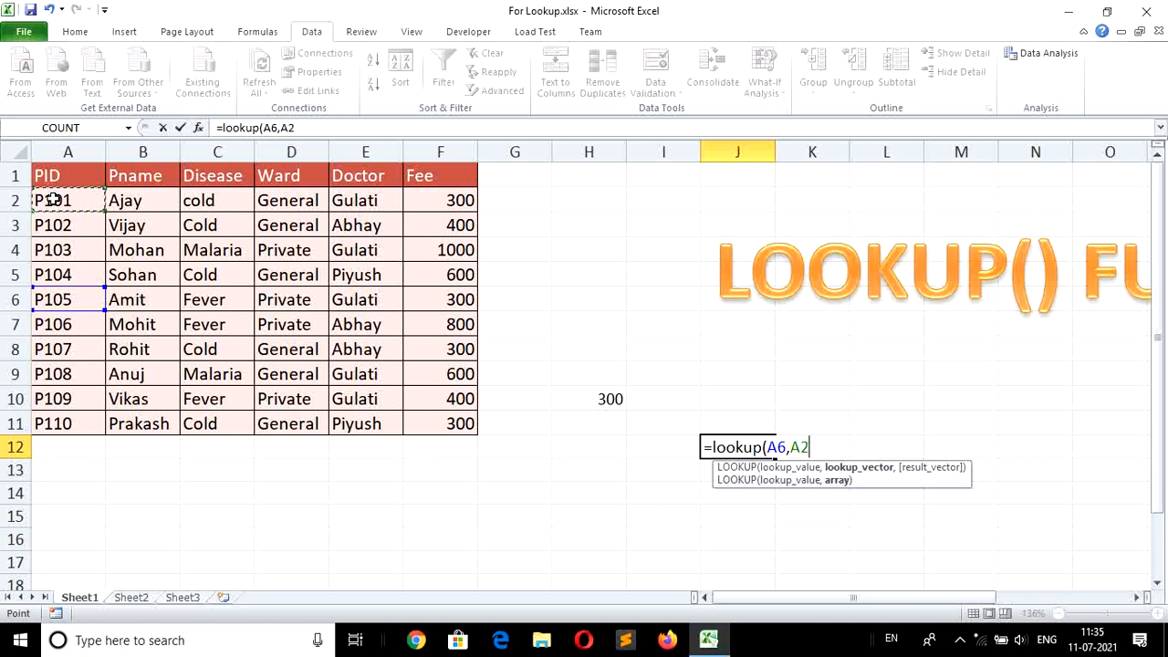
{"action": "left_click_drag", "start_coordinate": [55, 200], "coordinate": [397, 427]}
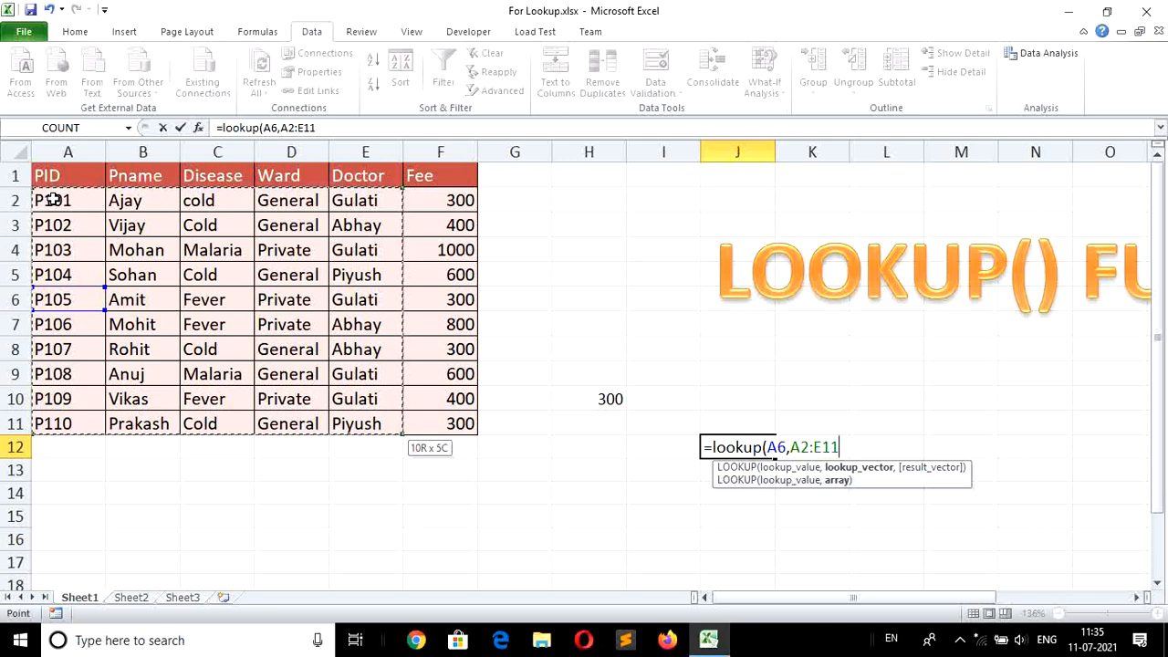
{"action": "key", "text": "Return"}
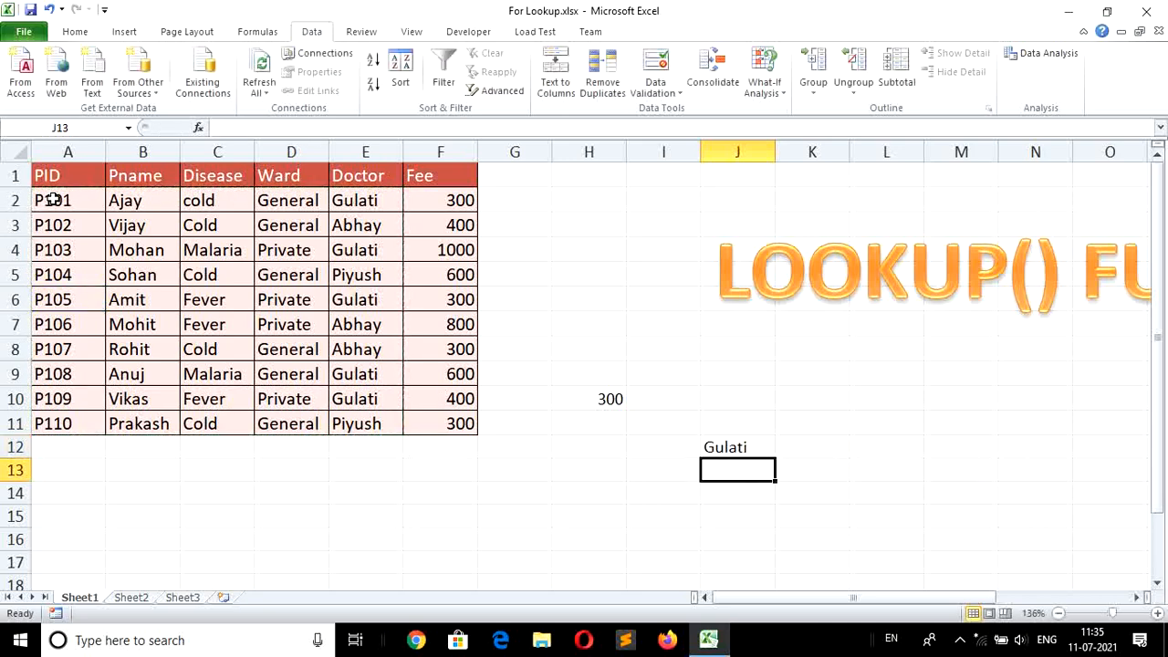
Step: In cell H14, enter a LOOKUP formula that finds A6 in the array A2:C11 to return that patient's disease
{"action": "key", "text": "Down"}
{"action": "key", "text": "Left"}
{"action": "key", "text": "Left"}
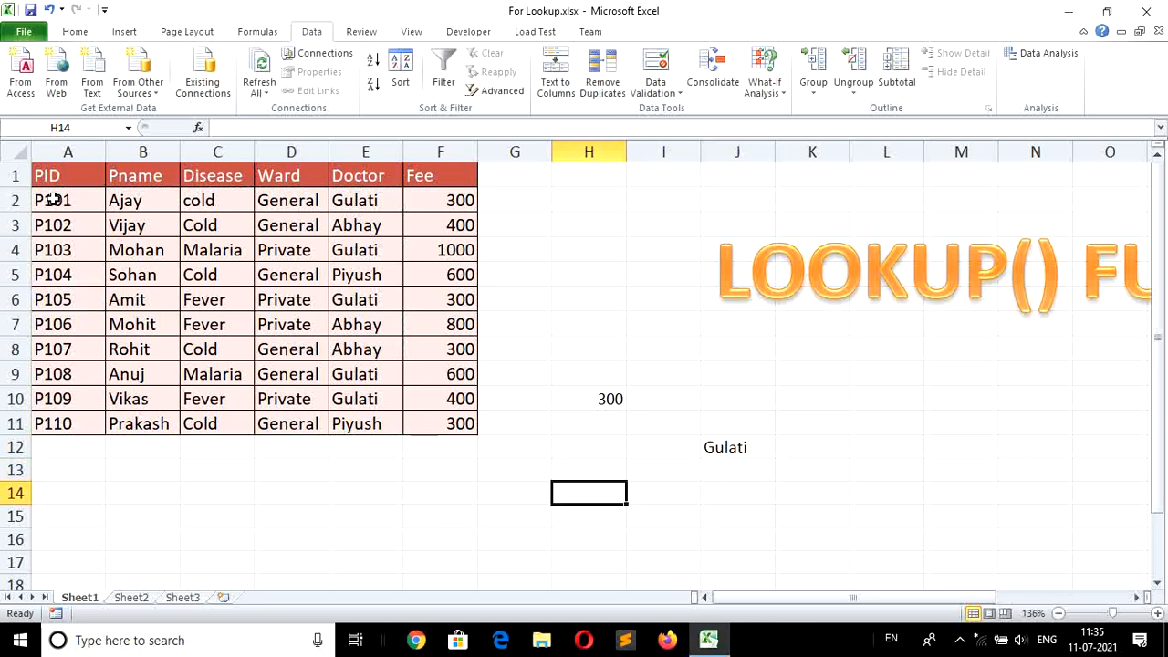
{"action": "type", "text": "="}
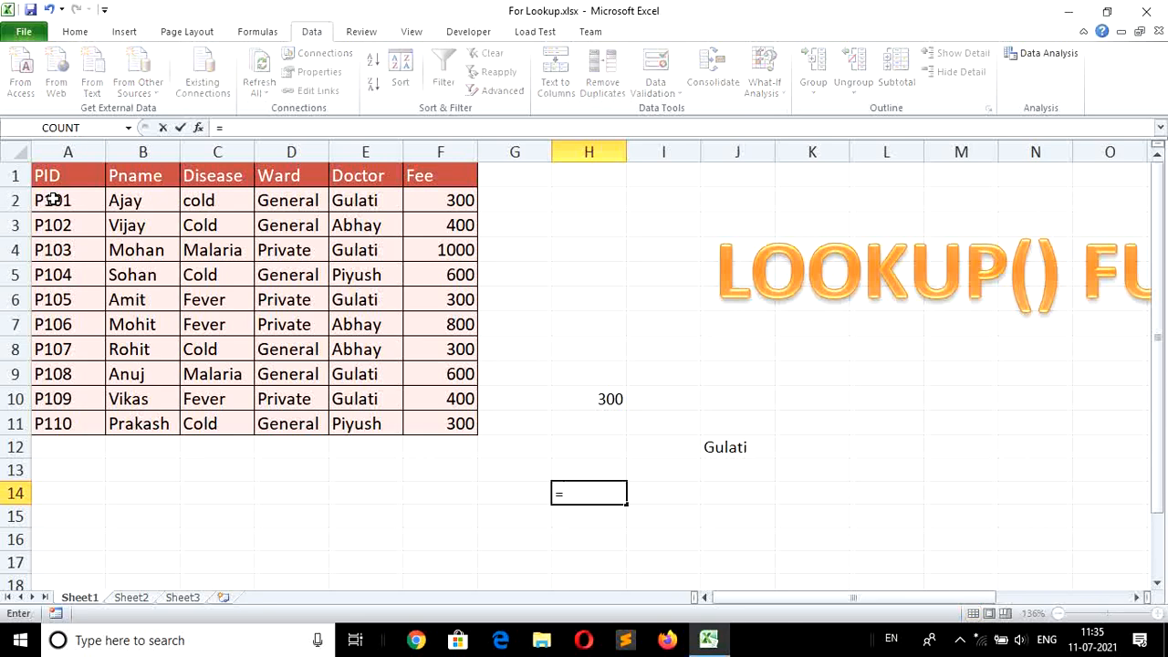
{"action": "type", "text": "lookup("}
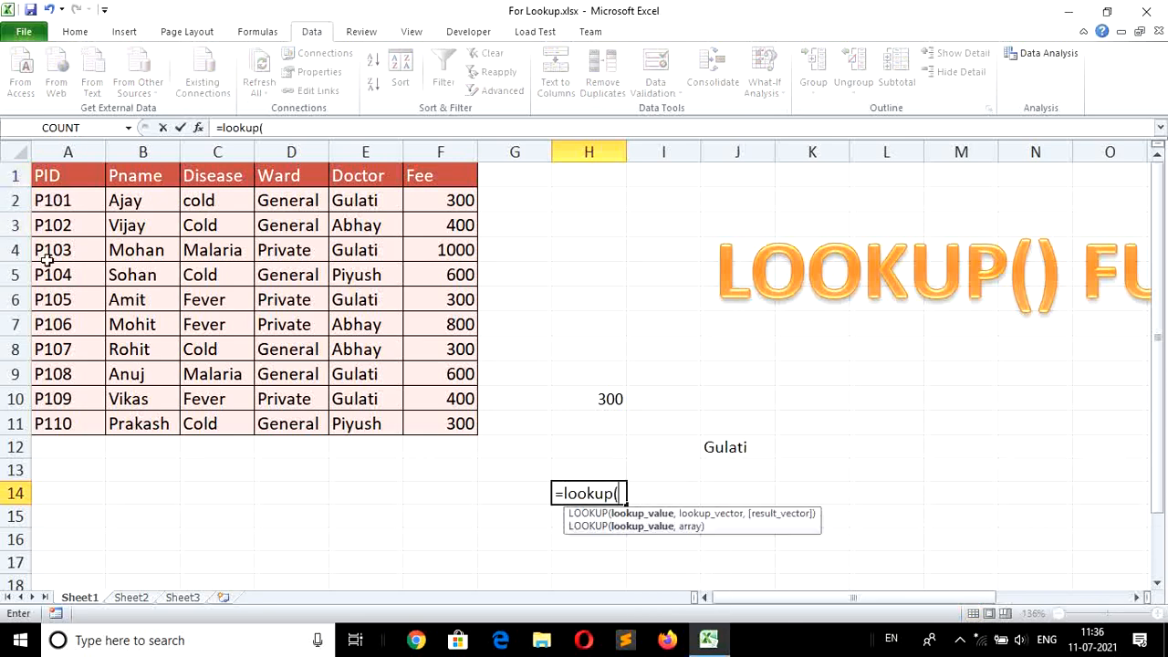
{"action": "left_click", "coordinate": [57, 304]}
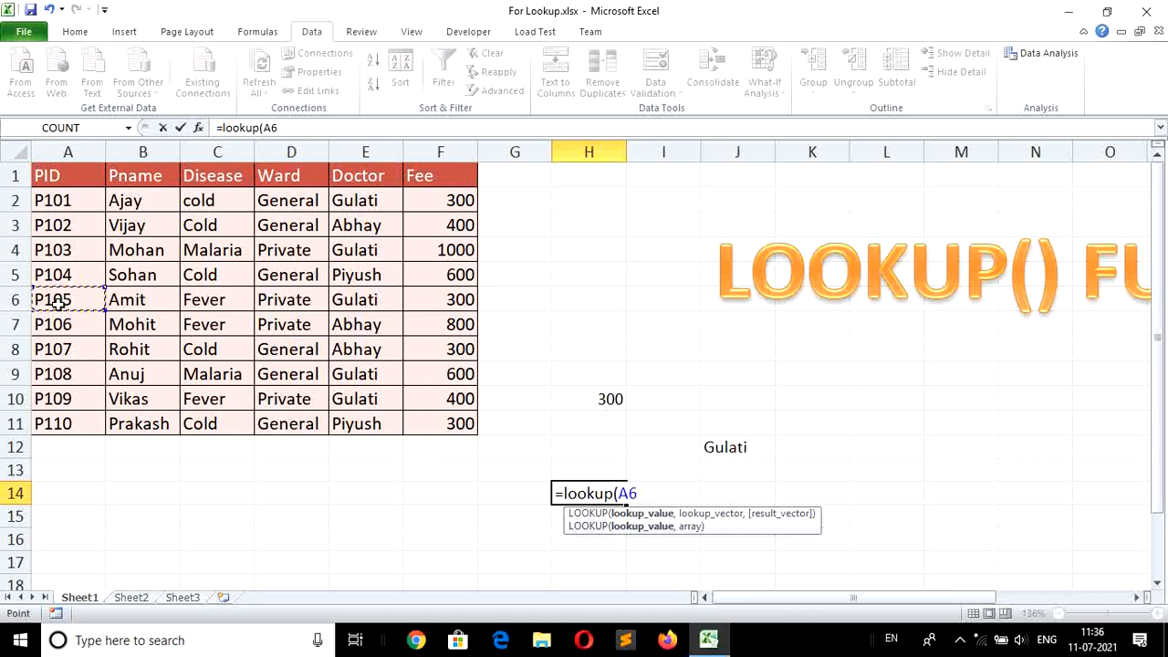
{"action": "type", "text": ","}
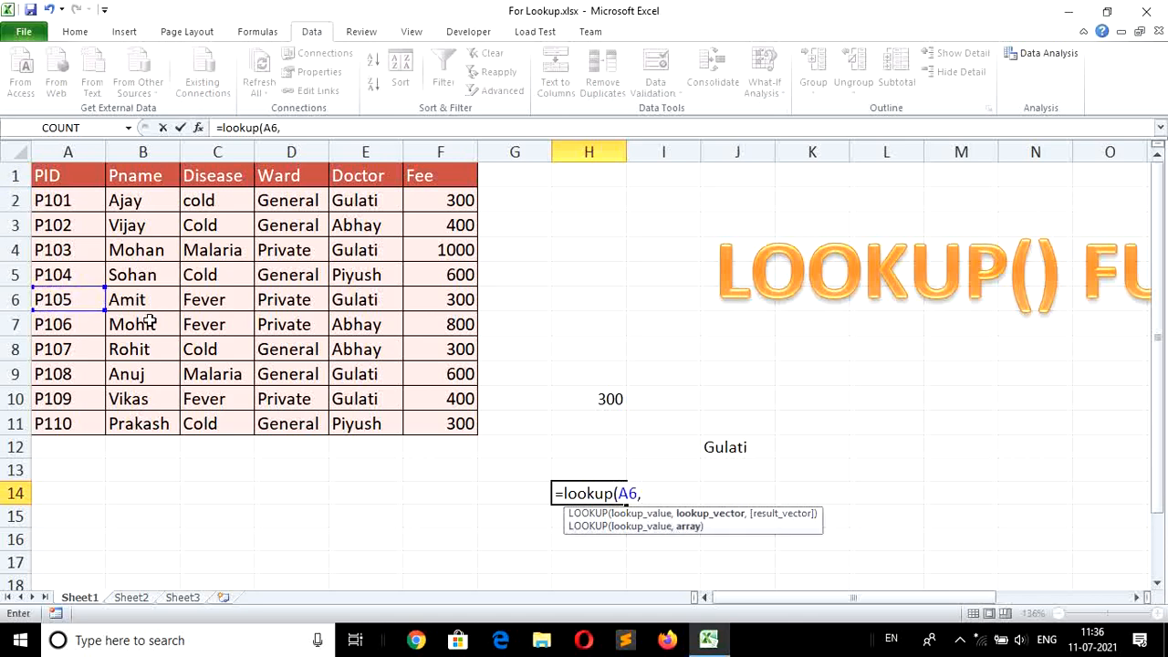
{"action": "left_click", "coordinate": [60, 200]}
{"action": "key", "text": "shift+Right"}
{"action": "key", "text": "shift+Right"}
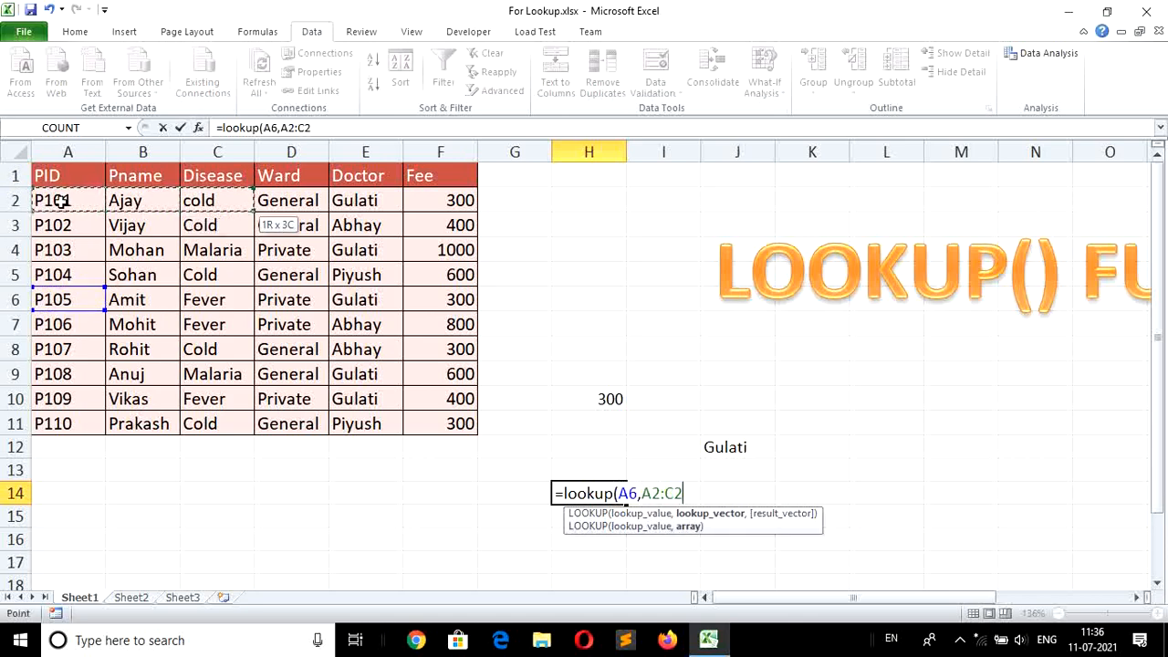
{"action": "key", "text": "shift+Down"}
{"action": "key", "text": "shift+Down"}
{"action": "key", "text": "shift+Down"}
{"action": "key", "text": "shift+Down"}
{"action": "key", "text": "shift+Down"}
{"action": "key", "text": "shift+Down"}
{"action": "key", "text": "shift+Down"}
{"action": "key", "text": "shift+Down"}
{"action": "key", "text": "shift+Down"}
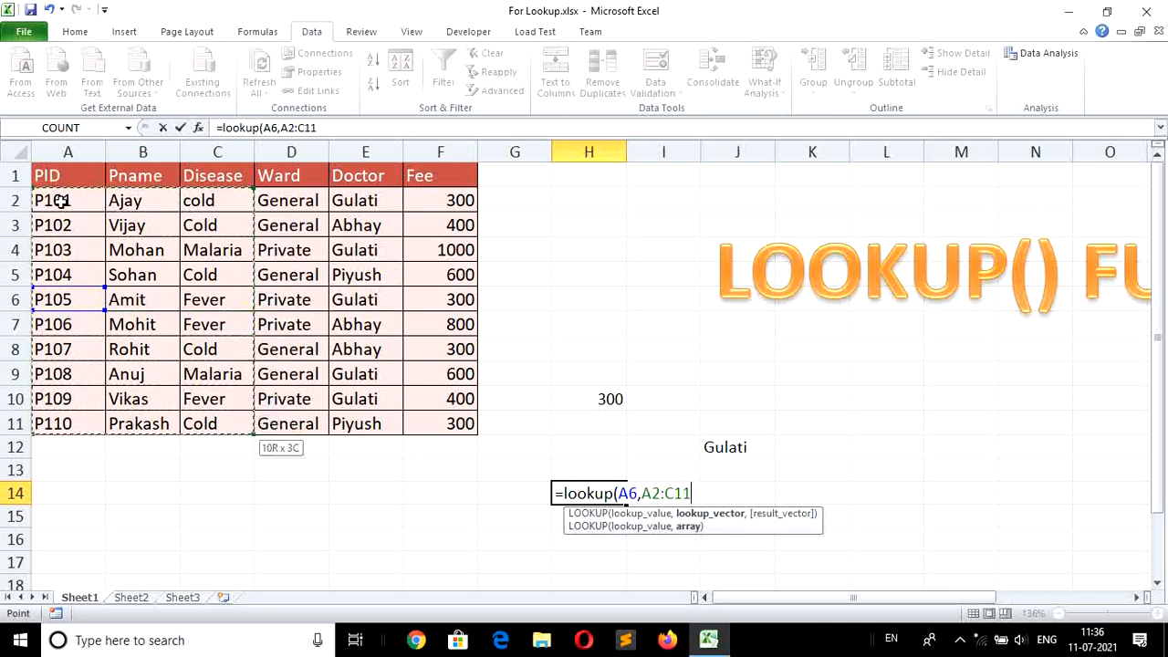
{"action": "key", "text": "Return"}
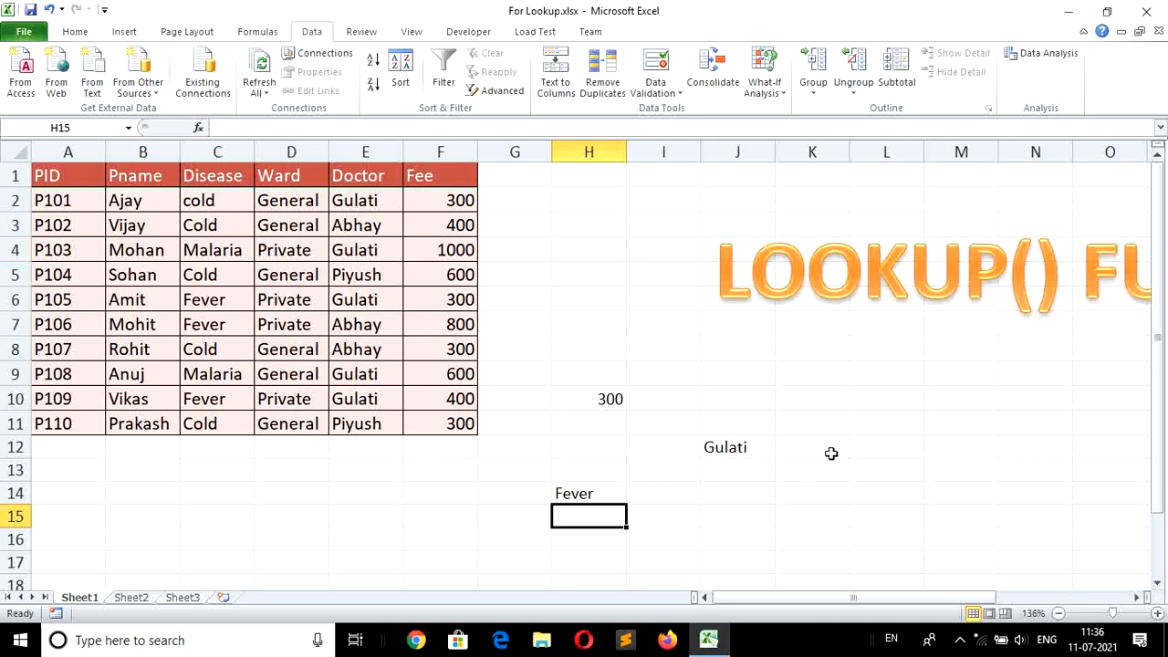
Step: In cell K10, enter a LOOKUP formula that finds A6 in the array A2:B11 to return that patient's name
{"action": "left_click", "coordinate": [841, 397]}
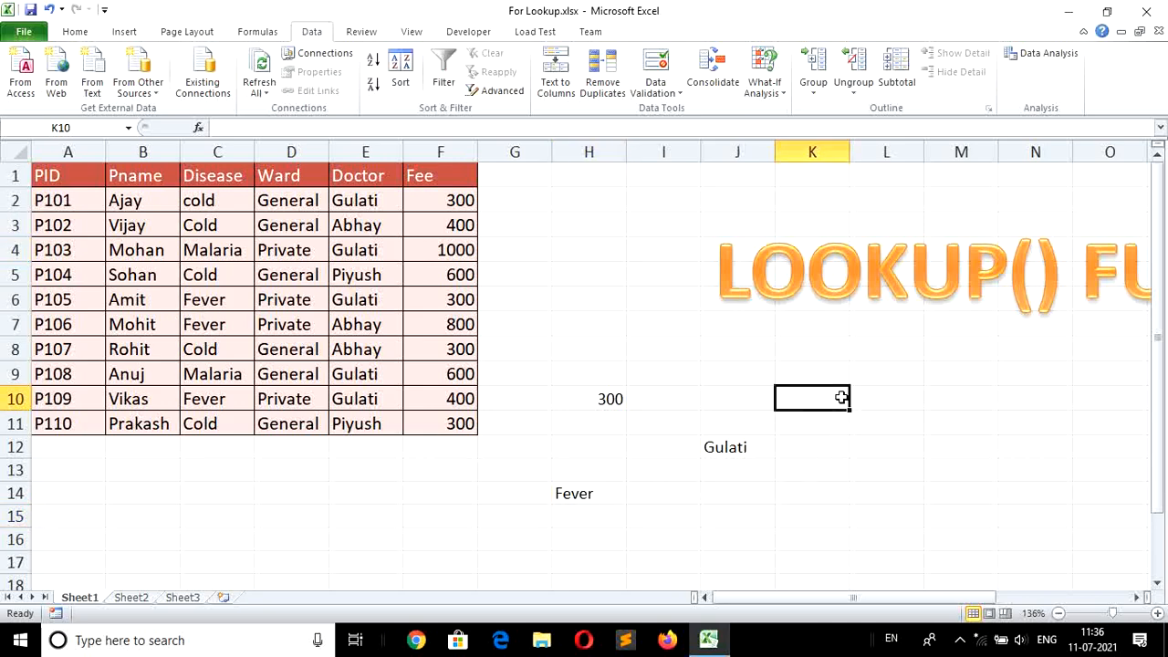
{"action": "type", "text": "="}
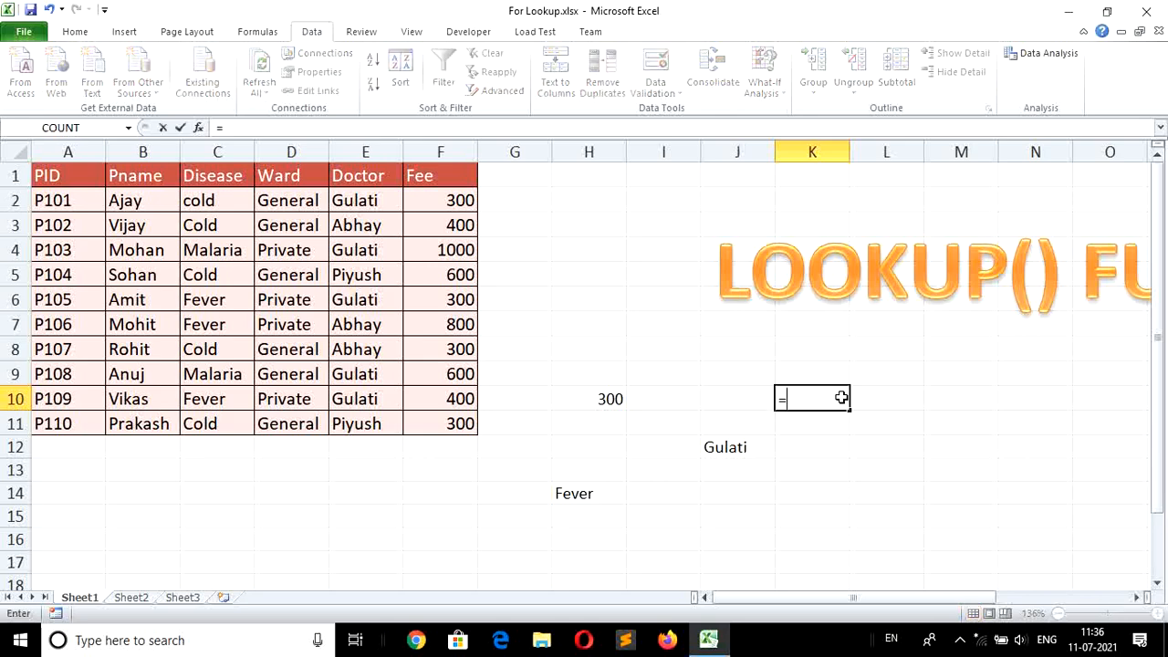
{"action": "type", "text": "look"}
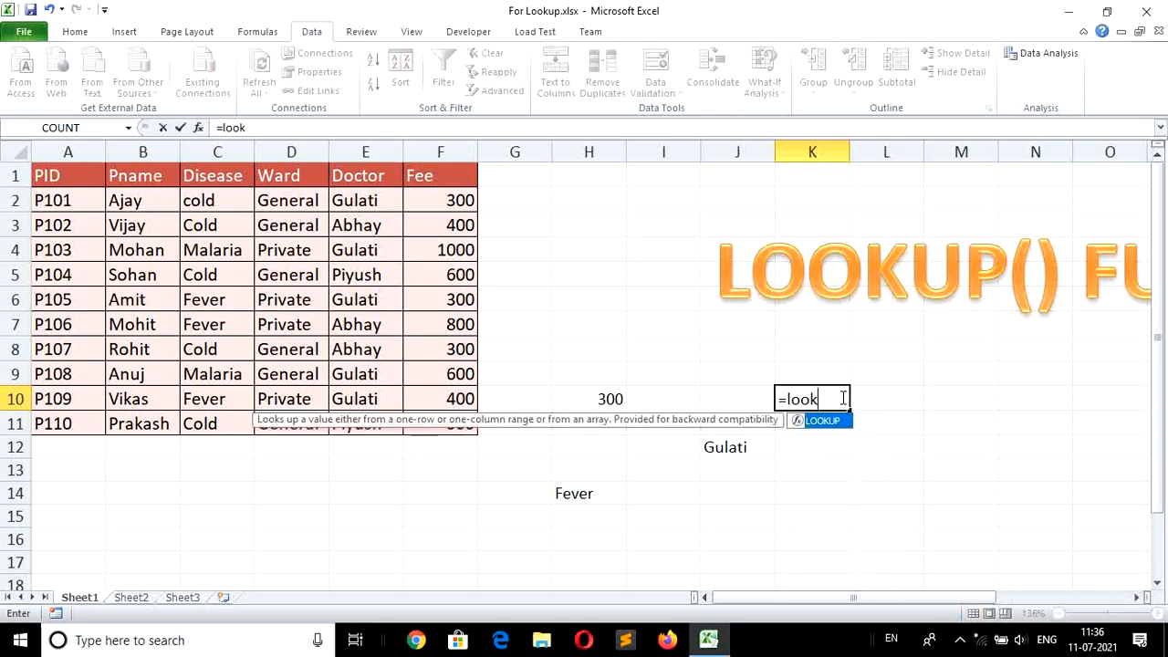
{"action": "type", "text": "up("}
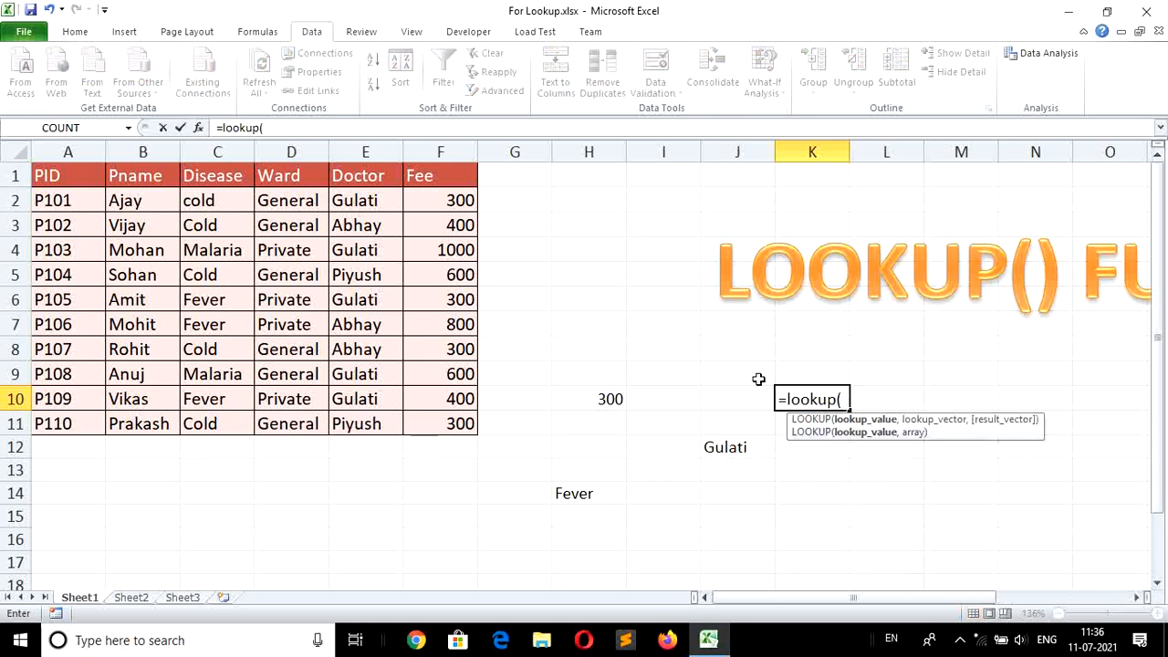
{"action": "left_click", "coordinate": [55, 302]}
{"action": "type", "text": ","}
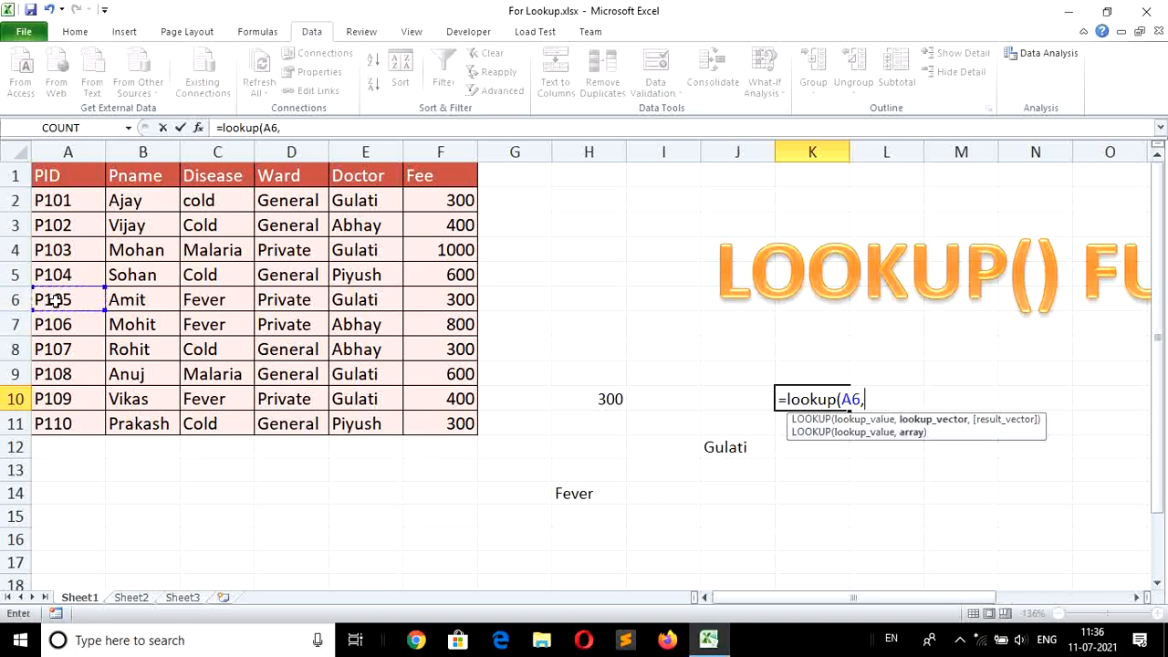
{"action": "left_click", "coordinate": [52, 200]}
{"action": "key", "text": "shift+Right"}
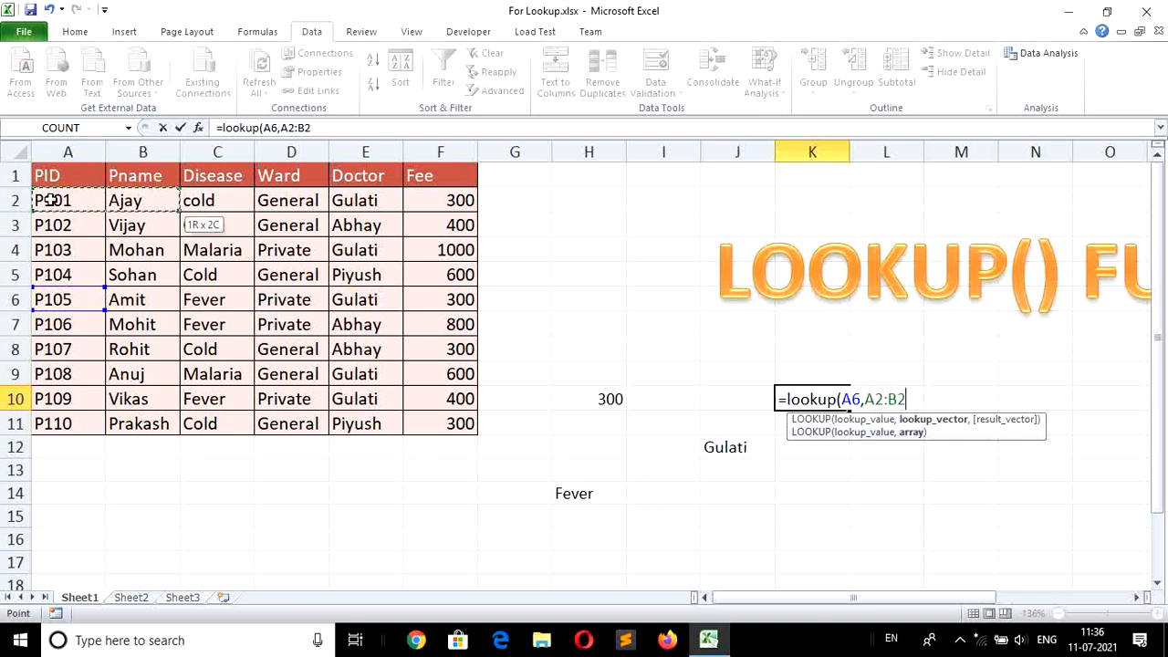
{"action": "key", "text": "shift+Down"}
{"action": "key", "text": "shift+Down"}
{"action": "key", "text": "shift+Down"}
{"action": "key", "text": "shift+Down"}
{"action": "key", "text": "shift+Down"}
{"action": "key", "text": "shift+Down"}
{"action": "key", "text": "shift+Down"}
{"action": "key", "text": "shift+Down"}
{"action": "key", "text": "shift+Down"}
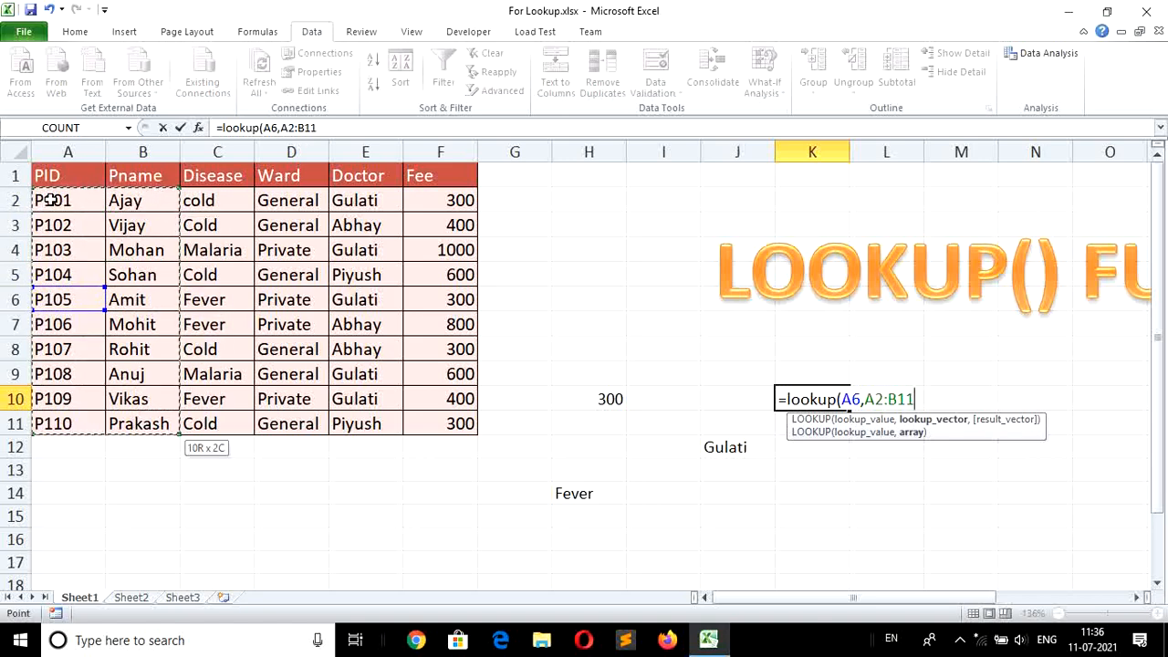
{"action": "key", "text": "Return"}
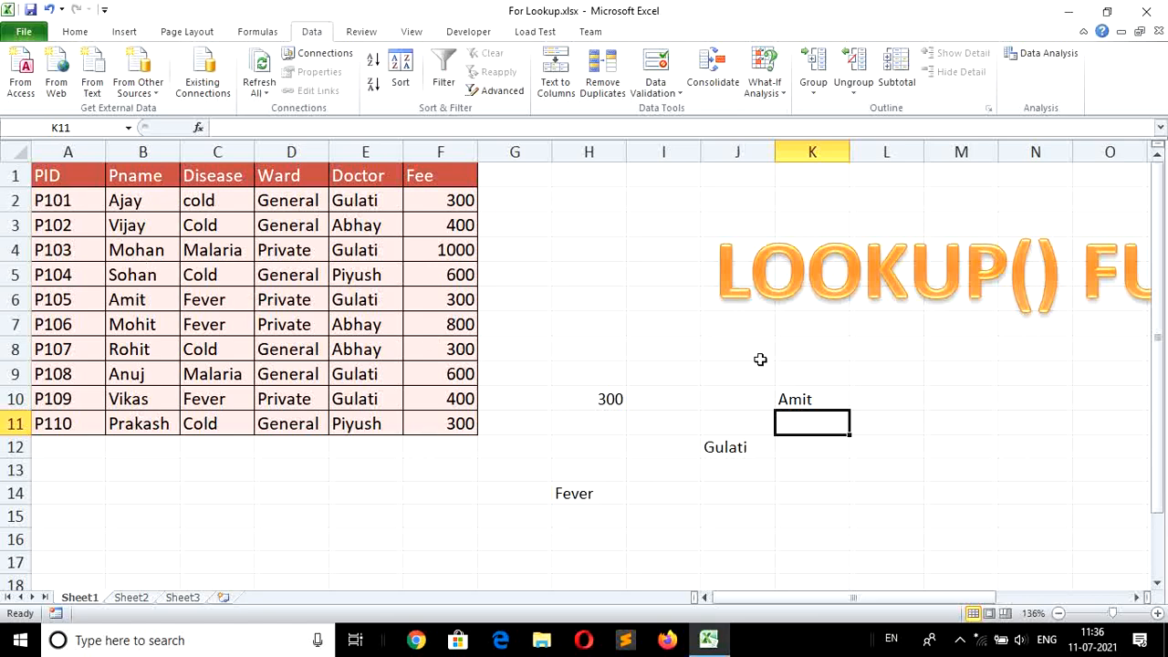
{"action": "left_click", "coordinate": [661, 345]}
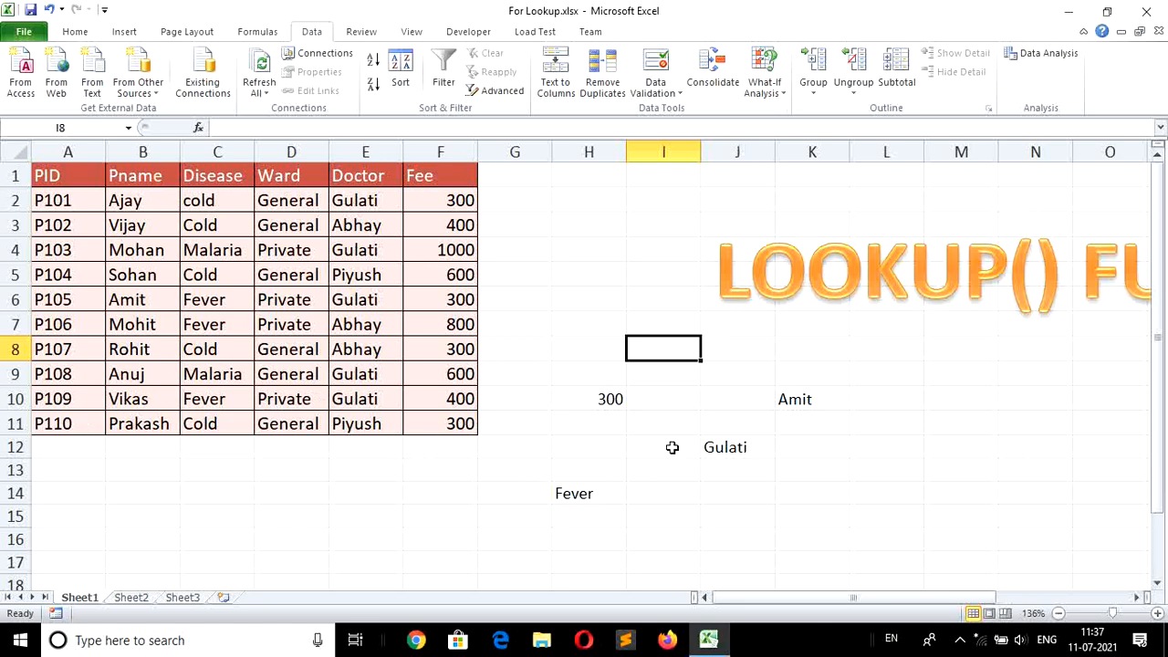
{"action": "left_click", "coordinate": [876, 351]}
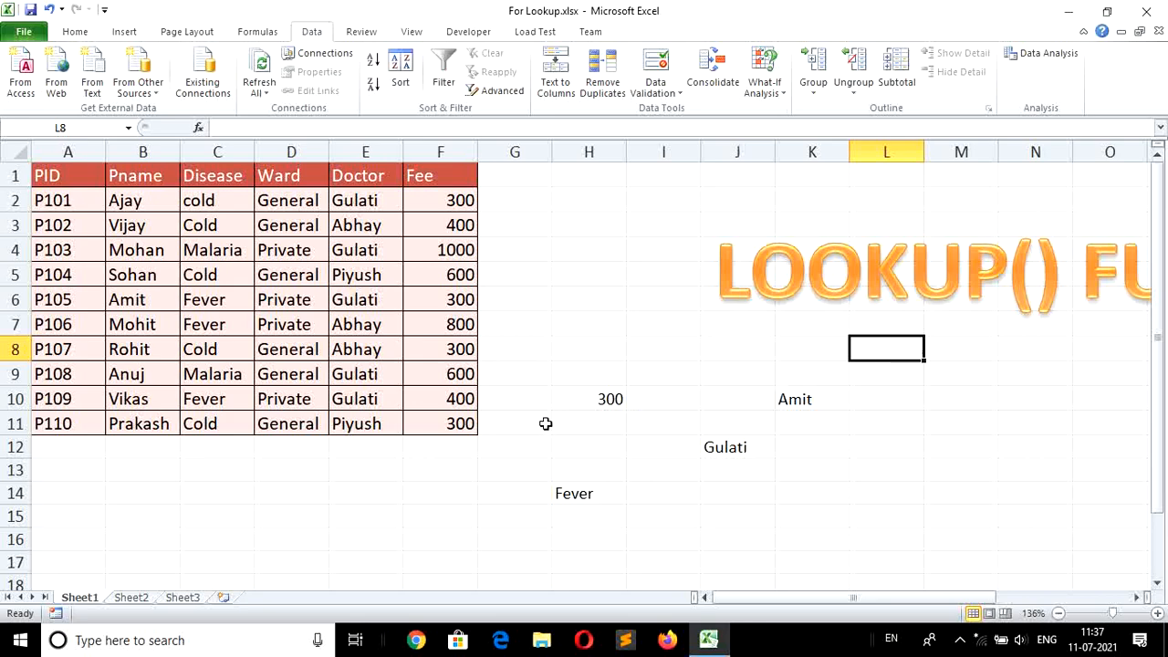
Step: Copy the header row A1:F1 and paste it at A13 below the patient table
{"action": "left_click", "coordinate": [60, 178]}
{"action": "key", "text": "shift+Right"}
{"action": "key", "text": "shift+Right"}
{"action": "key", "text": "shift+Right"}
{"action": "key", "text": "shift+Right"}
{"action": "key", "text": "shift+Right"}
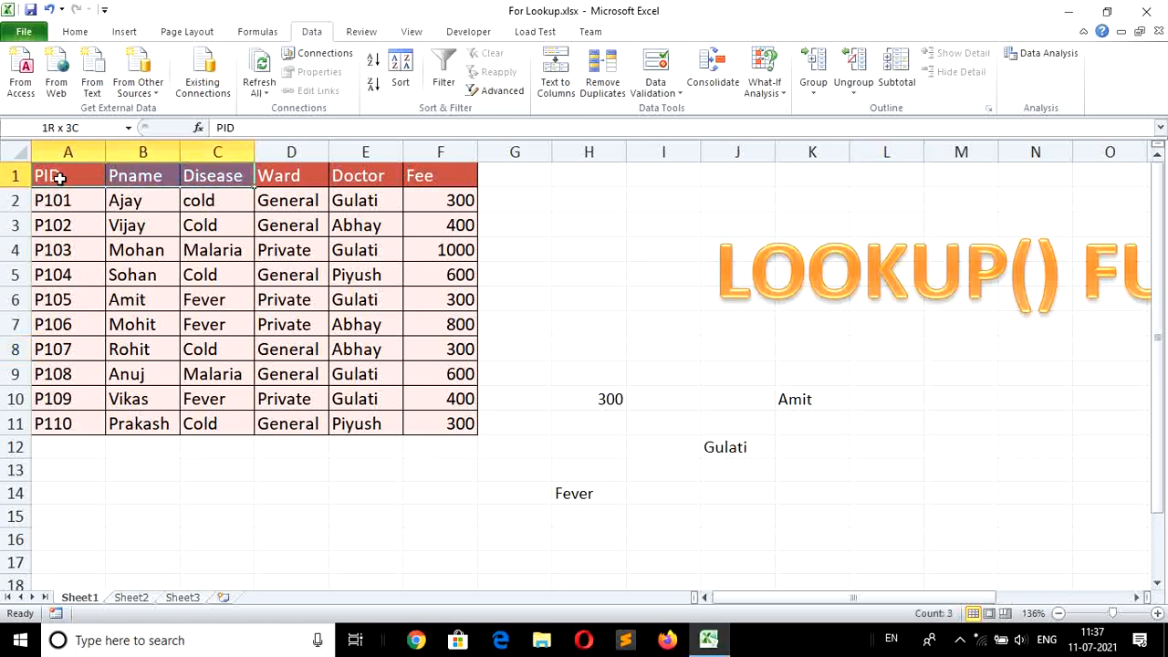
{"action": "key", "text": "ctrl+c"}
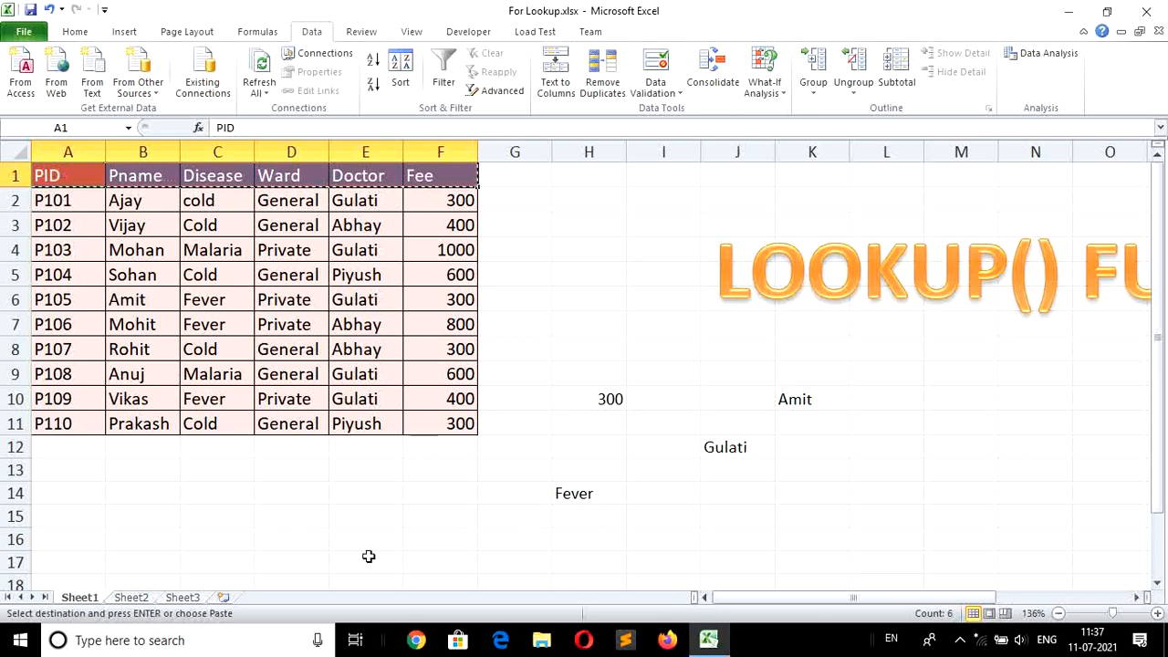
{"action": "left_click", "coordinate": [57, 471]}
{"action": "key", "text": "ctrl+v"}
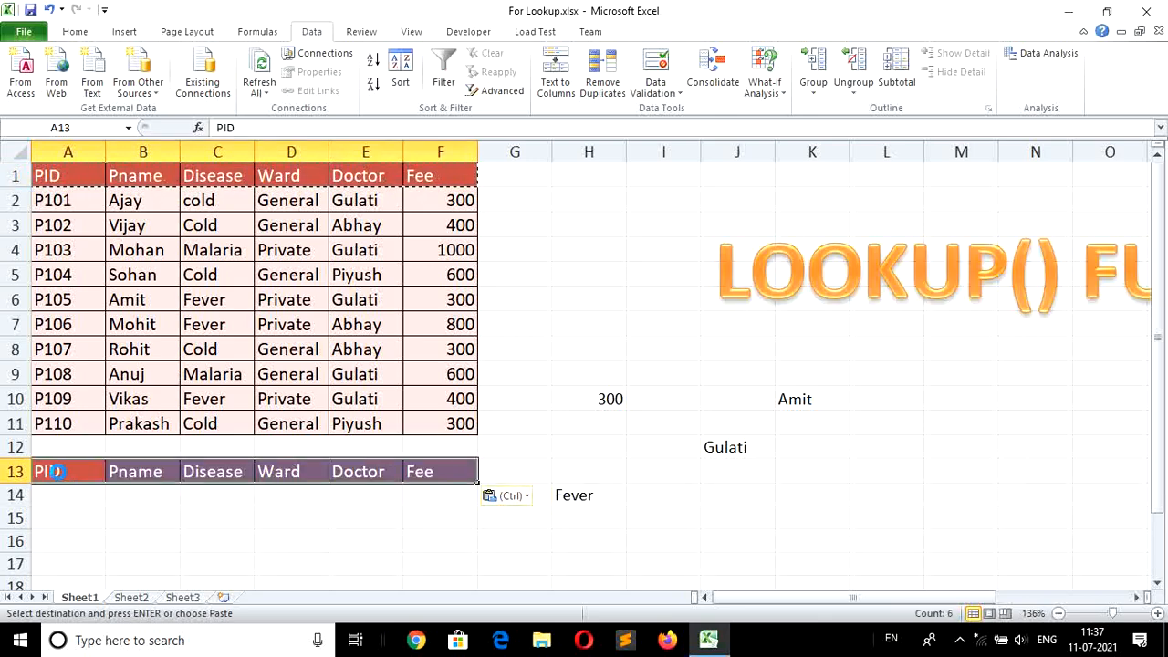
{"action": "left_click", "coordinate": [414, 548]}
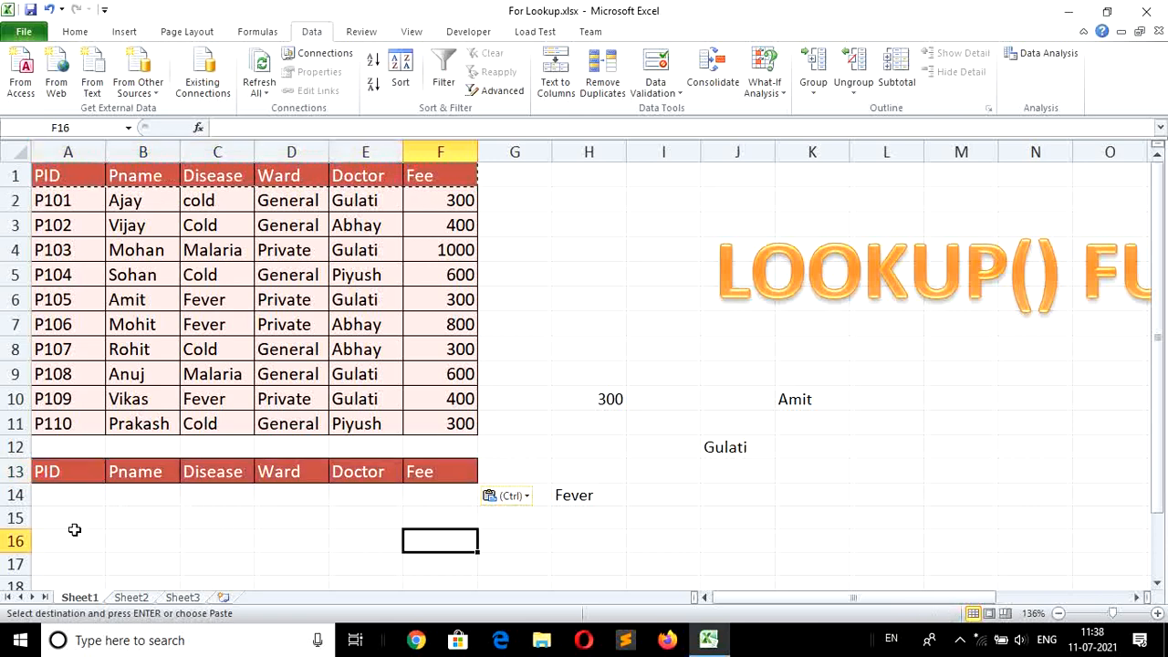
Step: Enter the first patient's ID from the table in A14 under the copied PID header
{"action": "left_click", "coordinate": [58, 494]}
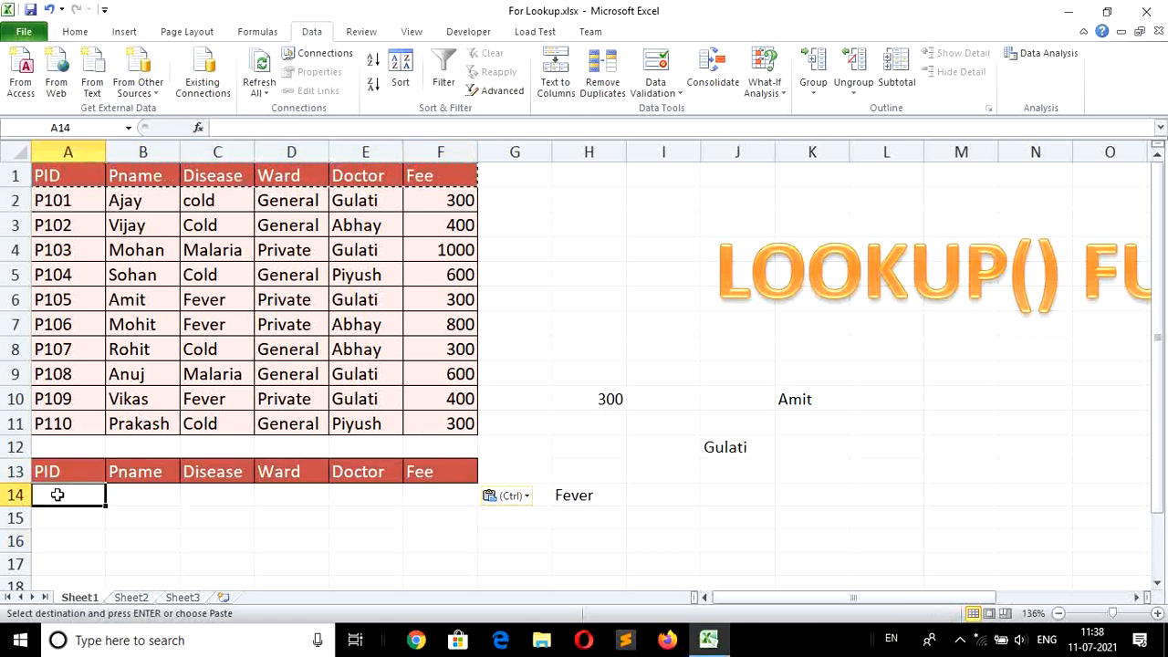
{"action": "type", "text": "P"}
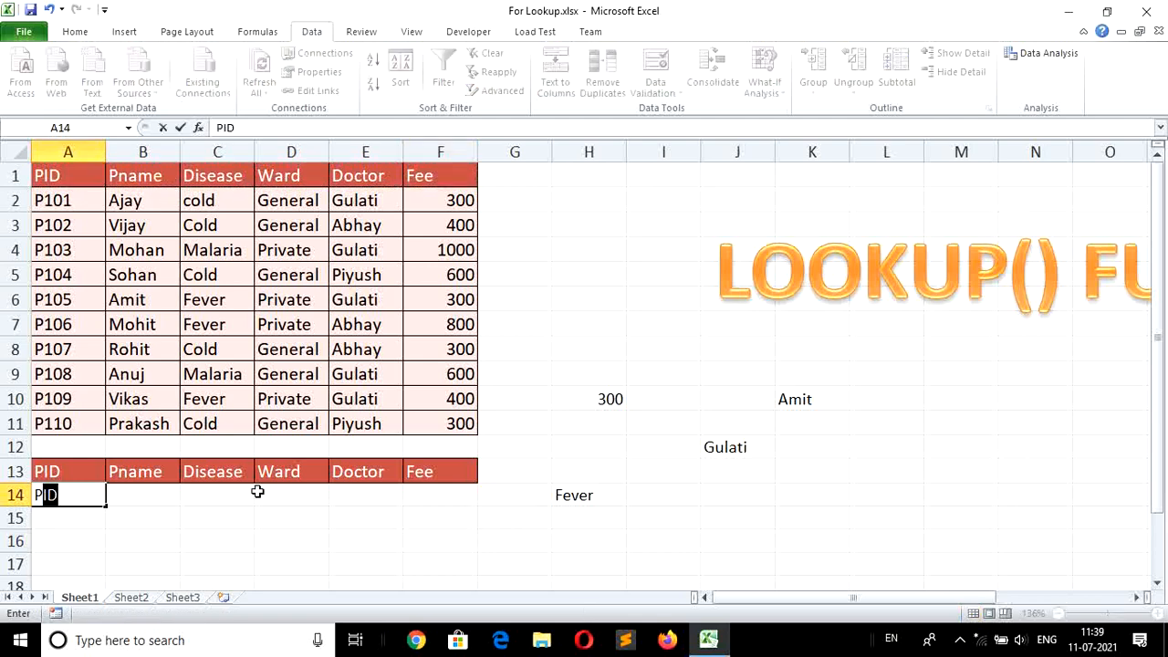
{"action": "type", "text": "101"}
{"action": "key", "text": "Return"}
{"action": "key", "text": "Right"}
{"action": "key", "text": "Up"}
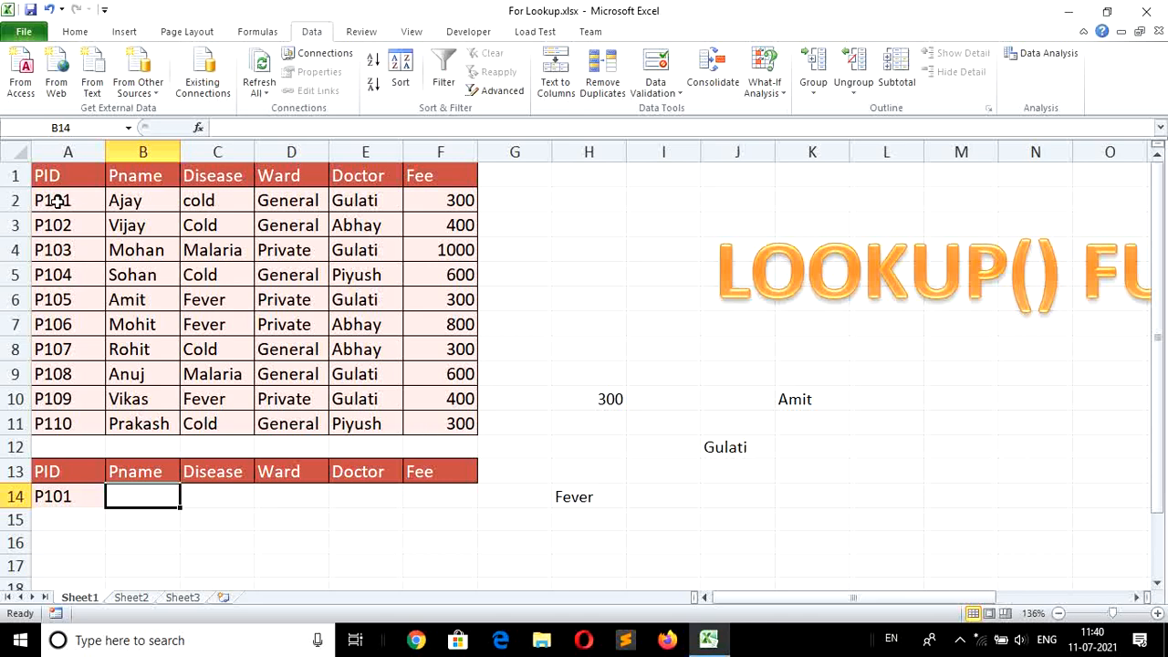
Step: In cell B14, enter a LOOKUP formula that finds A14 in A2:A11 and returns the patient's name from B2:B11
{"action": "type", "text": "="}
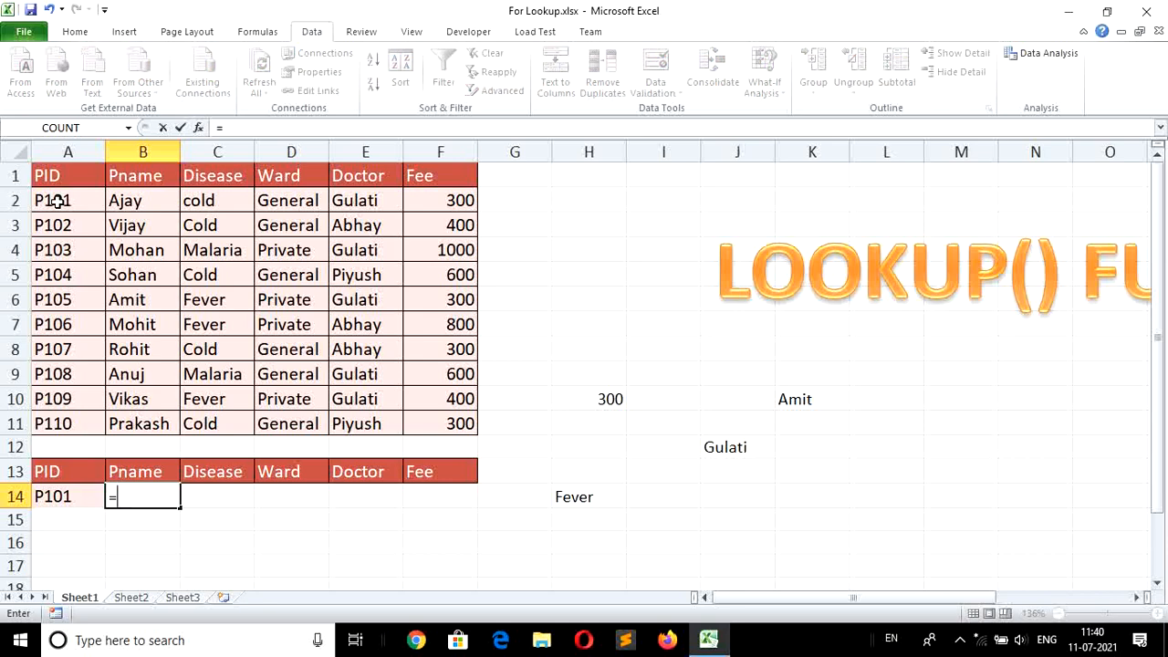
{"action": "type", "text": "looku"}
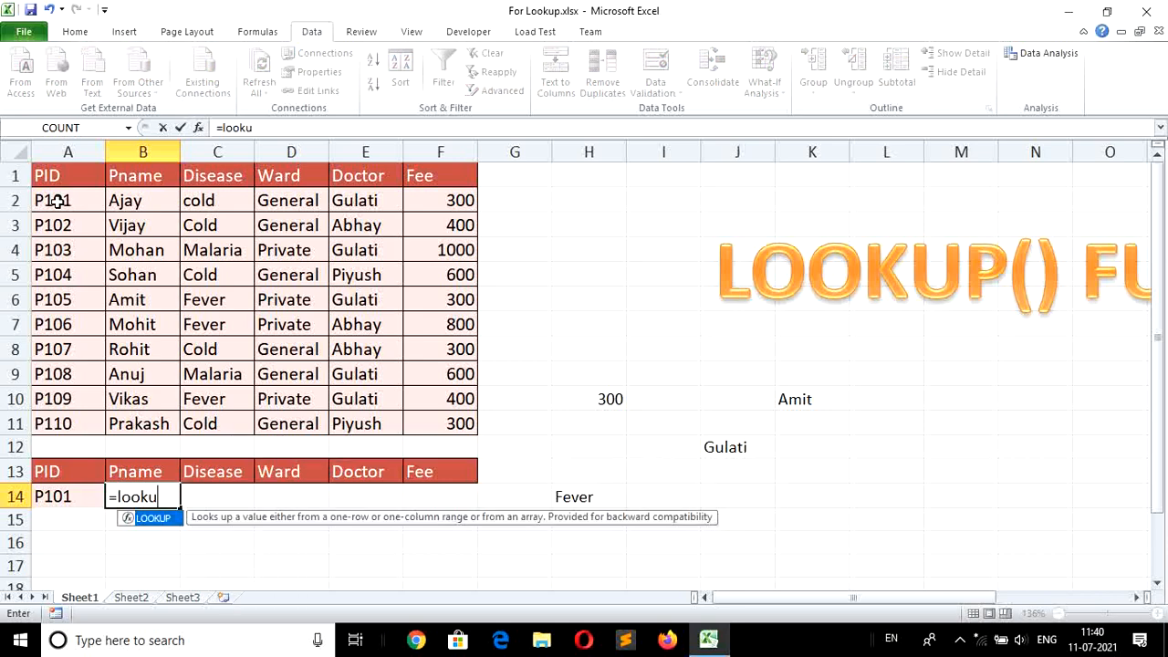
{"action": "type", "text": "p("}
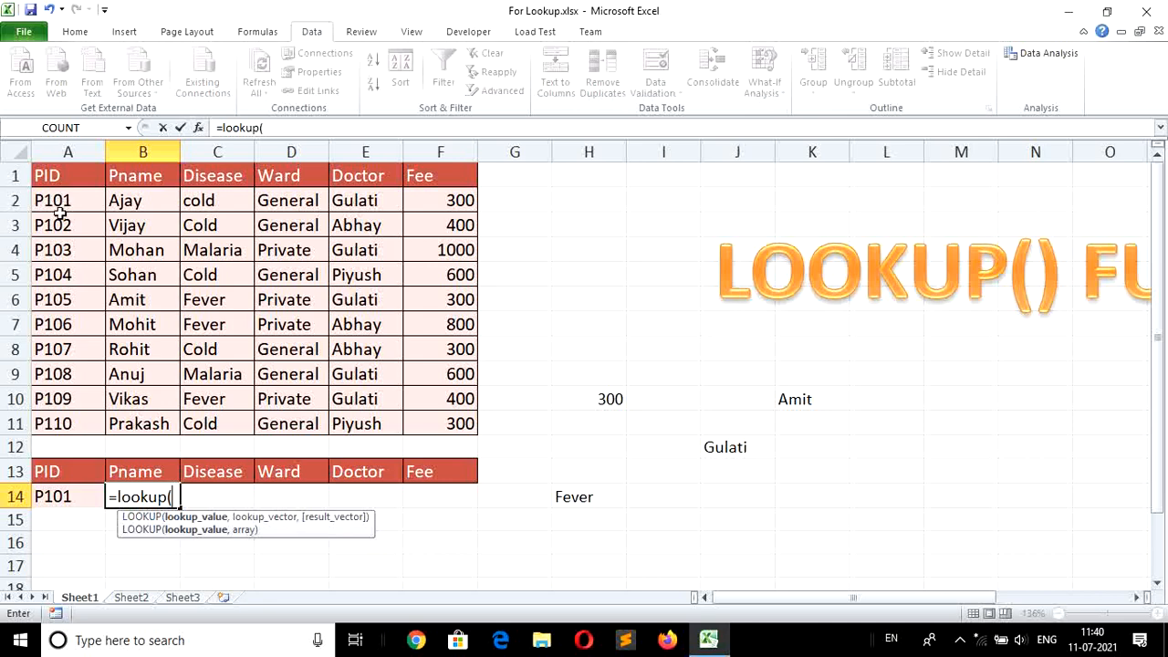
{"action": "left_click", "coordinate": [59, 492]}
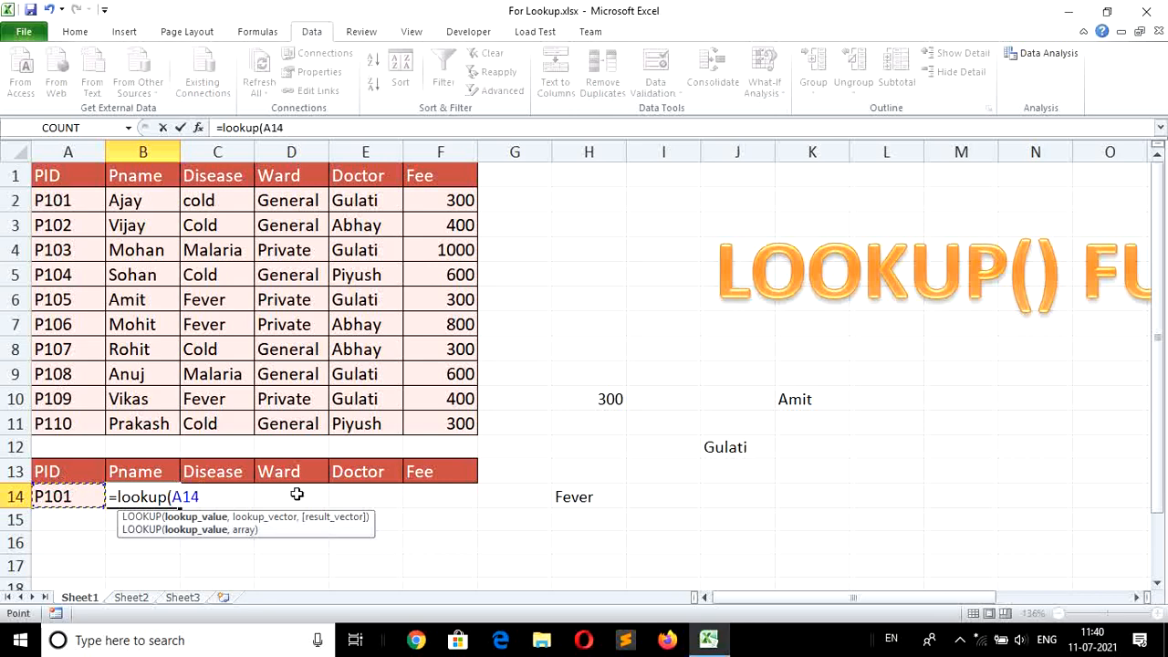
{"action": "type", "text": ","}
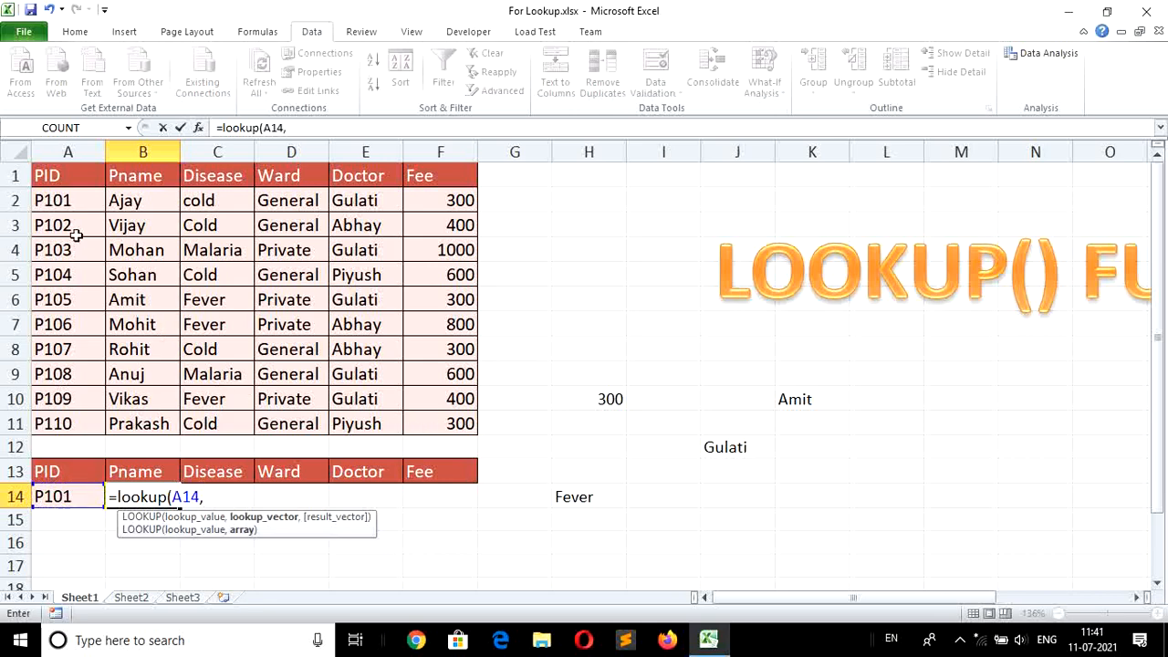
{"action": "left_click", "coordinate": [62, 201]}
{"action": "left_click_drag", "start_coordinate": [61, 201], "coordinate": [61, 423]}
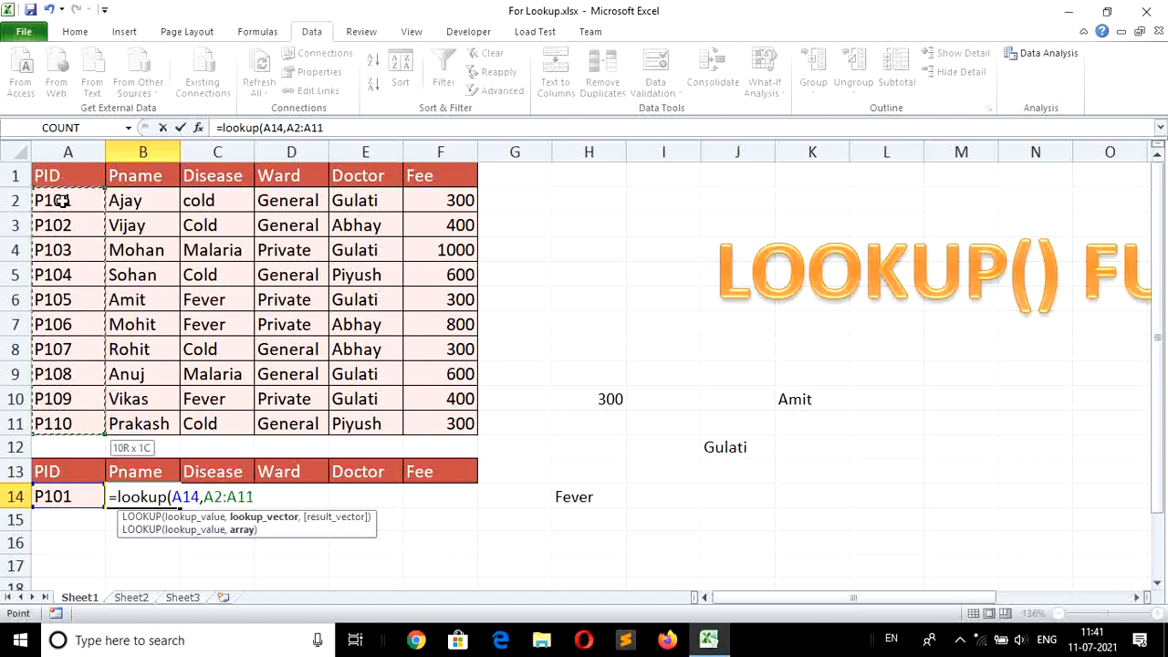
{"action": "type", "text": ","}
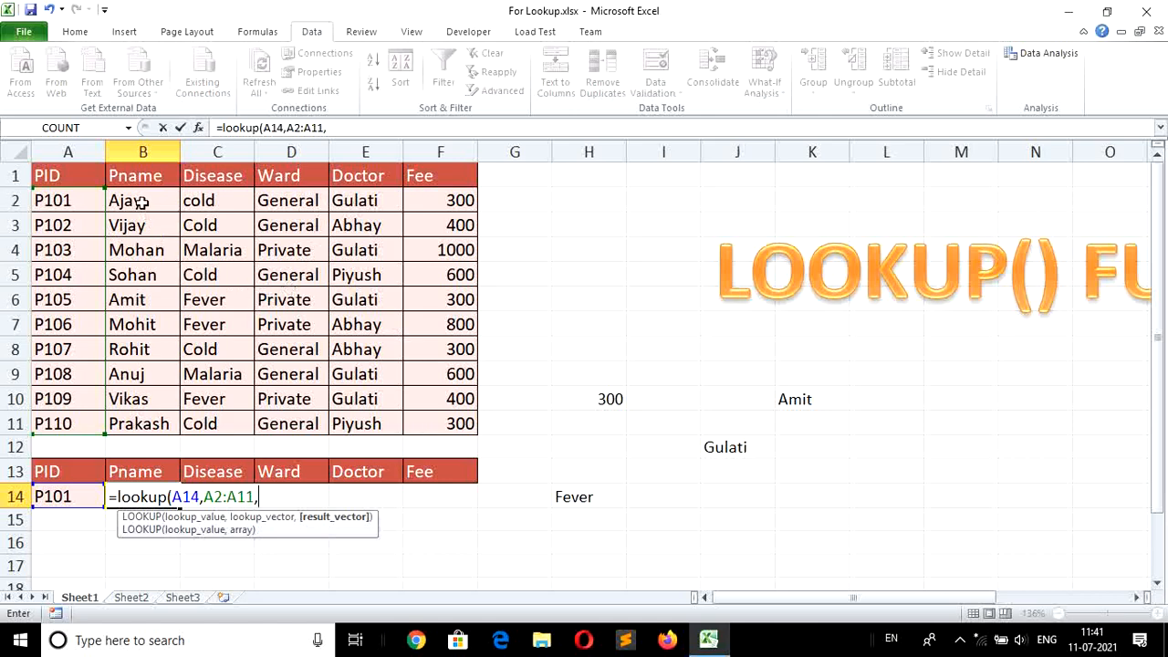
{"action": "left_click_drag", "start_coordinate": [142, 200], "coordinate": [142, 423]}
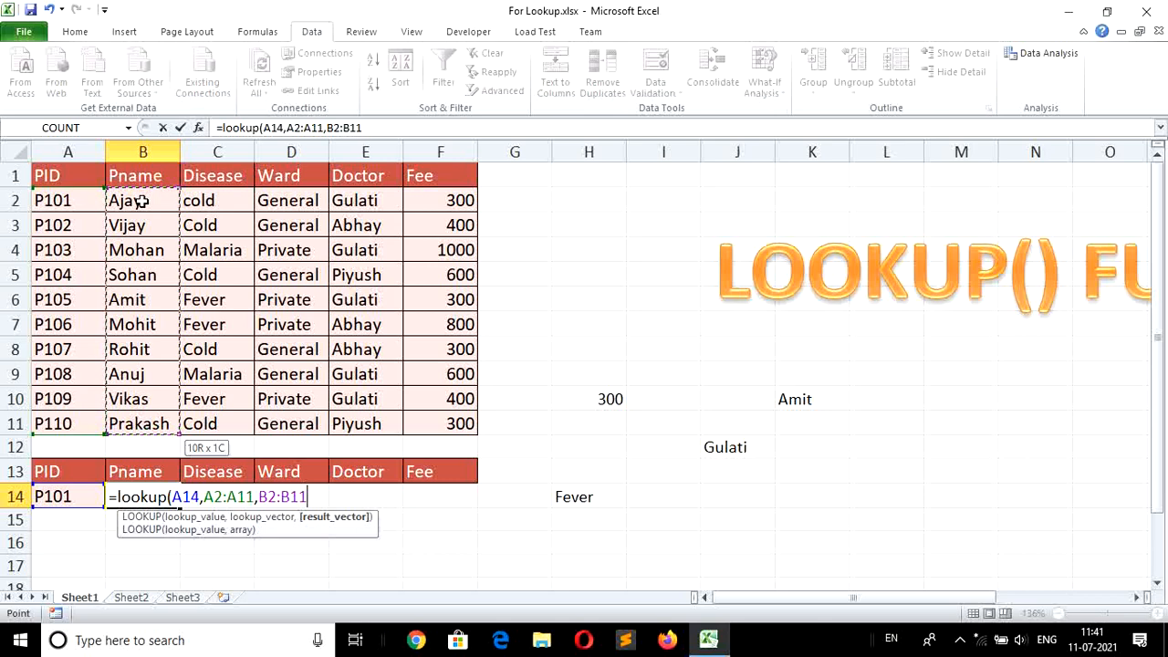
{"action": "key", "text": "Return"}
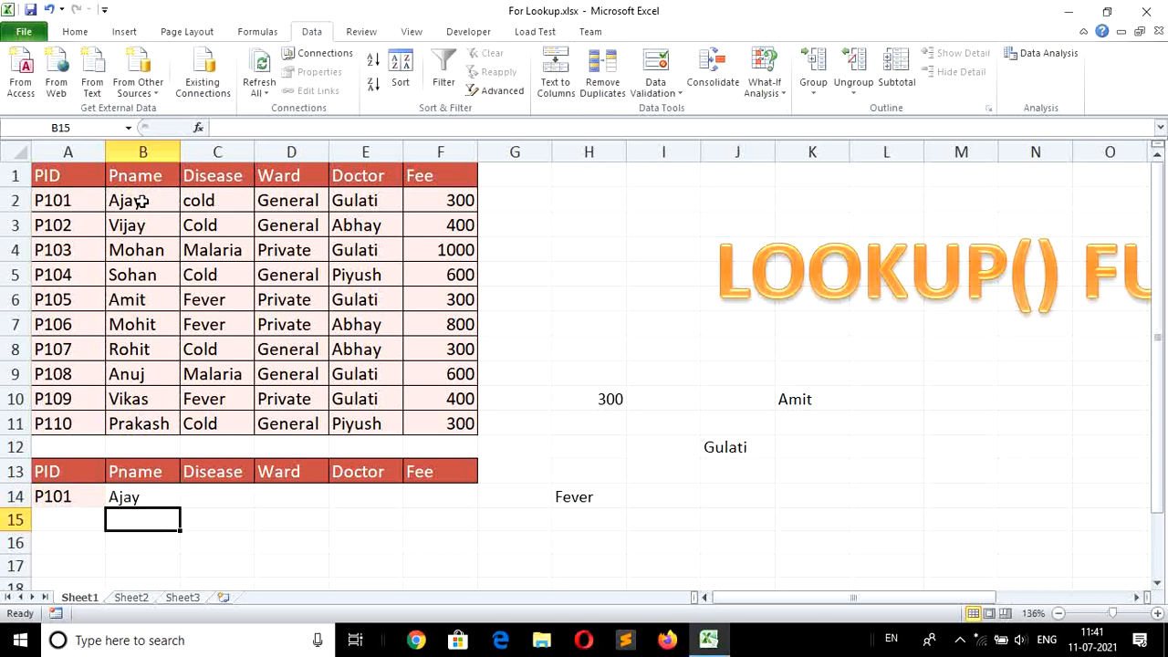
Step: Review the formula in B14 and the empty Disease, Ward, Doctor and Fee cells C14:F14 beside it
{"action": "left_click", "coordinate": [137, 497]}
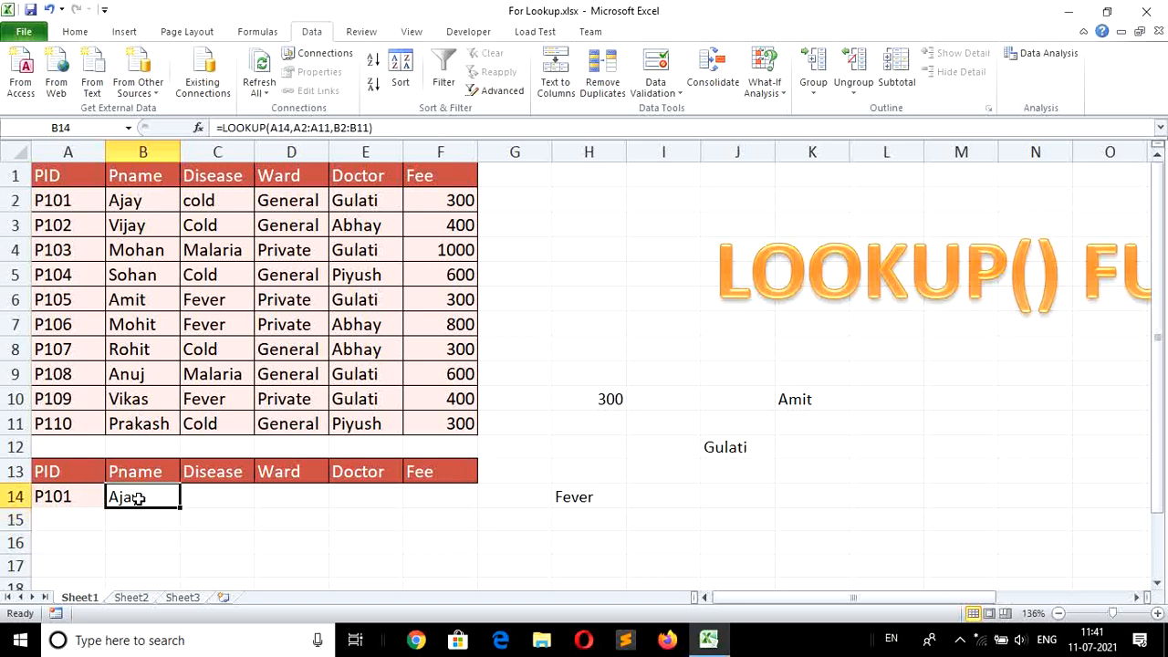
{"action": "left_click", "coordinate": [212, 498]}
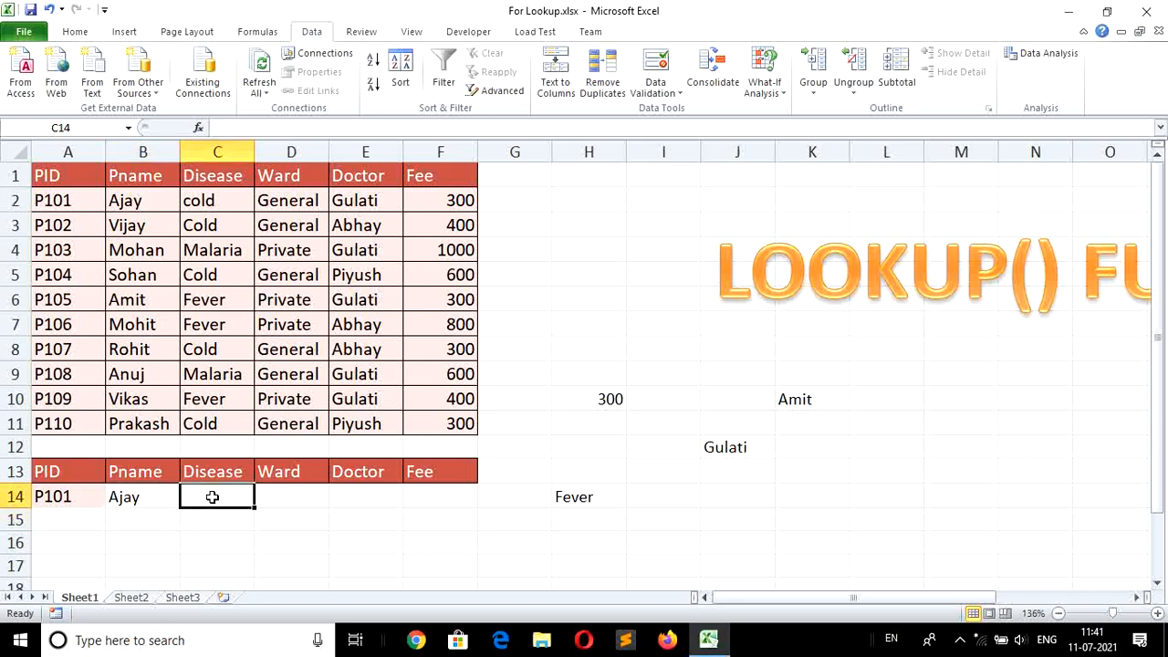
{"action": "left_click", "coordinate": [272, 497]}
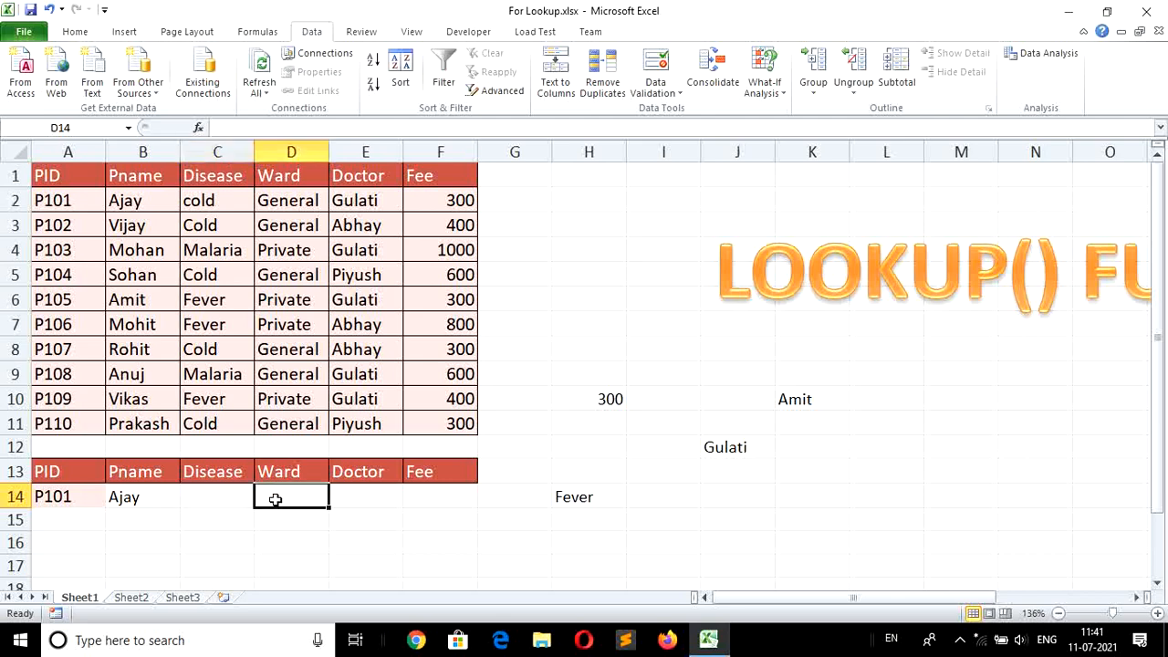
{"action": "left_click", "coordinate": [365, 497]}
{"action": "left_click", "coordinate": [440, 503]}
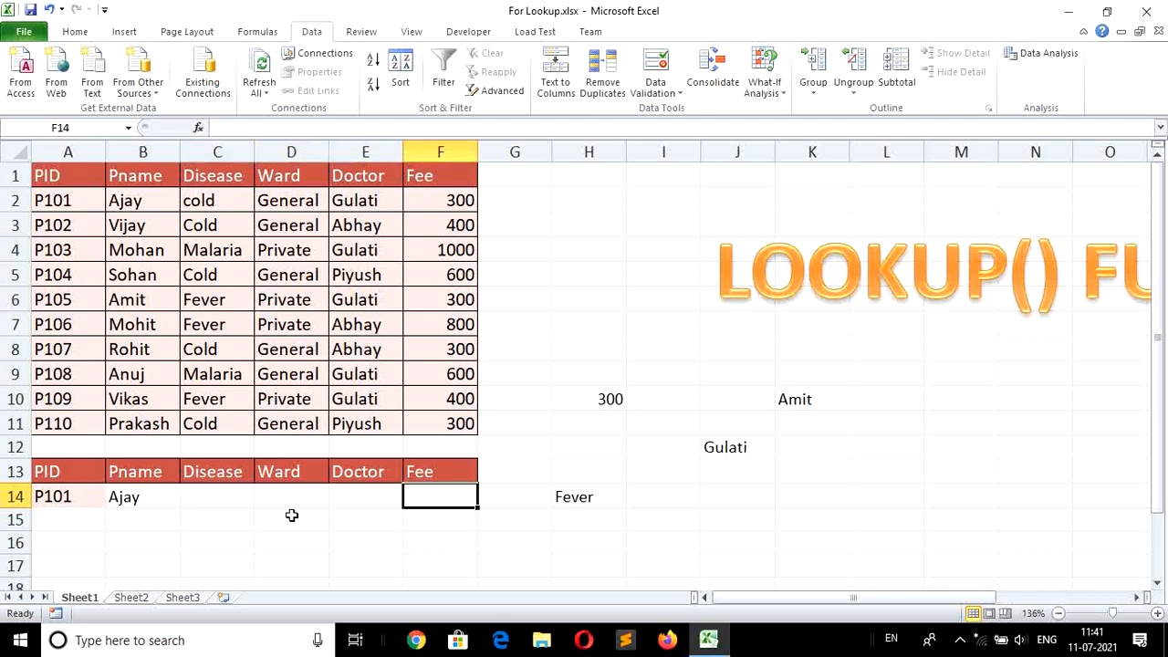
{"action": "left_click", "coordinate": [144, 498]}
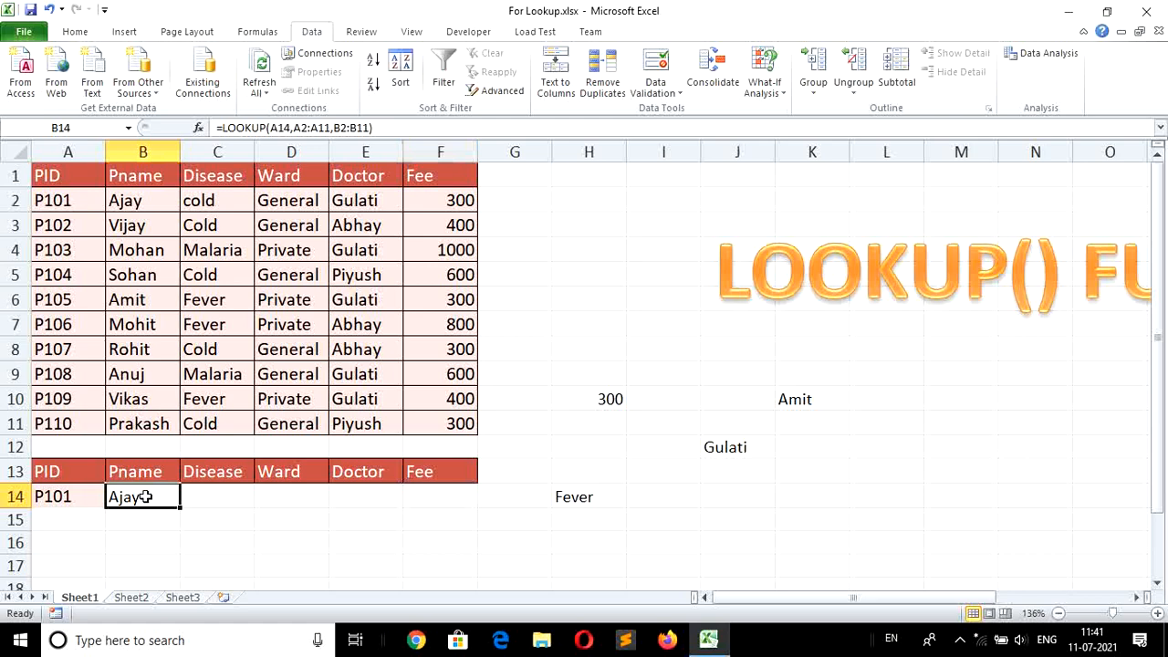
{"action": "left_click", "coordinate": [226, 496]}
{"action": "left_click", "coordinate": [296, 496]}
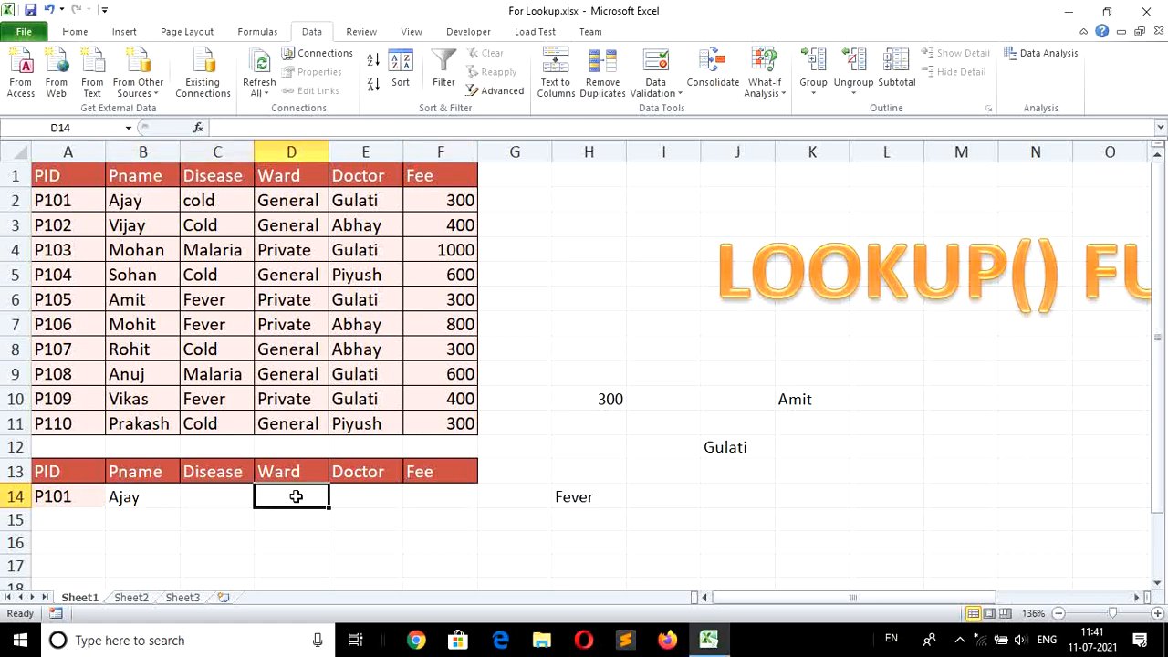
Step: Try filling the LOOKUP formula from B14 across to F14 with its relative references, and undo the fill
{"action": "left_click", "coordinate": [142, 499]}
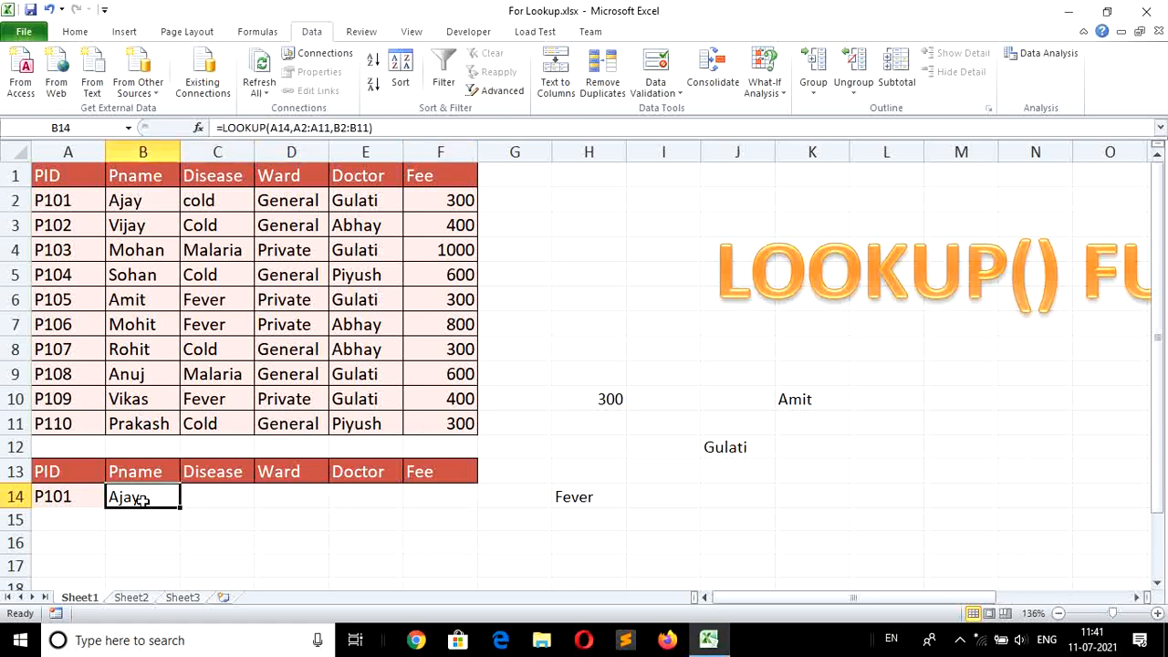
{"action": "left_click_drag", "start_coordinate": [182, 512], "coordinate": [446, 499]}
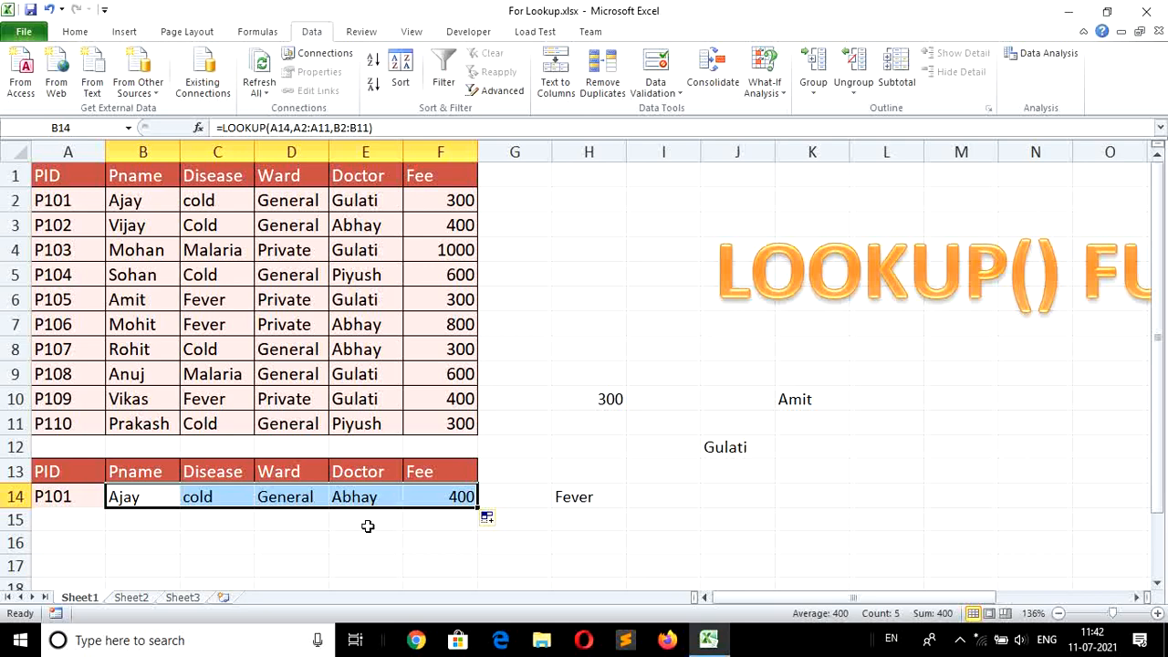
{"action": "key", "text": "ctrl+z"}
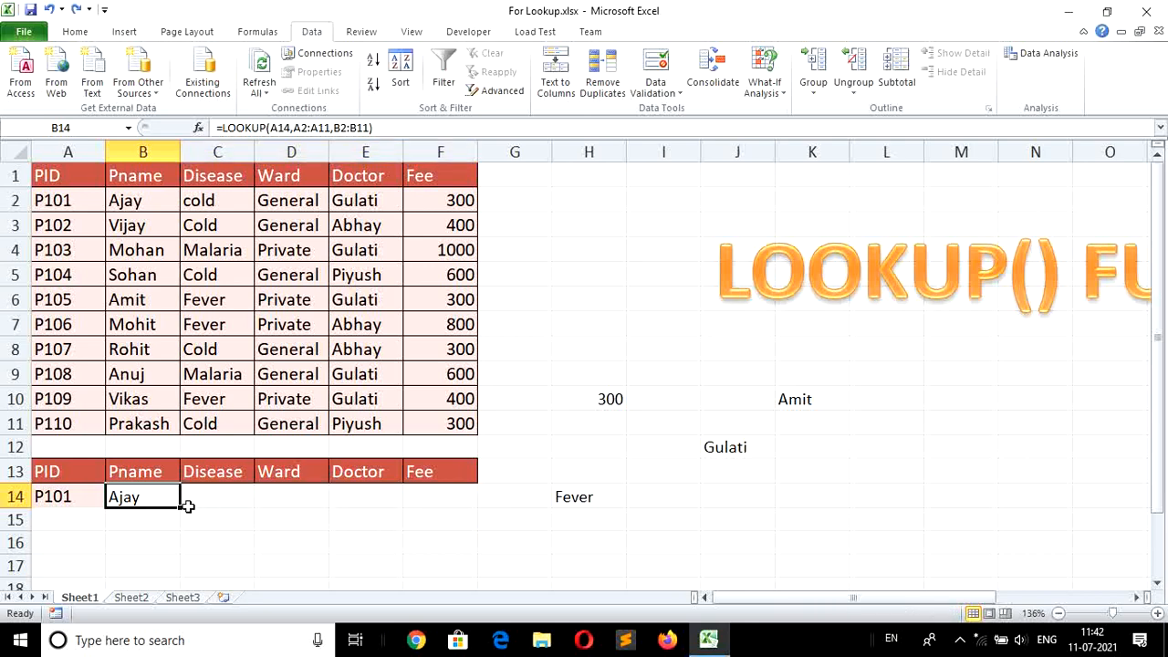
Step: Make the lookup value A14 and lookup vector A2:A11 absolute references in B14's LOOKUP formula, leaving B2:B11 relative
{"action": "left_click", "coordinate": [290, 128]}
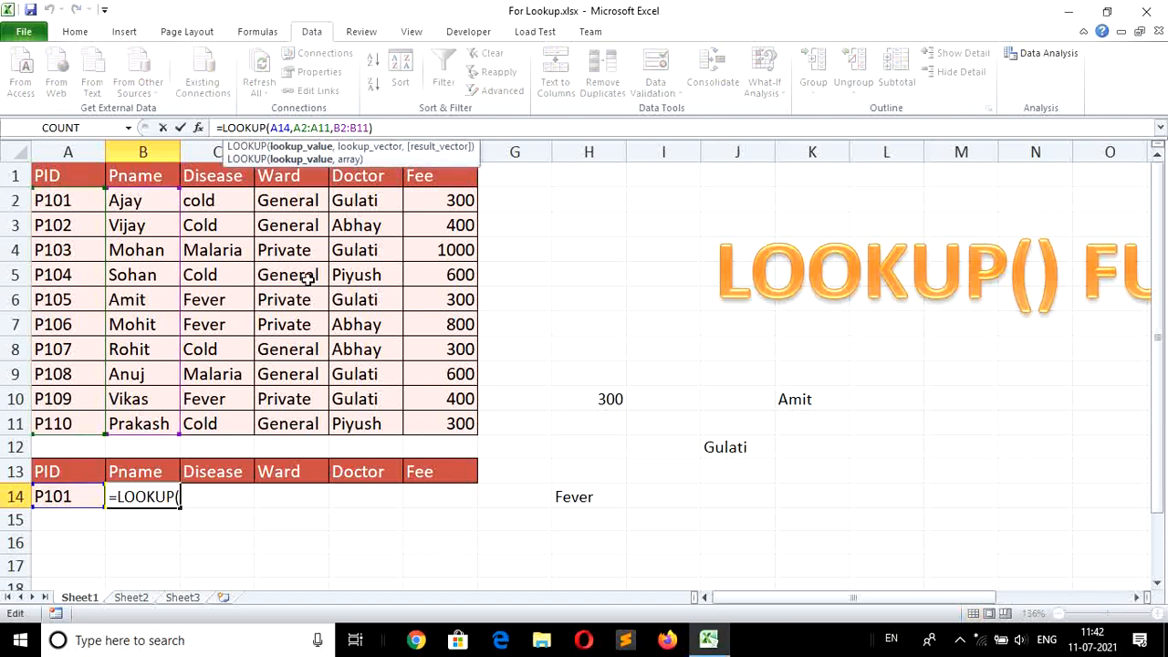
{"action": "key", "text": "F4"}
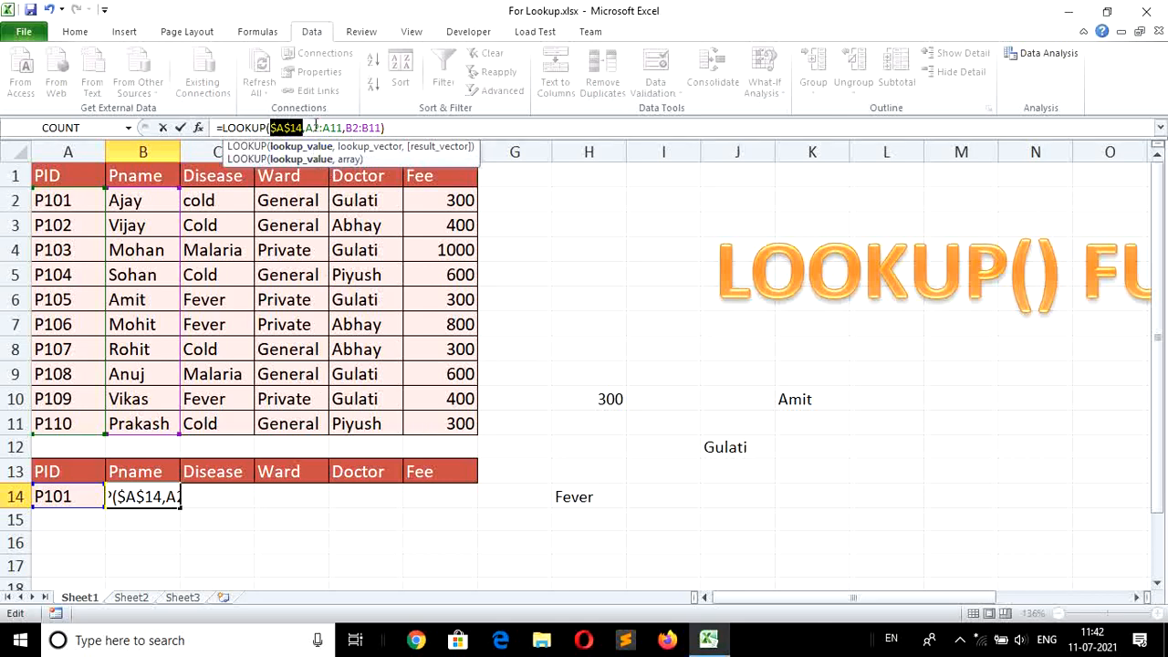
{"action": "left_click", "coordinate": [317, 128]}
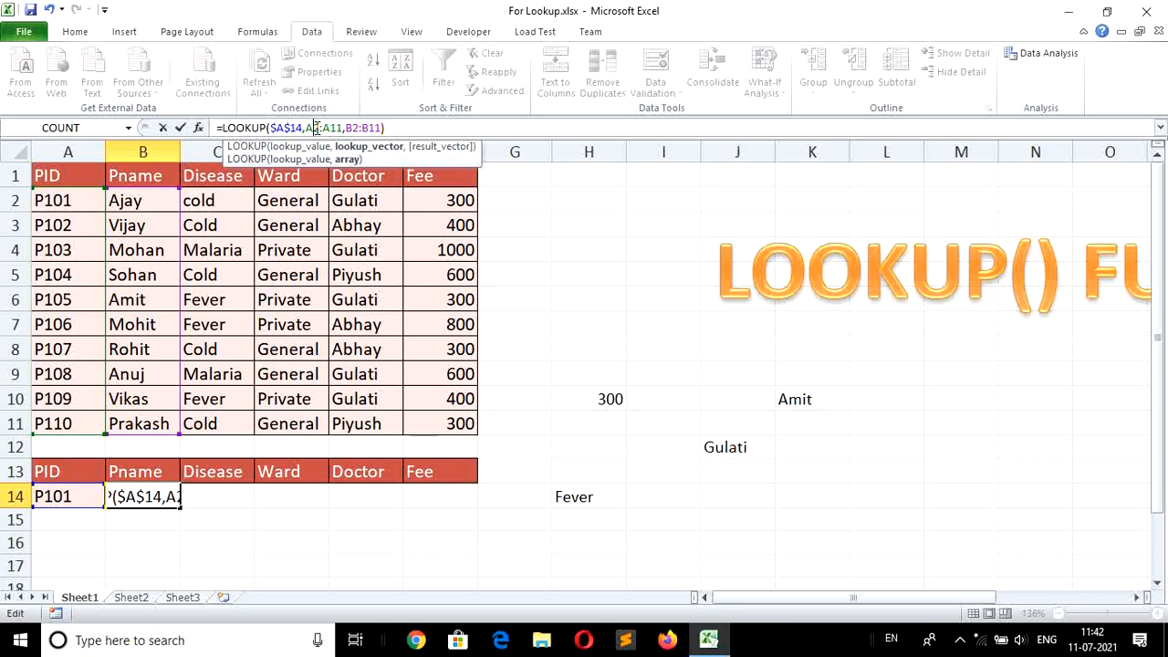
{"action": "key", "text": "F4"}
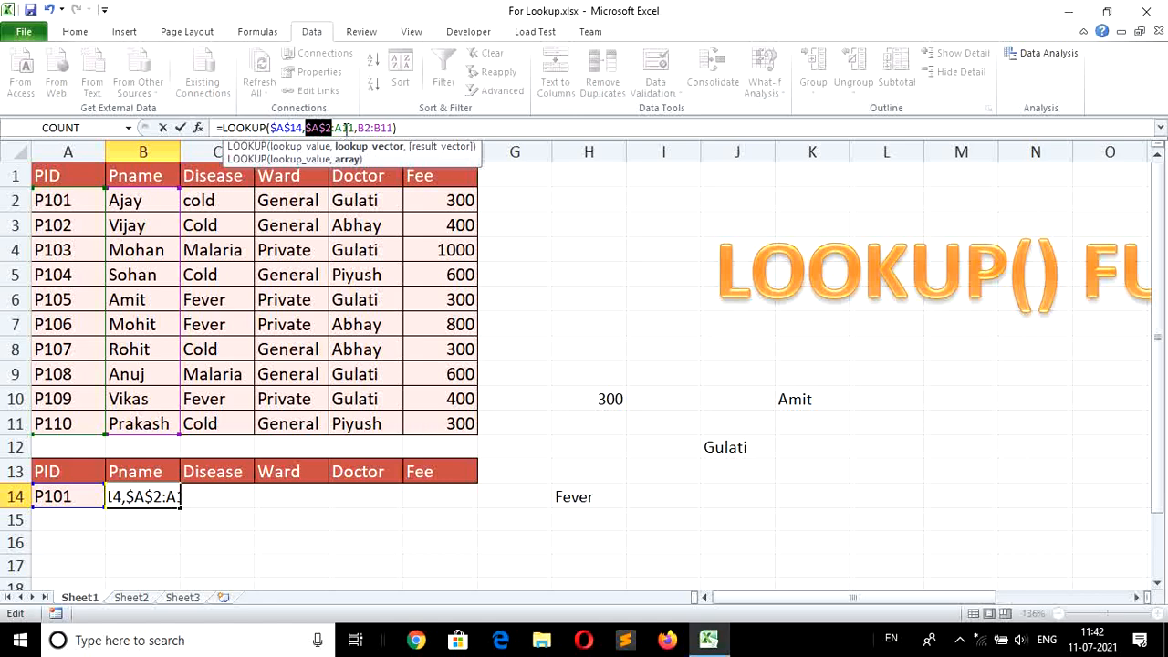
{"action": "left_click", "coordinate": [344, 127]}
{"action": "key", "text": "F4"}
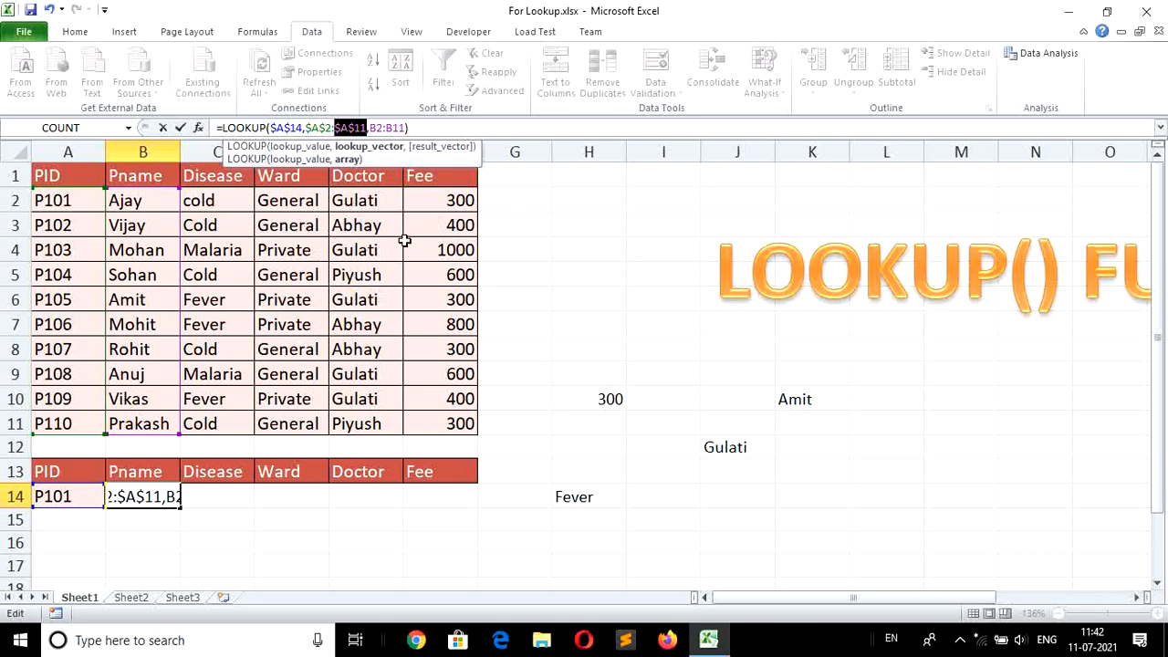
{"action": "key", "text": "Return"}
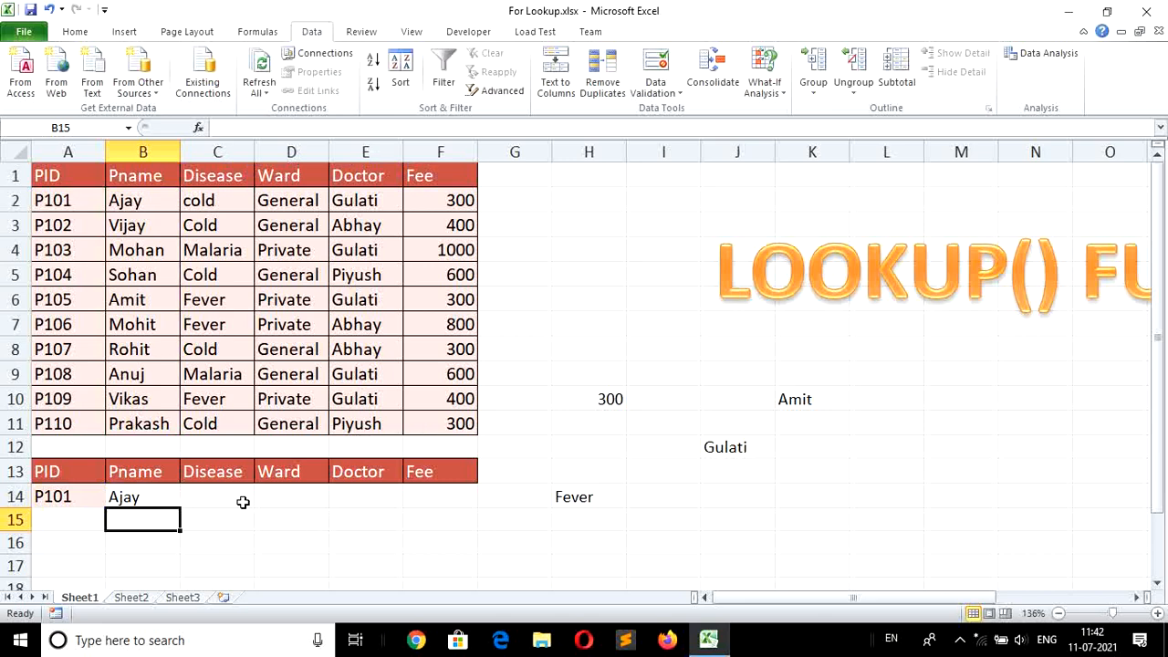
Step: Fill the LOOKUP formula from B14 across to F14 to cover Disease, Ward, Doctor and Fee
{"action": "left_click", "coordinate": [149, 499]}
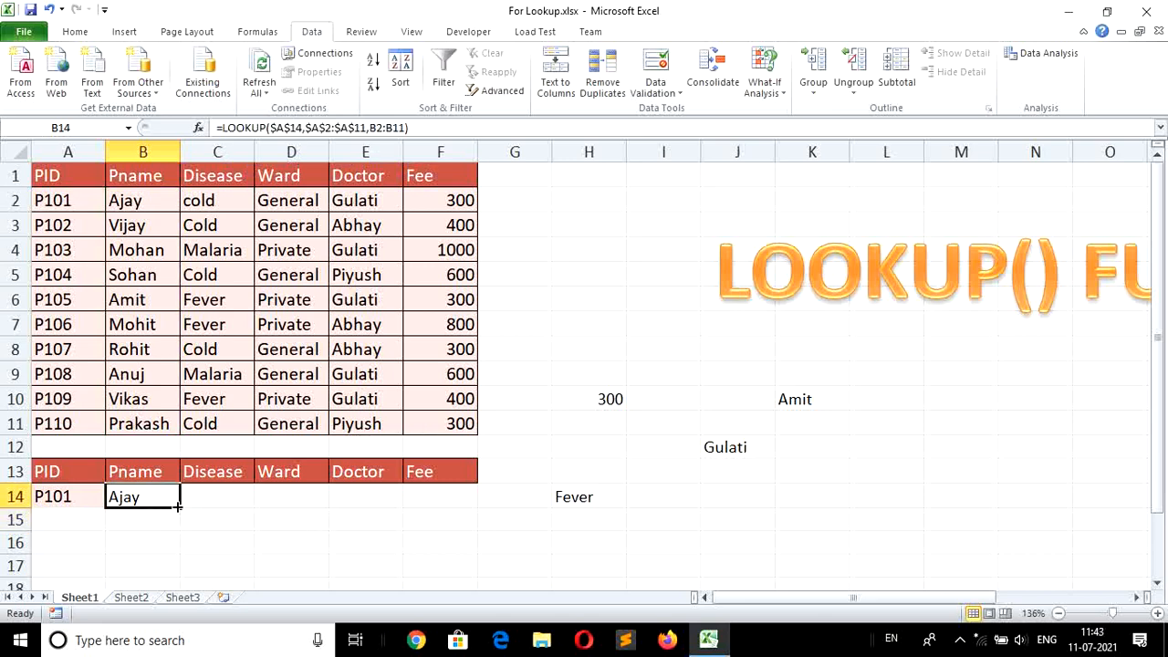
{"action": "left_click_drag", "start_coordinate": [179, 508], "coordinate": [470, 504]}
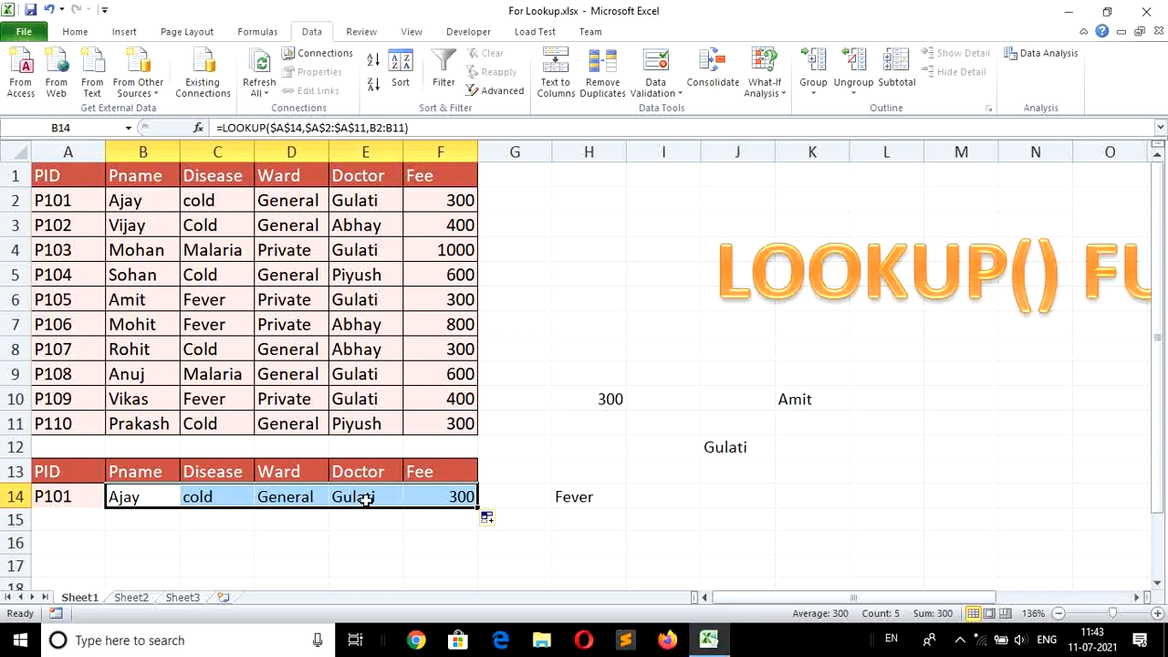
{"action": "left_click", "coordinate": [425, 500]}
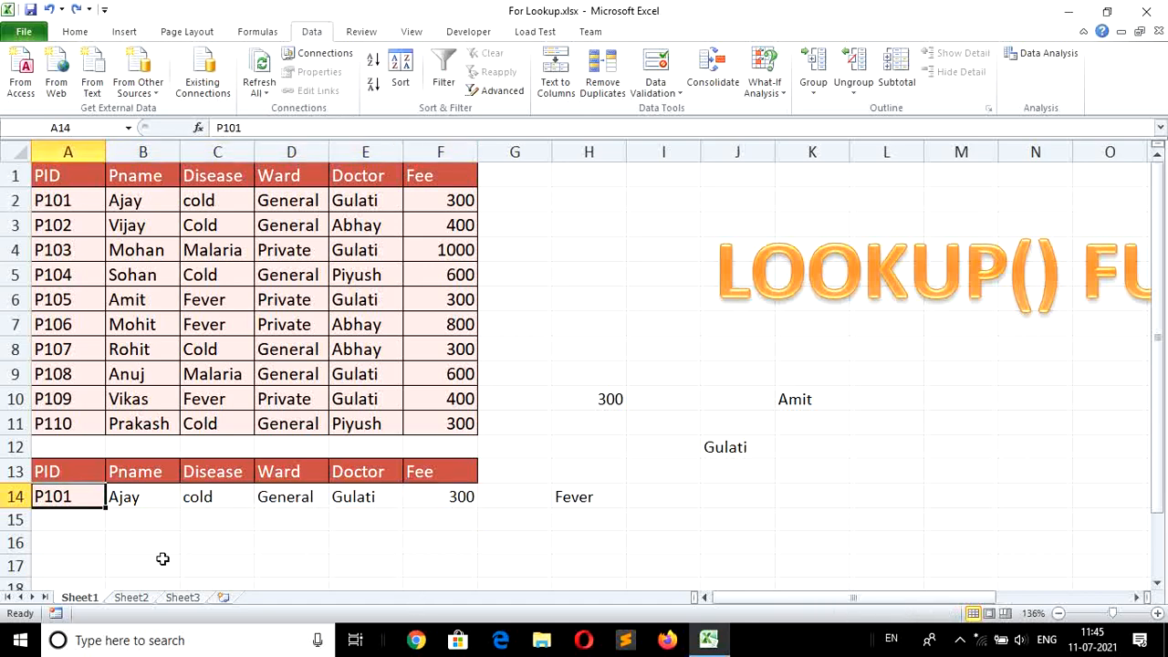
Step: Change the ID in A14 to the second patient's ID from the table to test the lookup row
{"action": "double_click", "coordinate": [86, 494]}
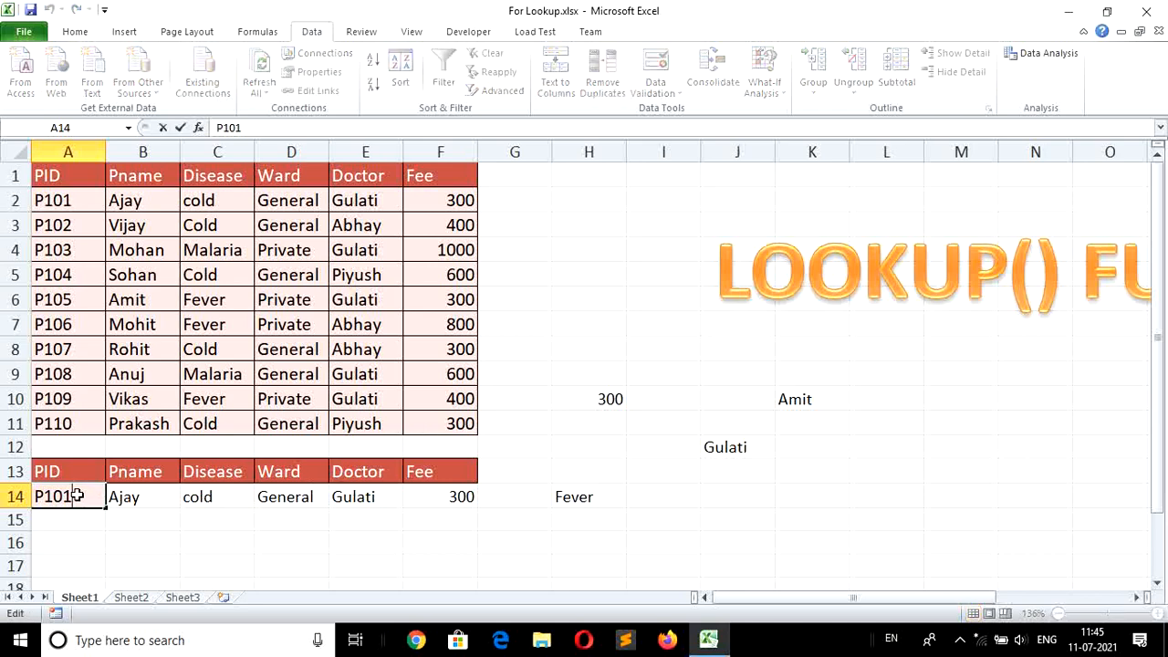
{"action": "key", "text": "BackSpace"}
{"action": "type", "text": "2"}
{"action": "key", "text": "Return"}
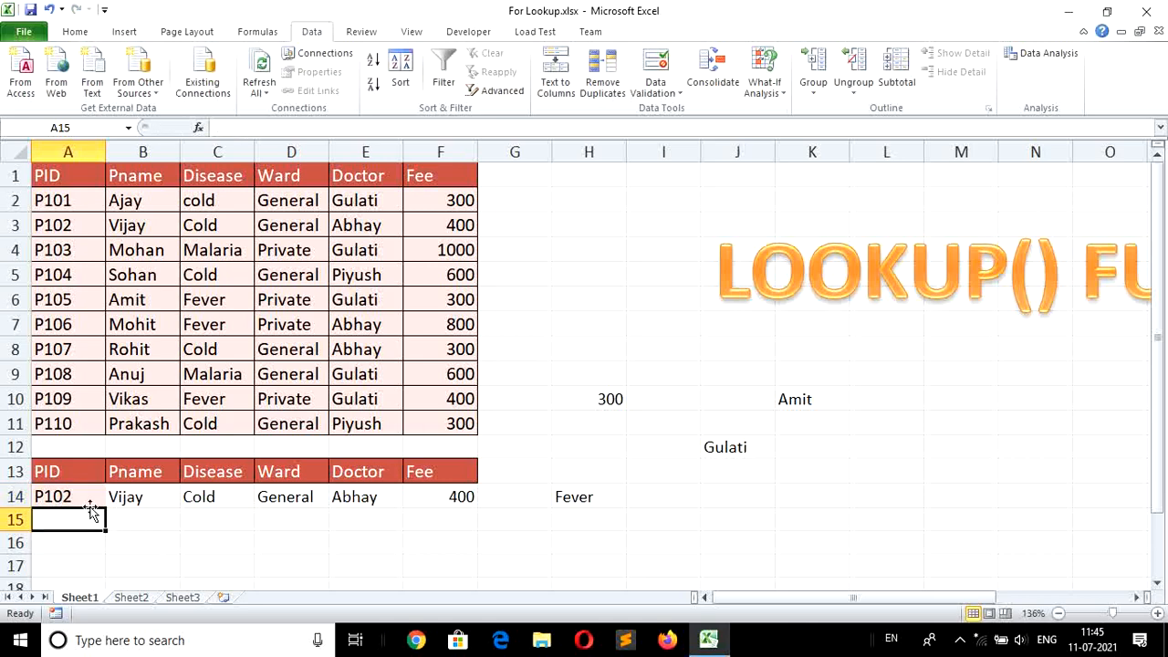
Step: Change the ID in A14 to the fifth patient's ID from the table
{"action": "double_click", "coordinate": [80, 496]}
{"action": "key", "text": "BackSpace"}
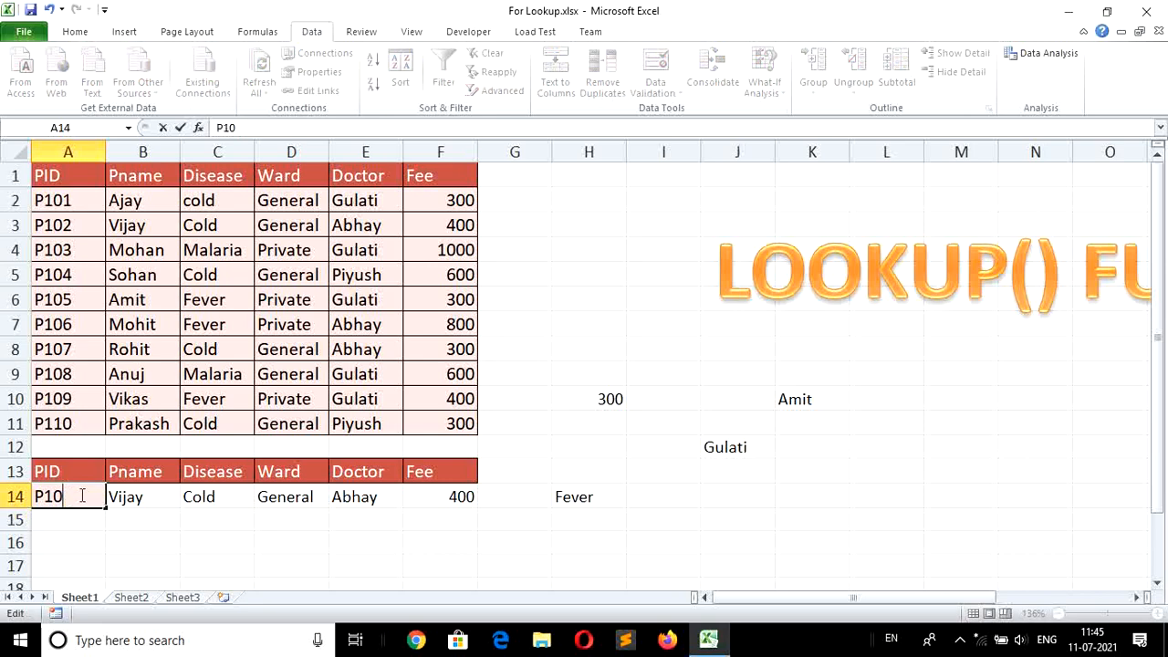
{"action": "type", "text": "5"}
{"action": "key", "text": "Return"}
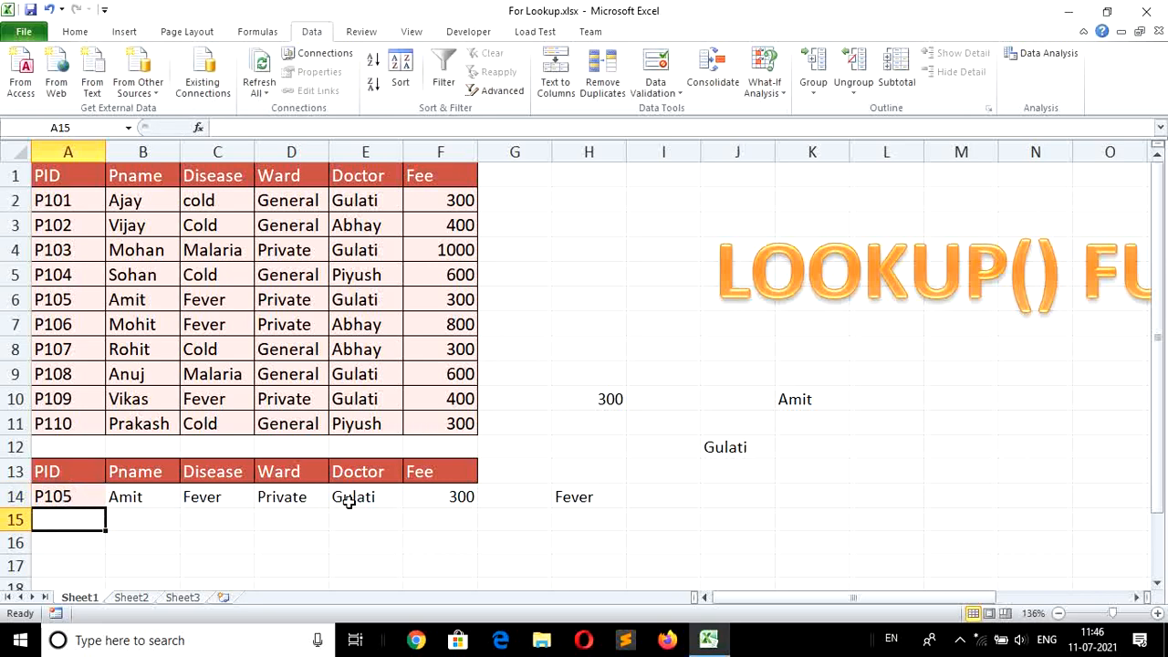
Step: Clear the ID from A14 and set the cell's data validation to allow a List
{"action": "left_click", "coordinate": [77, 495]}
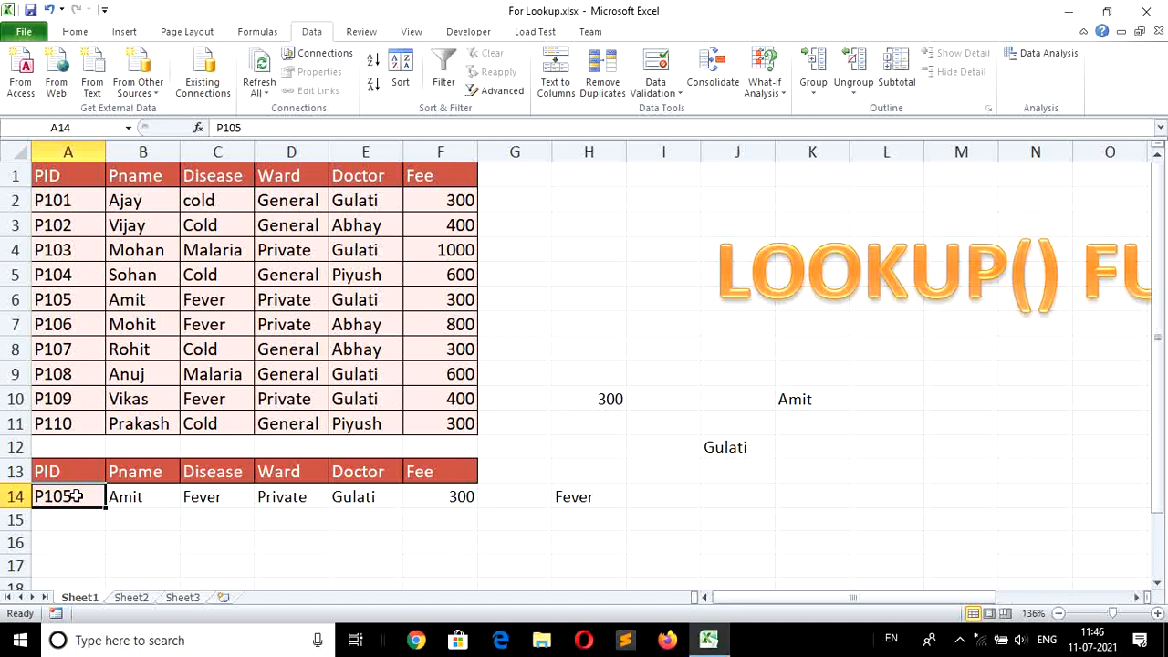
{"action": "key", "text": "Delete"}
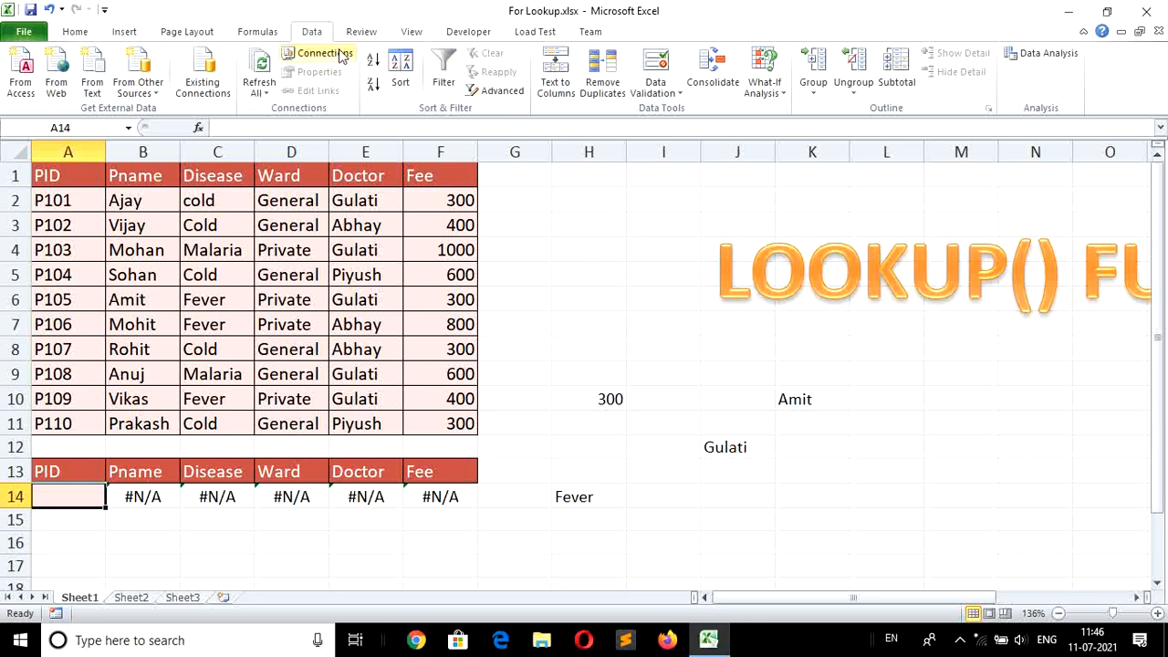
{"action": "left_click", "coordinate": [680, 95]}
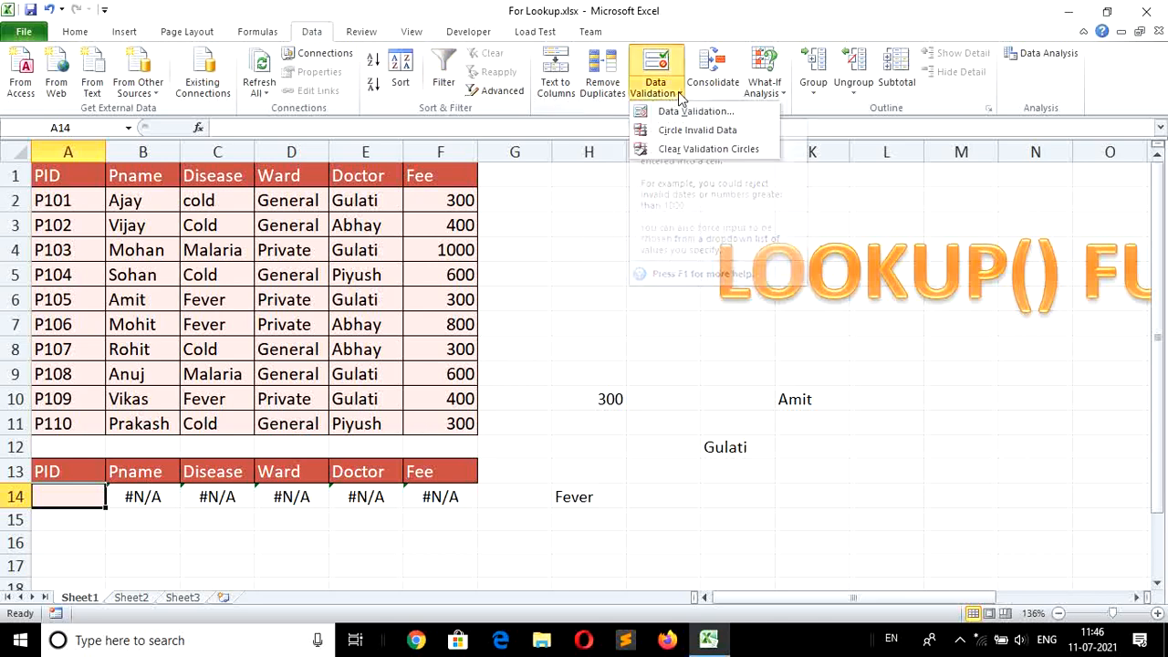
{"action": "left_click", "coordinate": [695, 113]}
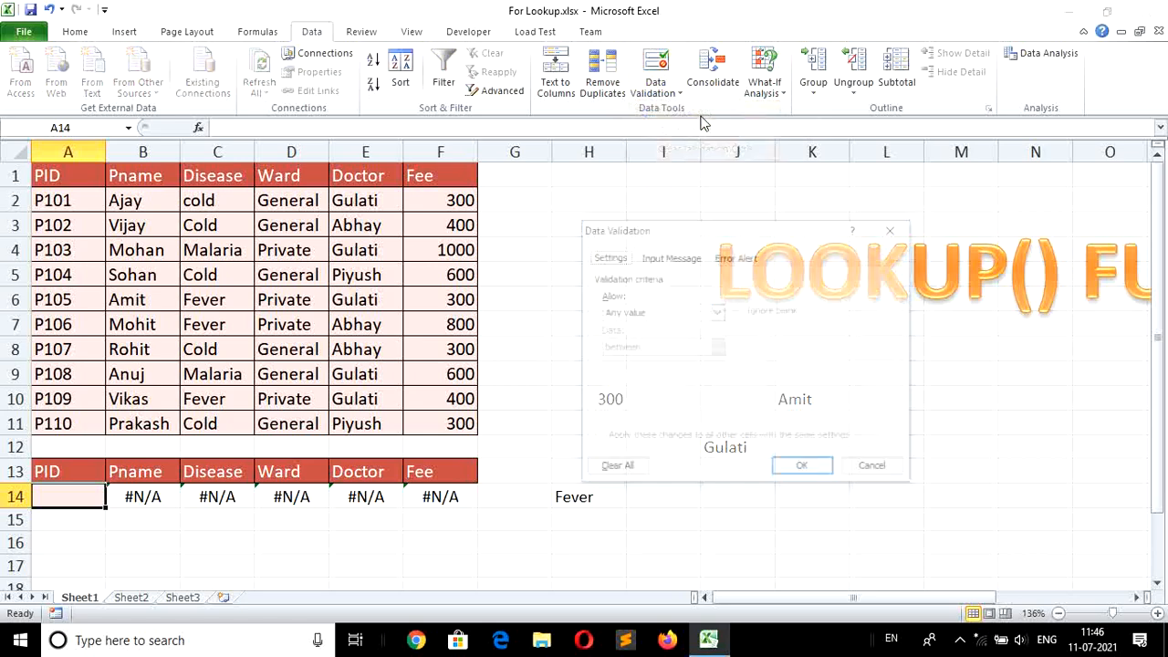
{"action": "left_click", "coordinate": [717, 312]}
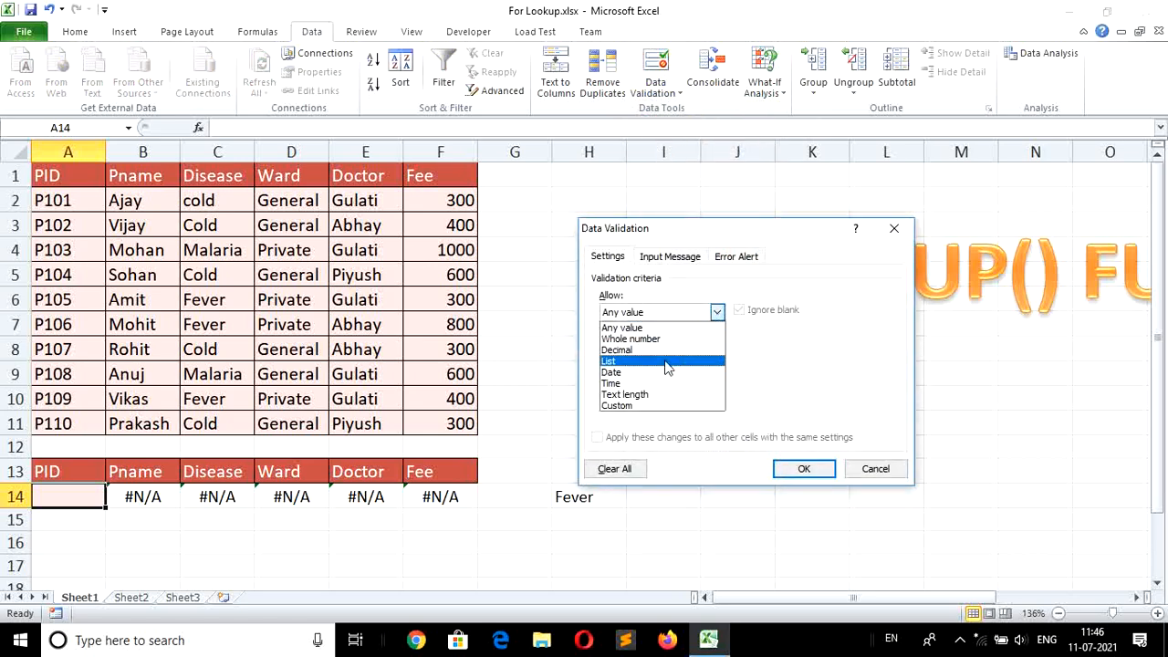
{"action": "left_click", "coordinate": [666, 365]}
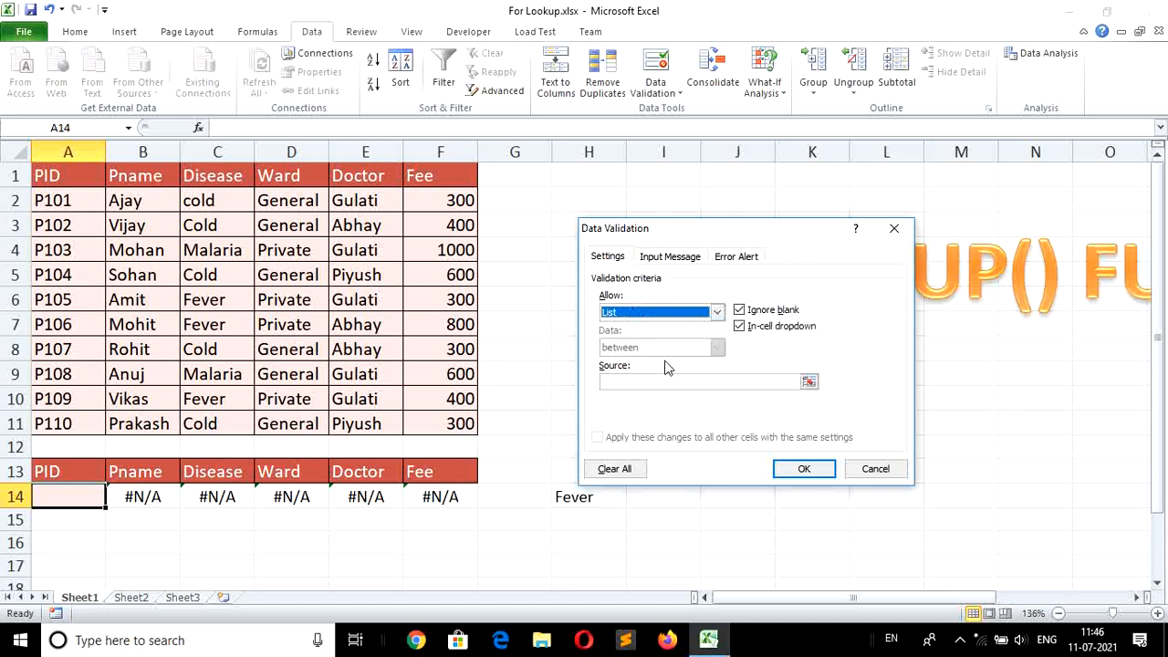
Step: Use the IDs in $A$2:$A$11 as the source of A14's validation list and apply the validation
{"action": "left_click", "coordinate": [809, 383]}
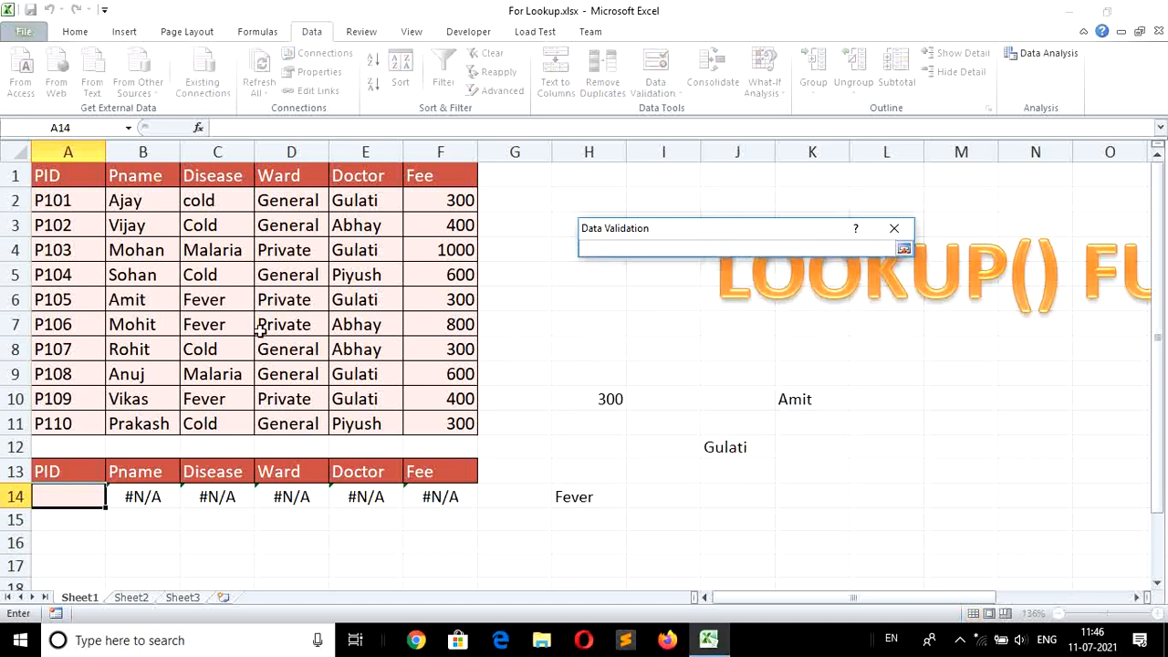
{"action": "left_click", "coordinate": [55, 201]}
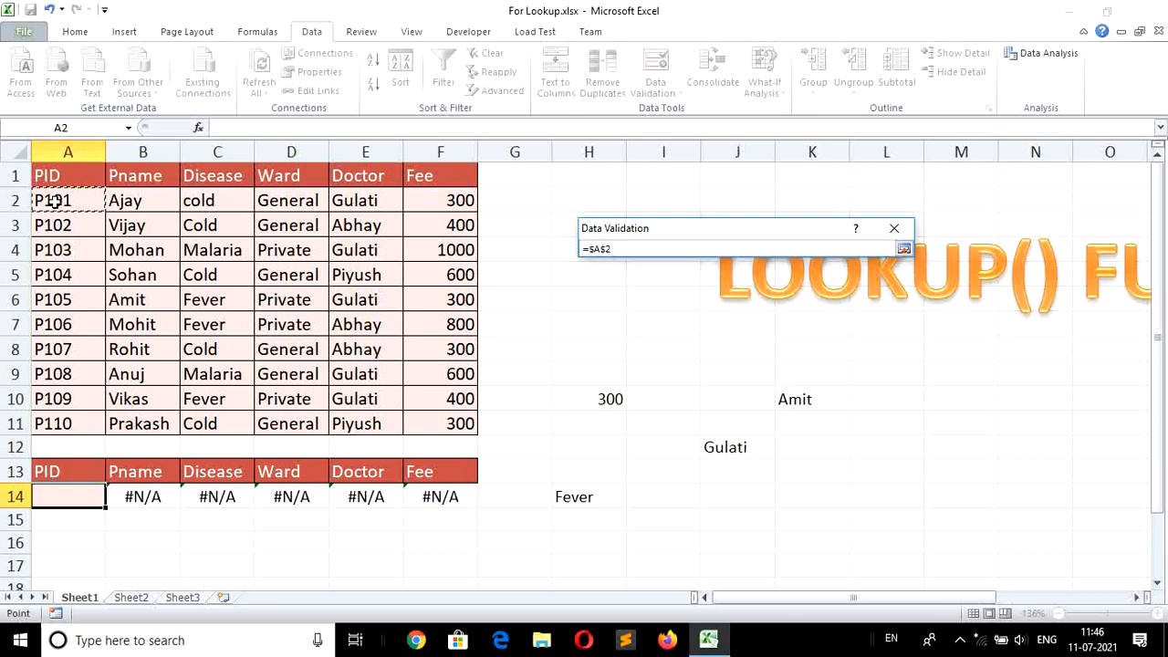
{"action": "key", "text": "shift+Down"}
{"action": "key", "text": "shift+Down"}
{"action": "key", "text": "shift+Down"}
{"action": "key", "text": "shift+Down"}
{"action": "key", "text": "shift+Down"}
{"action": "key", "text": "shift+Down"}
{"action": "key", "text": "shift+Down"}
{"action": "key", "text": "shift+Down"}
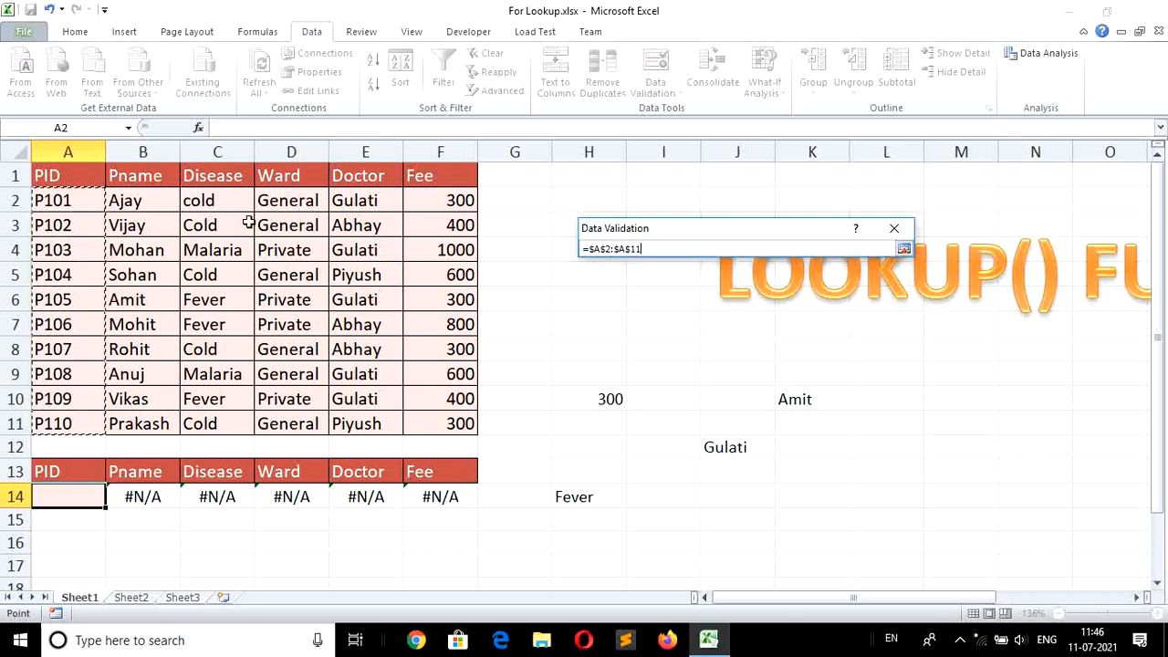
{"action": "left_click", "coordinate": [904, 250]}
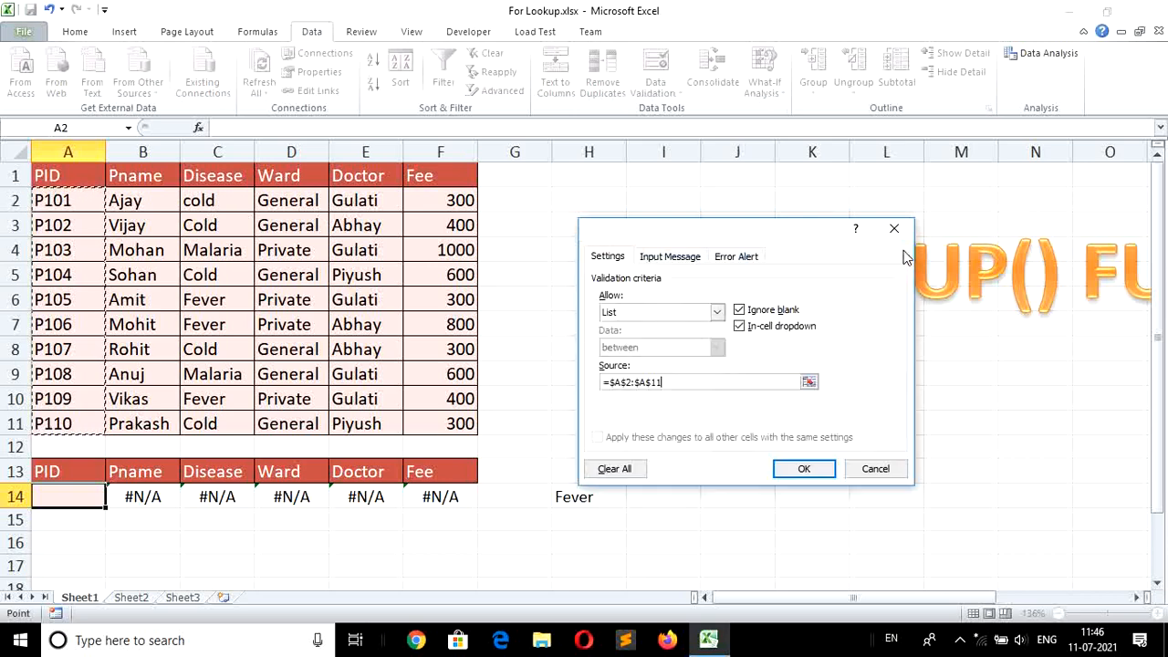
{"action": "left_click", "coordinate": [807, 470]}
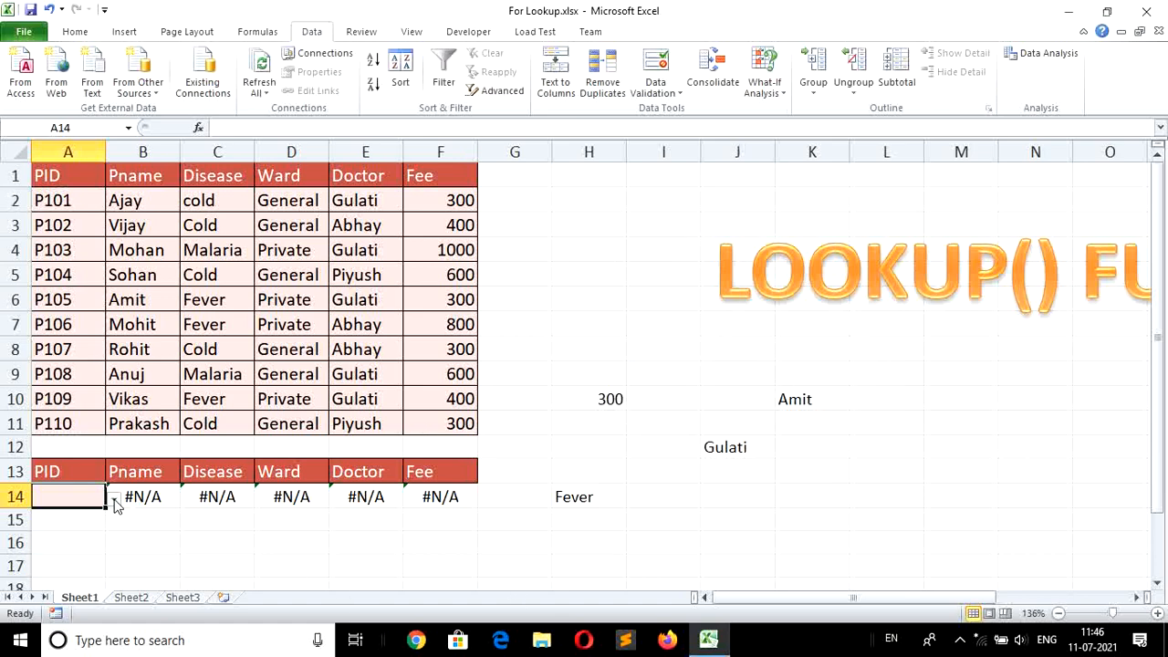
Step: Choose the fourth patient's ID from the list in A14 and widen columns A and B
{"action": "left_click", "coordinate": [114, 498]}
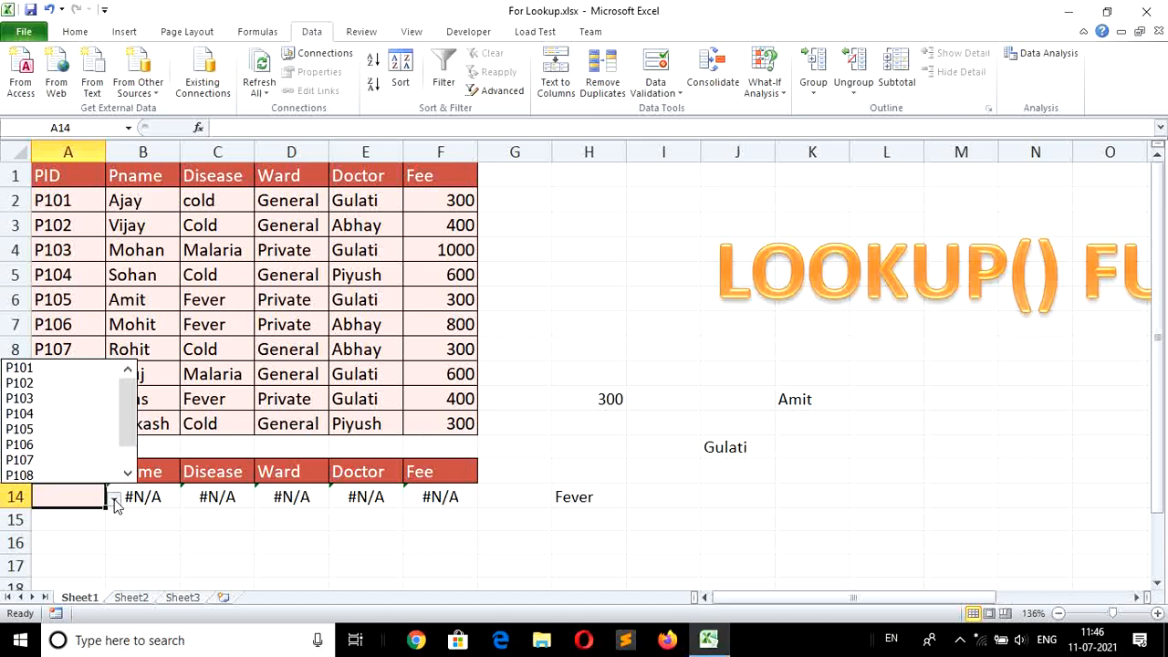
{"action": "left_click", "coordinate": [76, 415]}
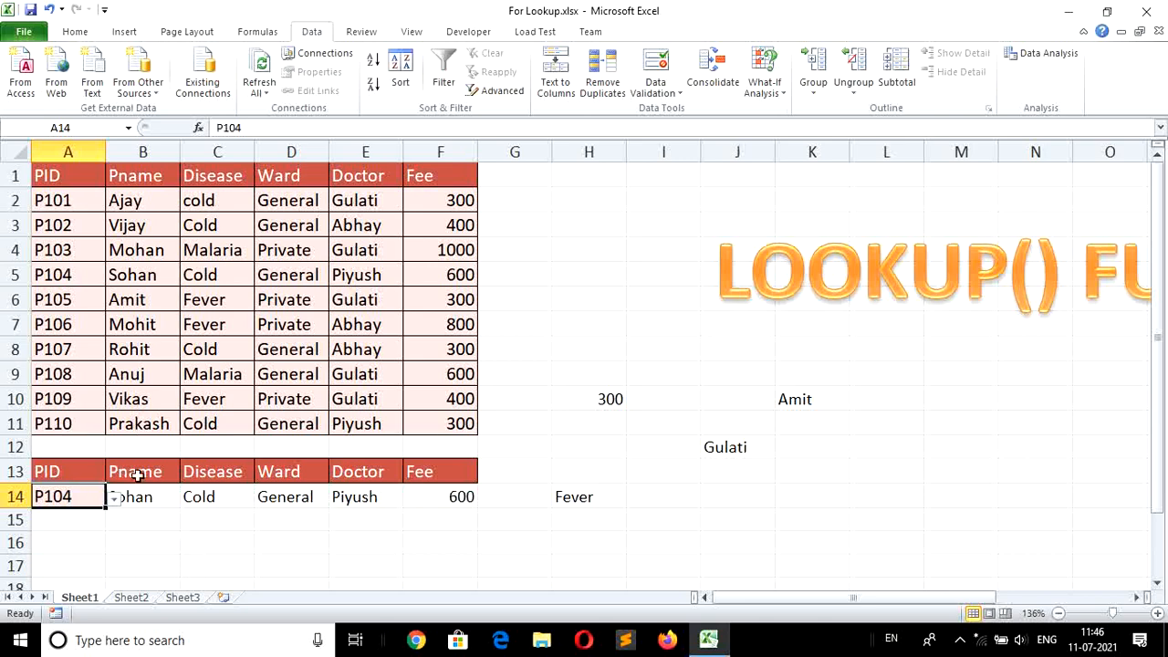
{"action": "left_click_drag", "start_coordinate": [107, 151], "coordinate": [254, 146]}
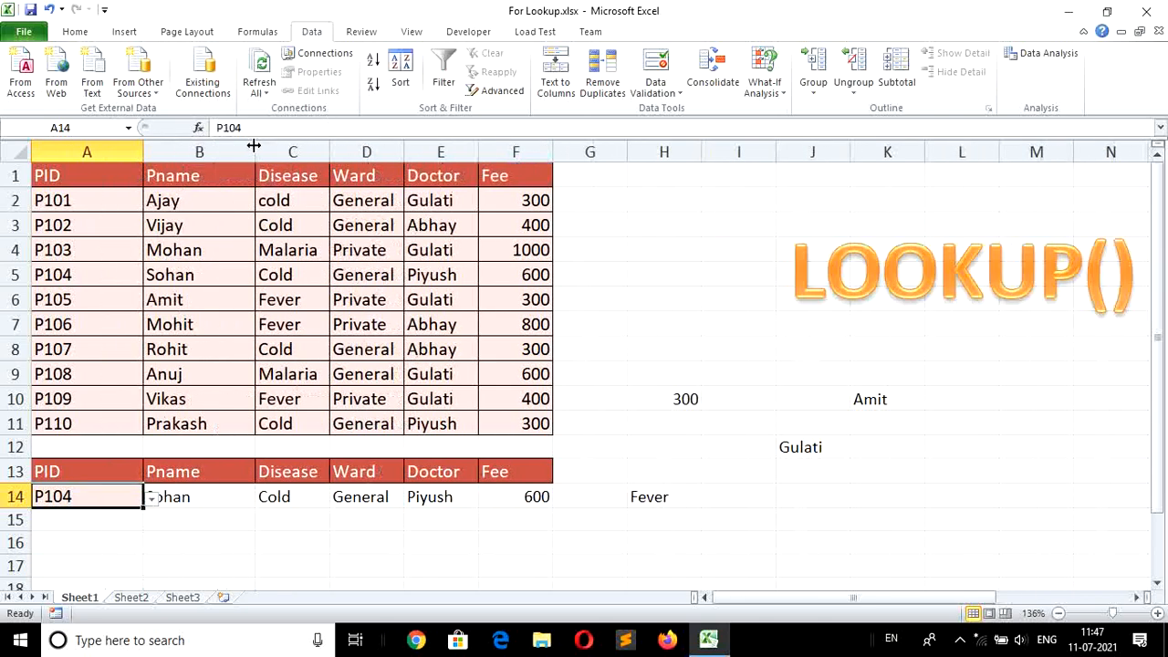
{"action": "left_click", "coordinate": [402, 542]}
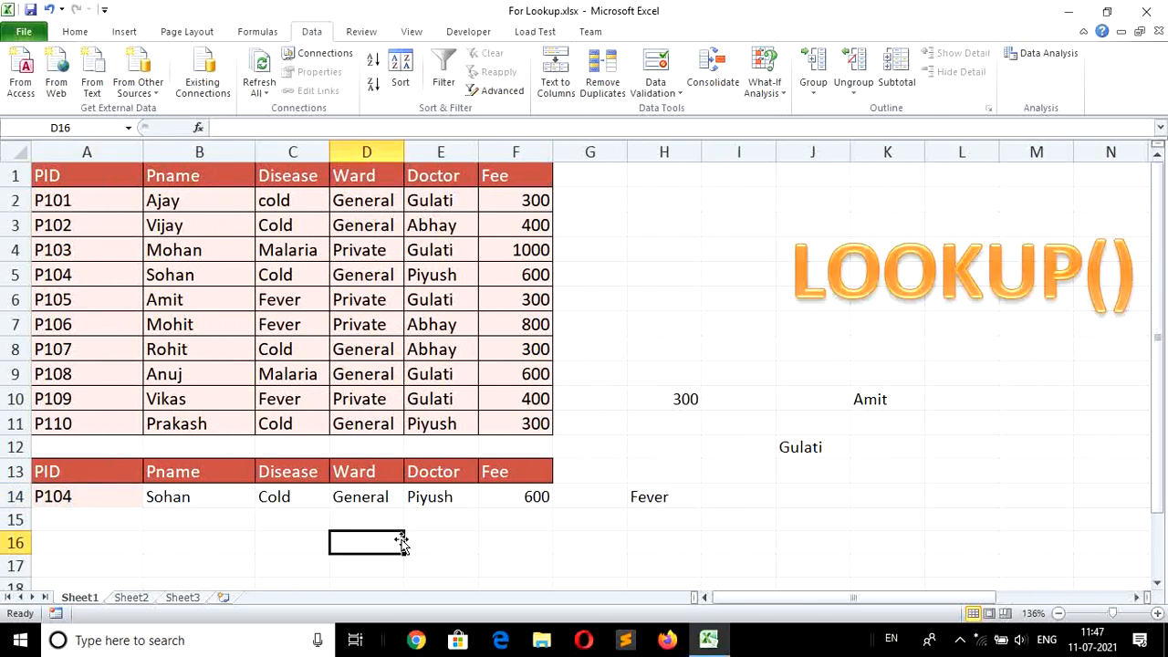
Step: Choose the ninth patient's ID from the list in A14
{"action": "left_click", "coordinate": [91, 498]}
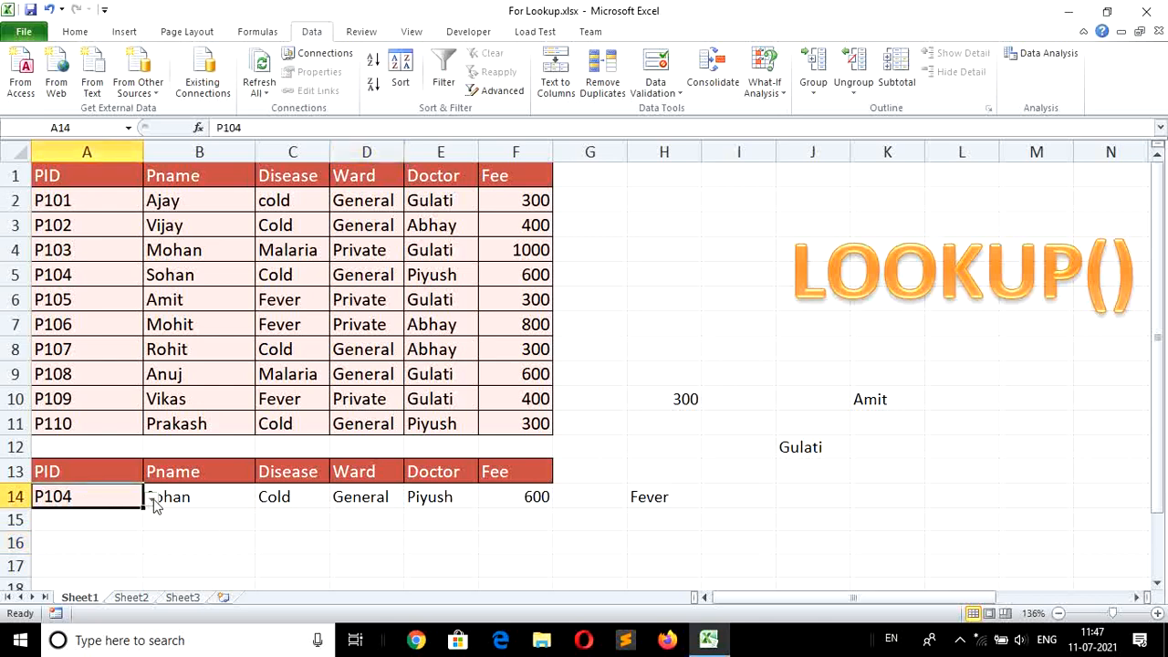
{"action": "left_click", "coordinate": [151, 500]}
{"action": "left_click", "coordinate": [103, 461]}
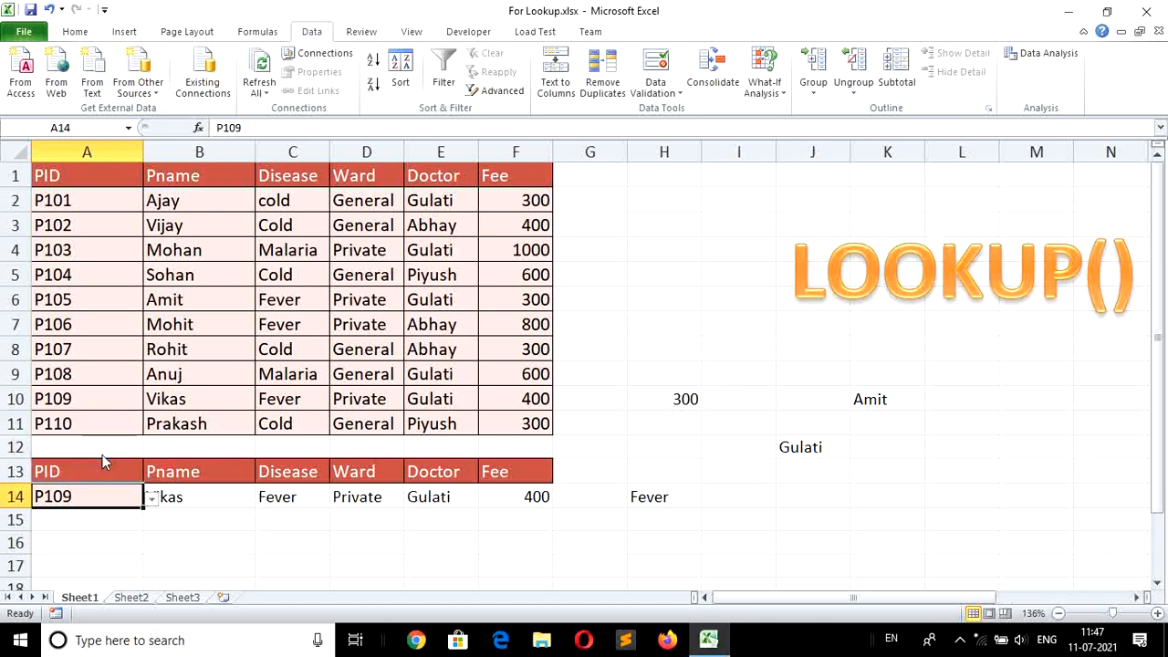
{"action": "left_click", "coordinate": [223, 544]}
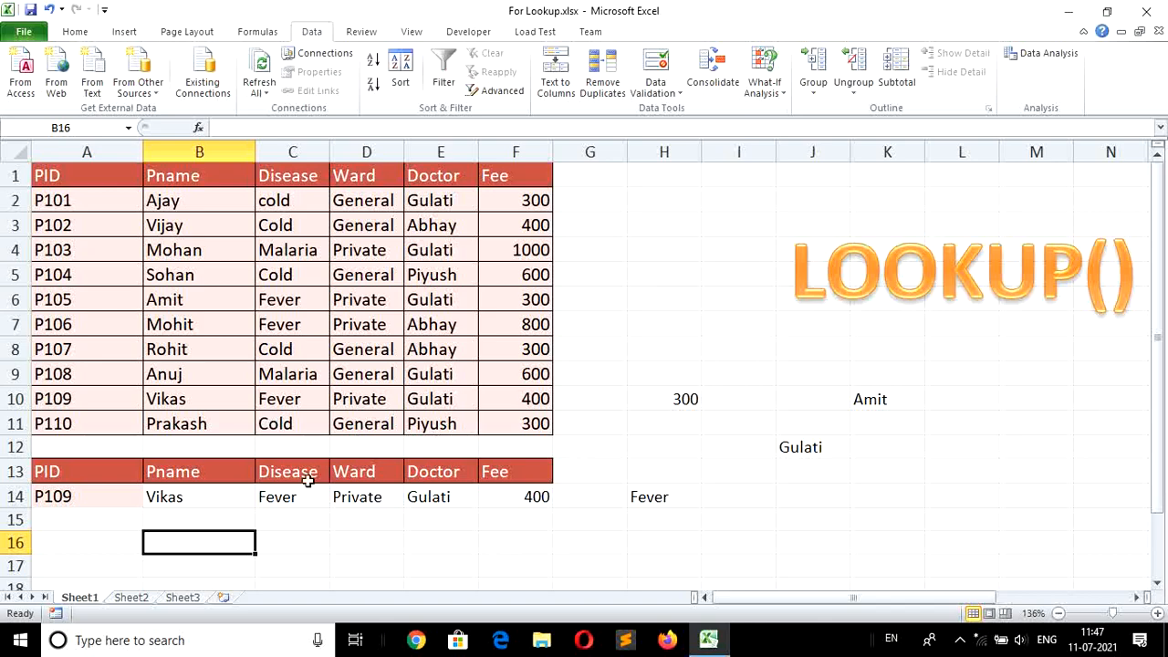
Step: On Sheet2, copy the header row A1:E1 (Year, Income, Tax, Expenses, Saving) to G10
{"action": "left_click", "coordinate": [129, 598]}
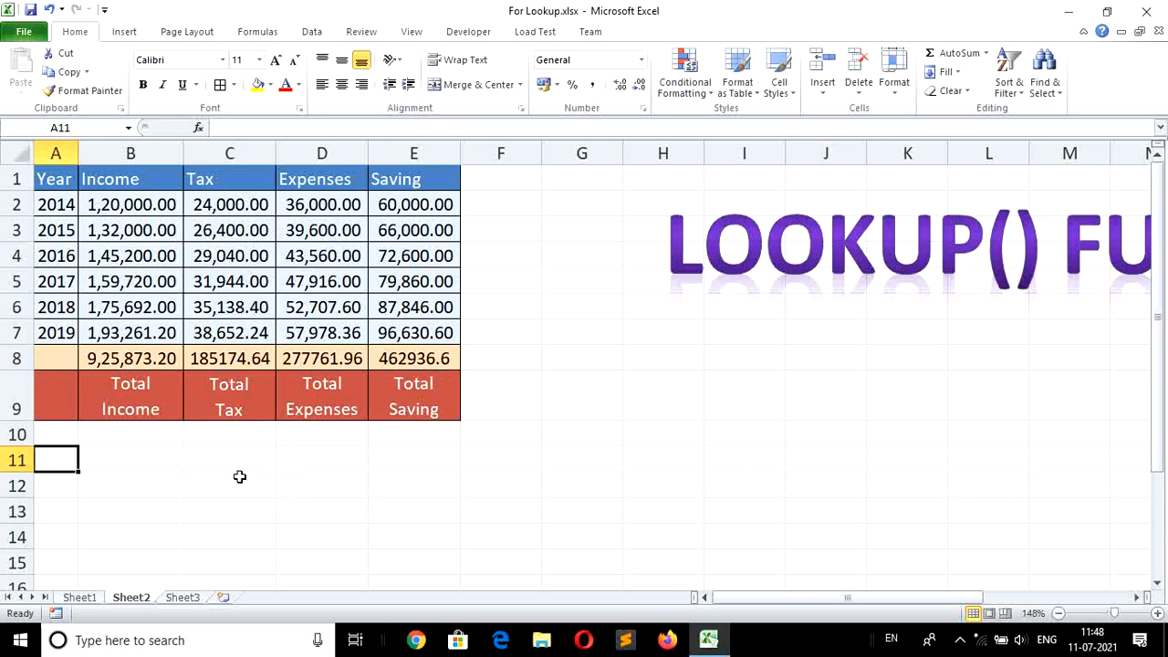
{"action": "left_click", "coordinate": [56, 180]}
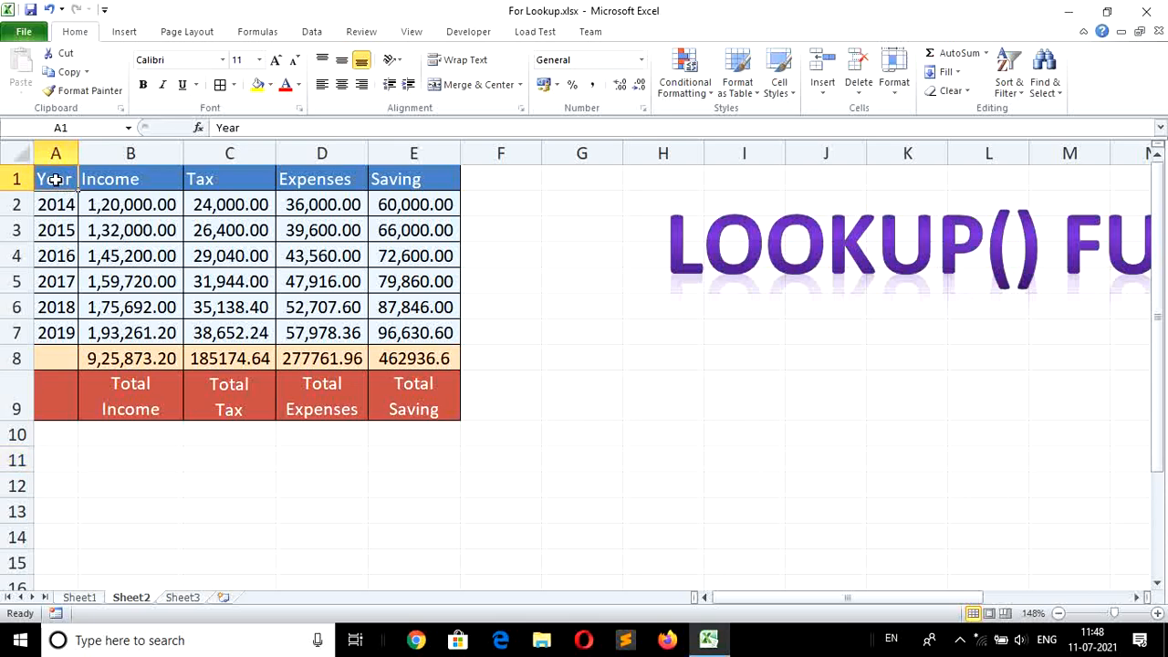
{"action": "key", "text": "shift+Right"}
{"action": "key", "text": "shift+Right"}
{"action": "key", "text": "shift+Right"}
{"action": "key", "text": "shift+Right"}
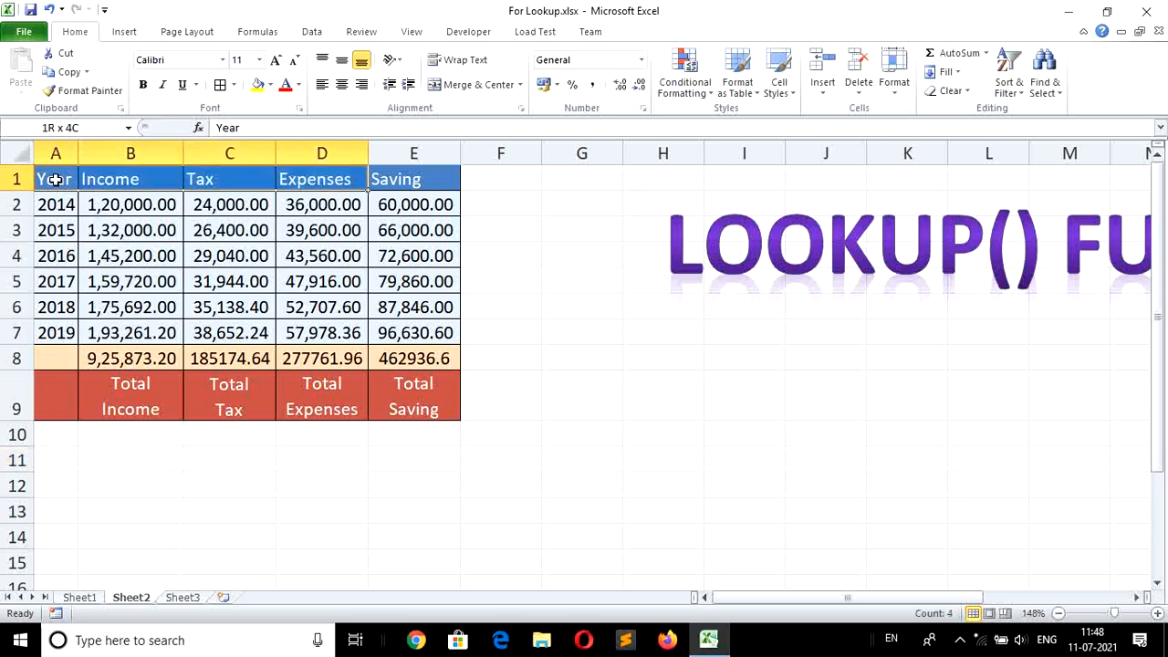
{"action": "key", "text": "ctrl+c"}
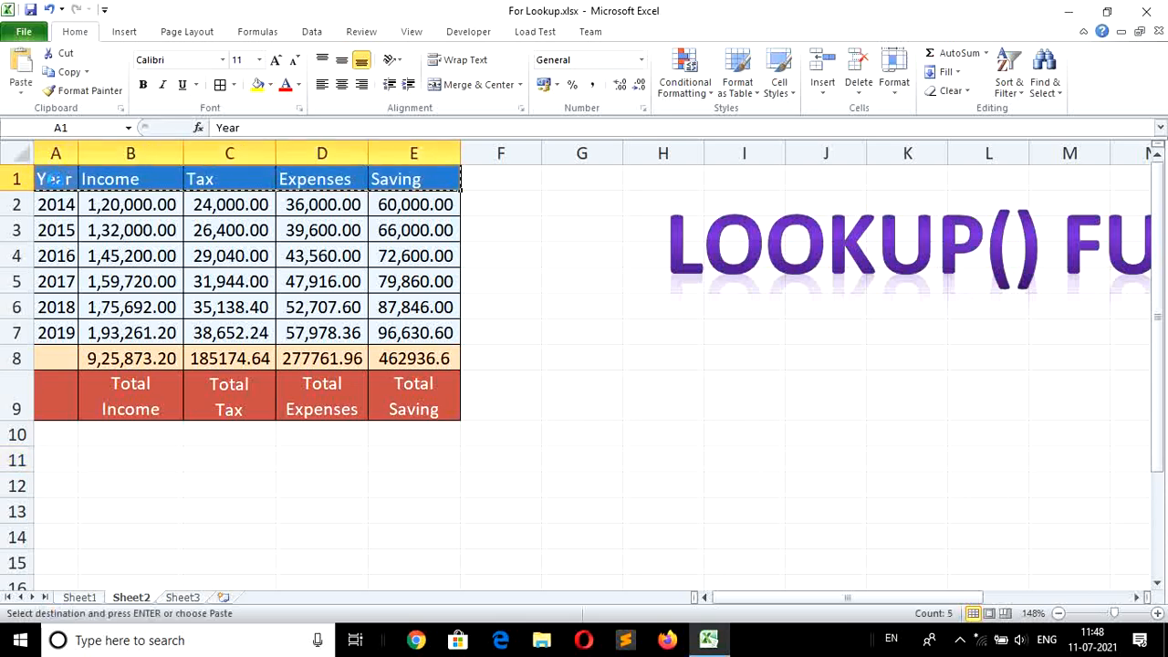
{"action": "left_click", "coordinate": [550, 436]}
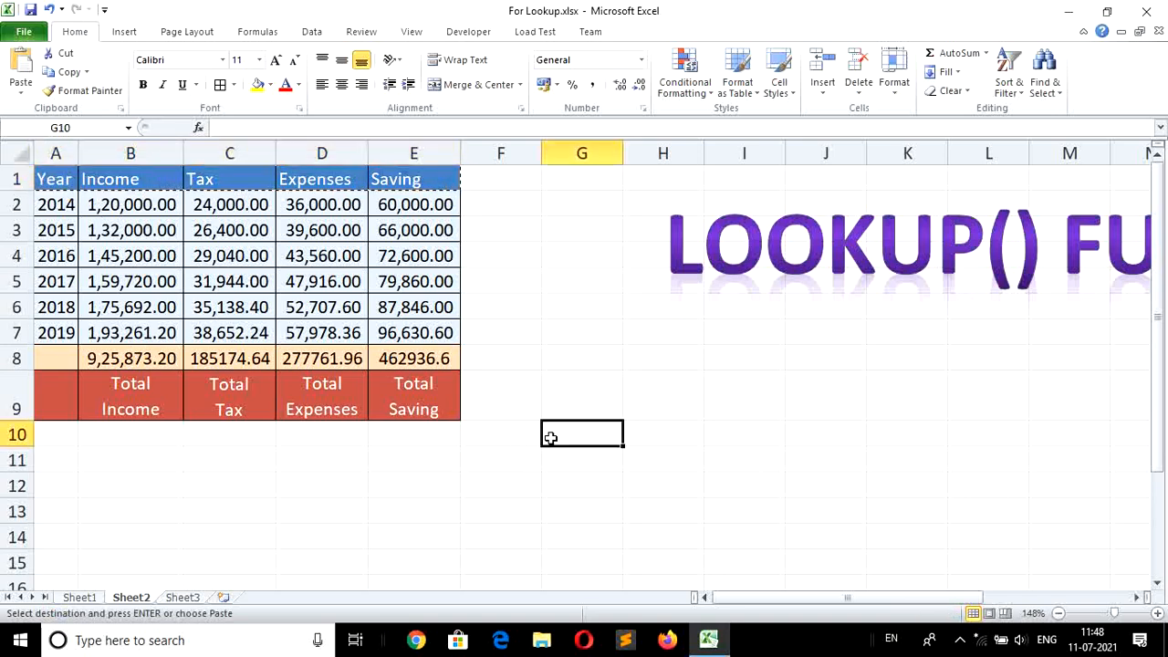
{"action": "key", "text": "ctrl+v"}
Step: Copy the years 2014 to 2019 from A2:A7 under the new table's Year header, starting at G11
{"action": "left_click", "coordinate": [579, 464]}
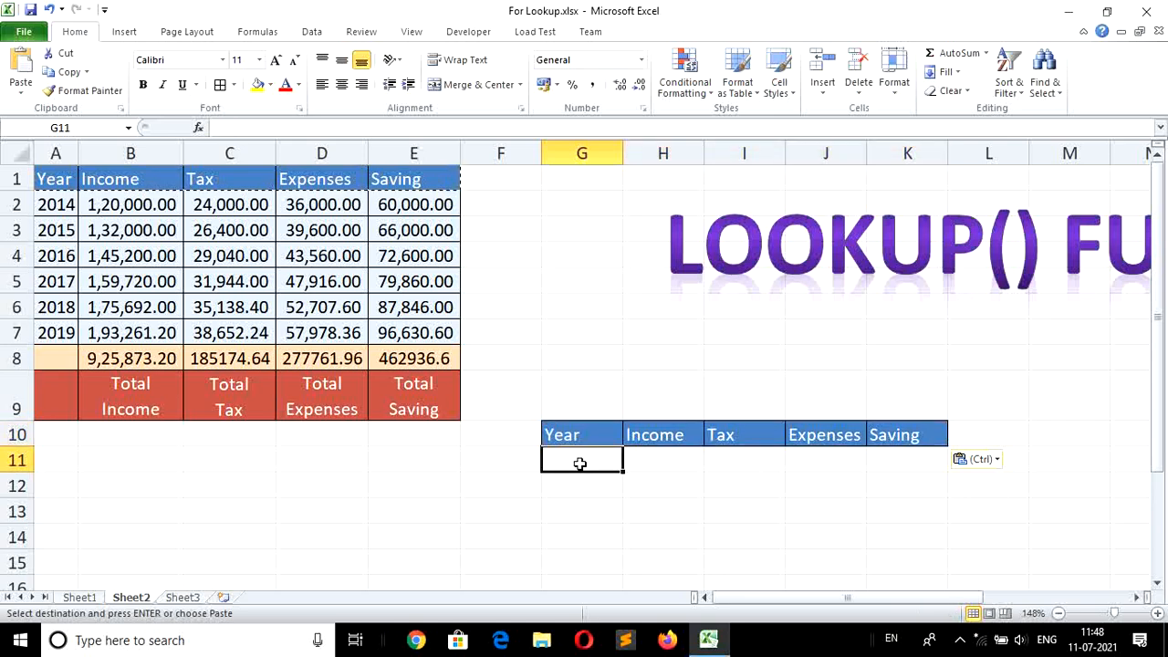
{"action": "left_click", "coordinate": [57, 206]}
{"action": "left_click_drag", "start_coordinate": [56, 206], "coordinate": [57, 333]}
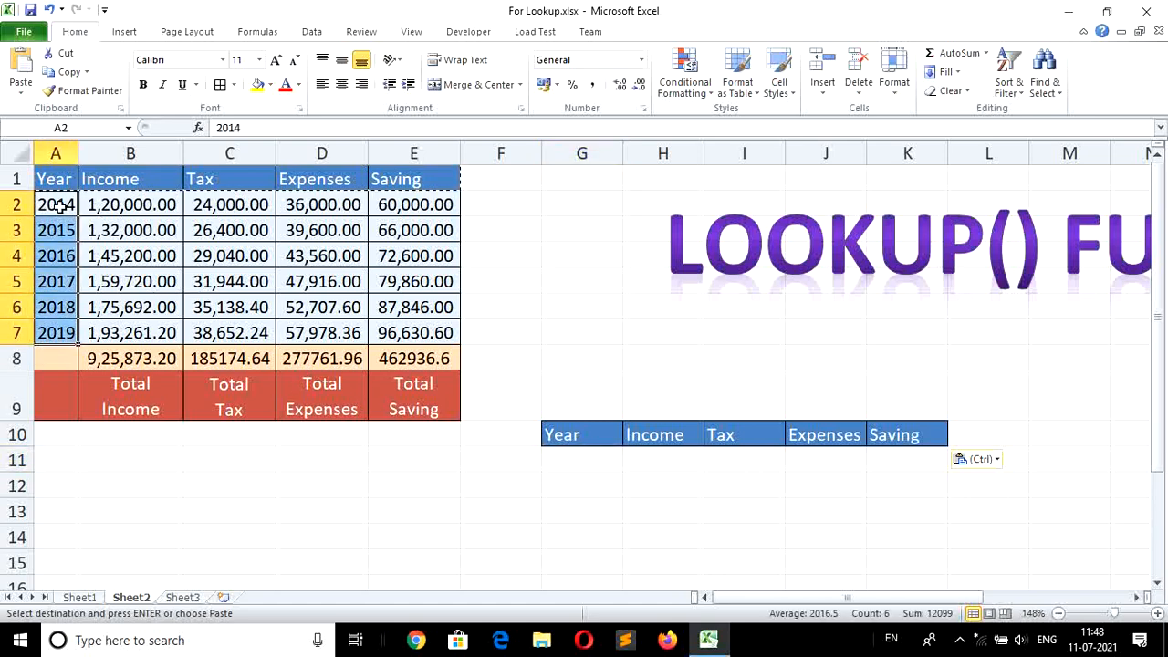
{"action": "key", "text": "ctrl+c"}
{"action": "left_click", "coordinate": [578, 459]}
{"action": "key", "text": "ctrl+v"}
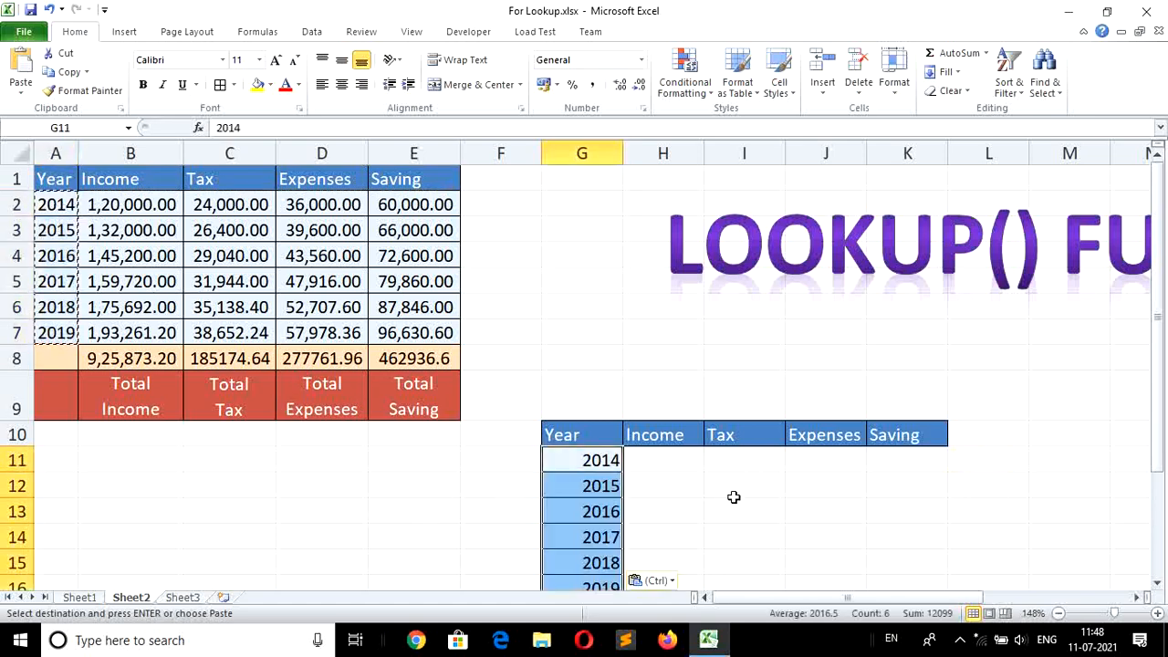
{"action": "left_click", "coordinate": [1159, 585]}
{"action": "left_click", "coordinate": [1159, 585]}
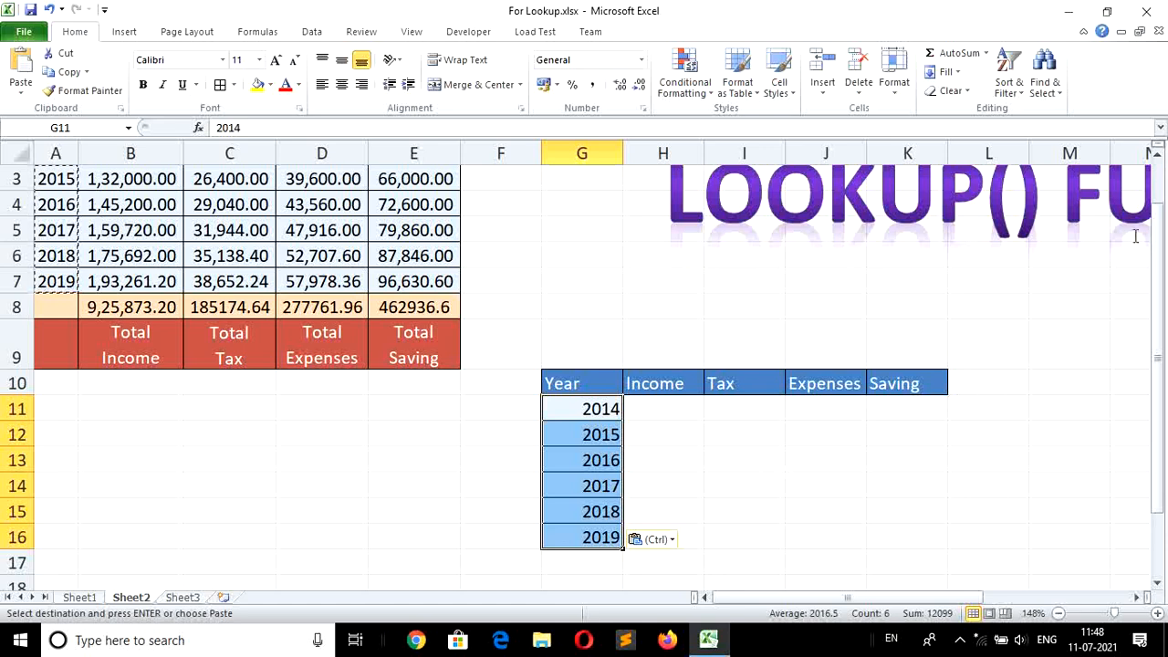
{"action": "left_click_drag", "start_coordinate": [1161, 217], "coordinate": [1158, 171]}
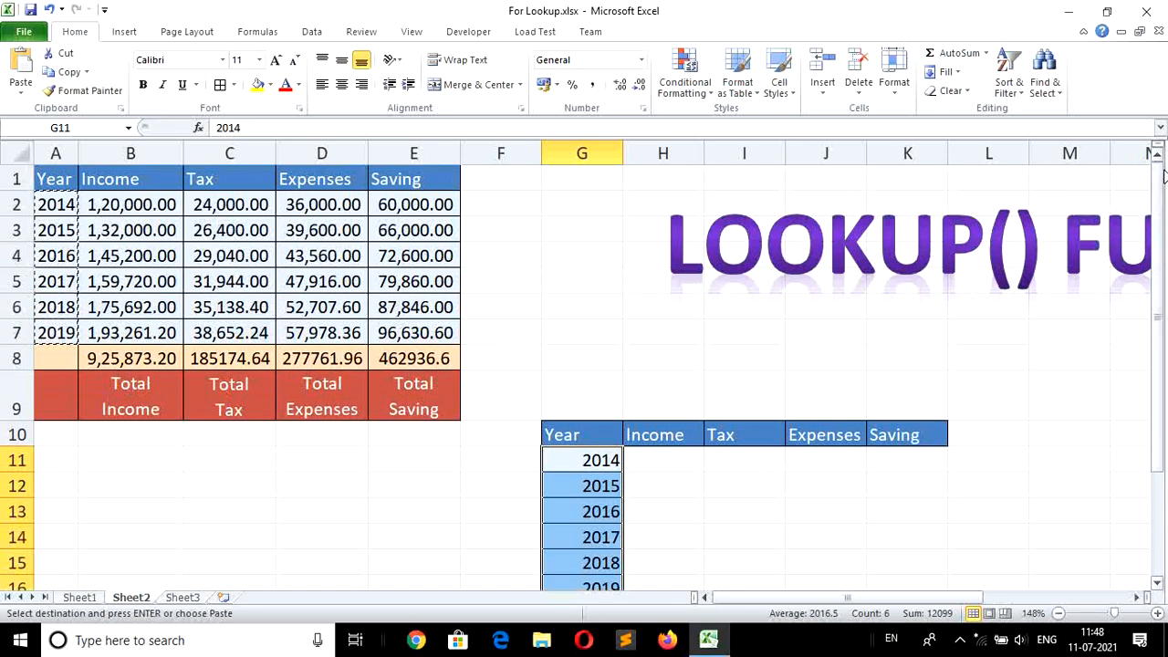
Step: Begin a LOOKUP formula in H11 with G11 as the lookup value and absolute range $A$2:$A$7 as the lookup vector
{"action": "left_click", "coordinate": [666, 464]}
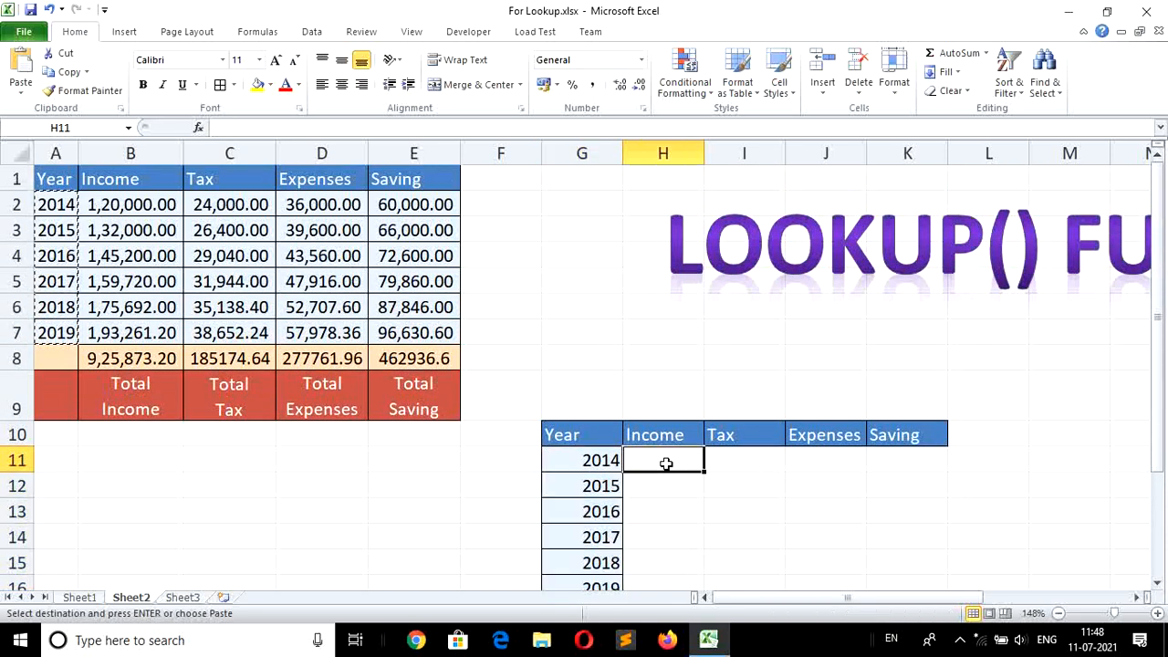
{"action": "type", "text": "="}
{"action": "type", "text": "l"}
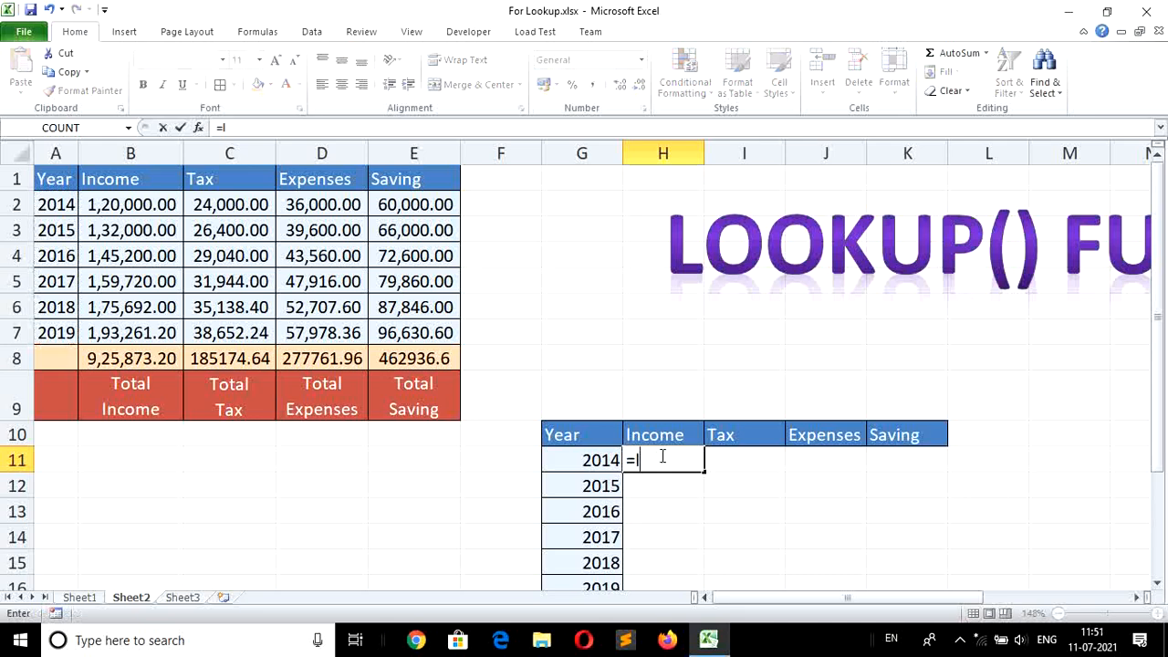
{"action": "type", "text": "ooku"}
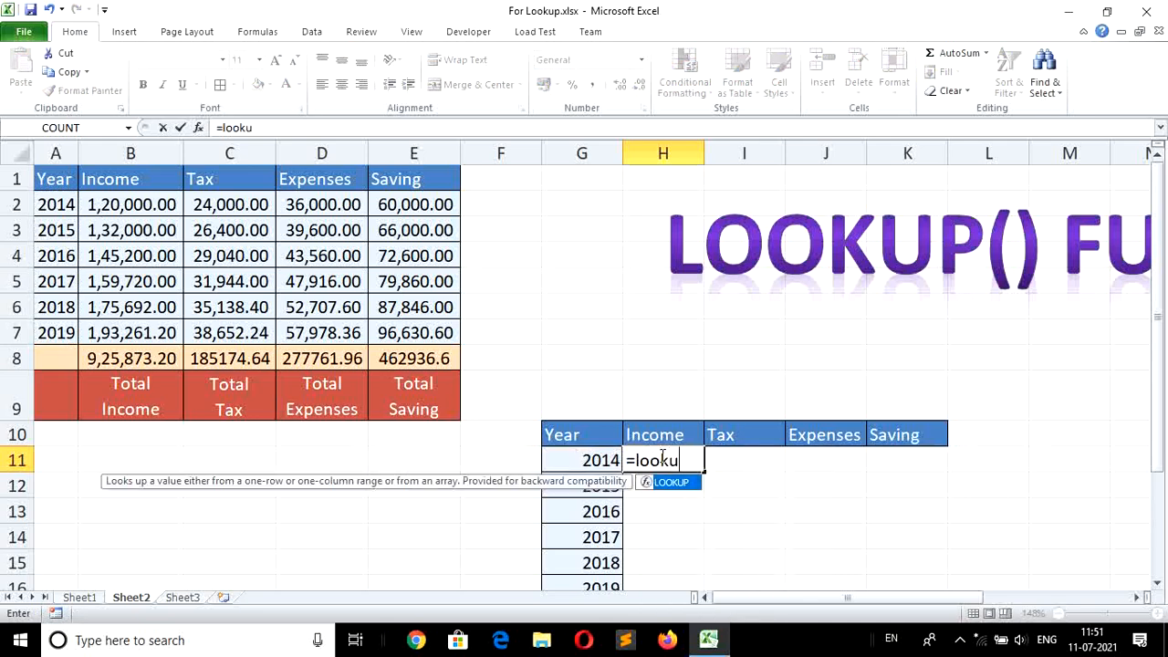
{"action": "type", "text": "p("}
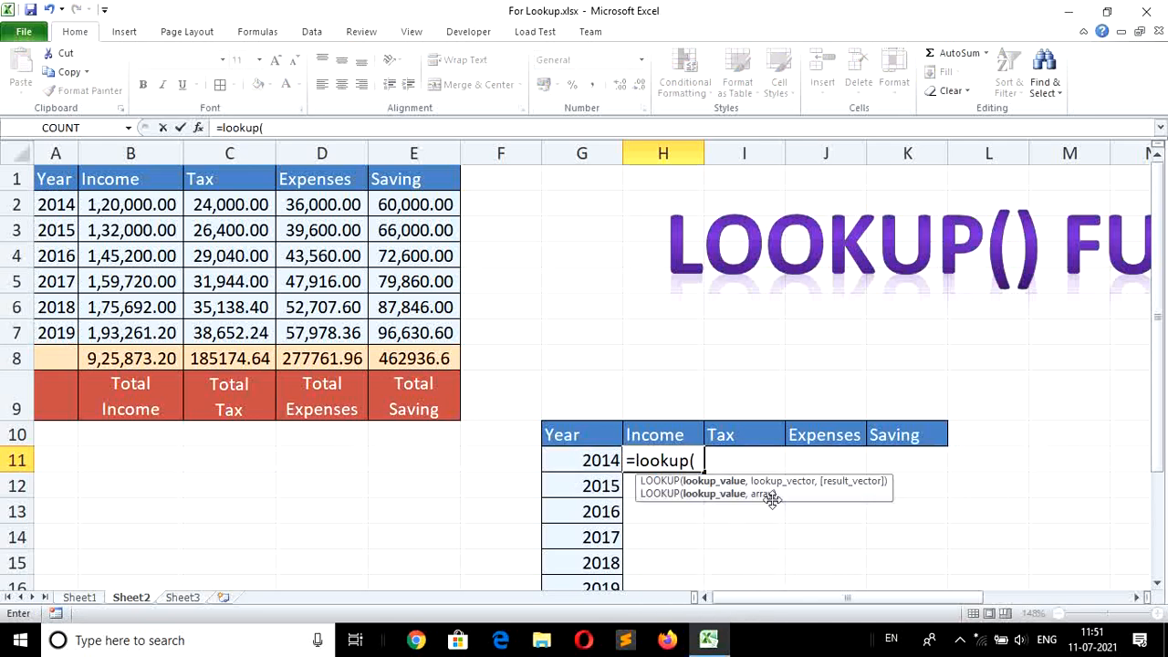
{"action": "left_click", "coordinate": [583, 461]}
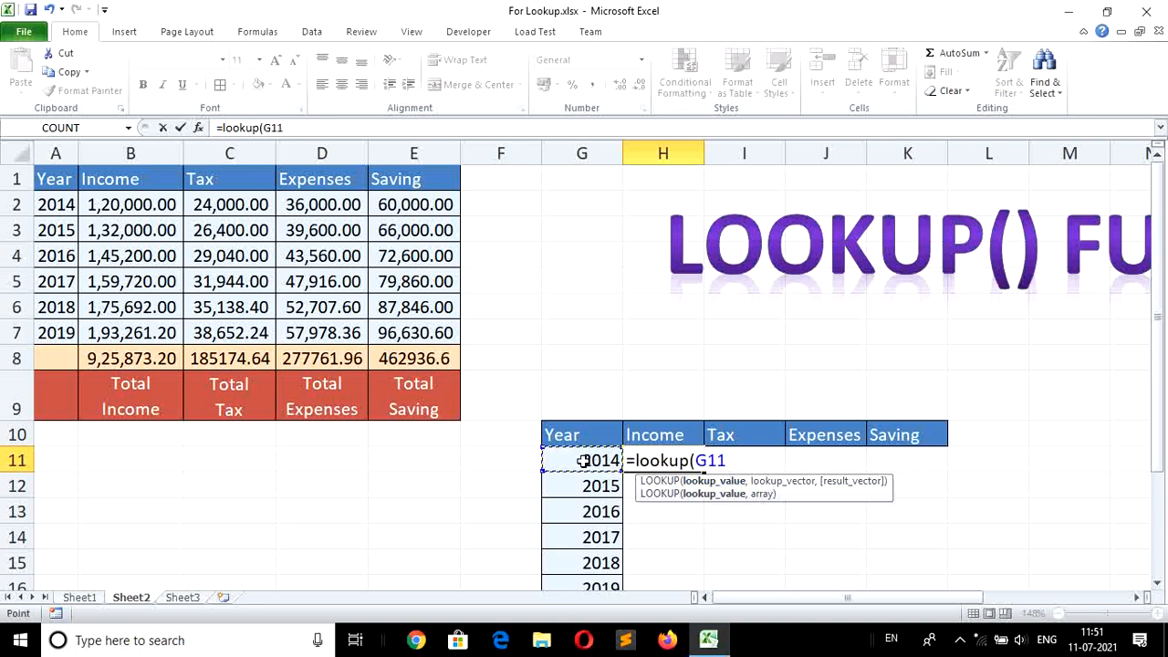
{"action": "type", "text": ","}
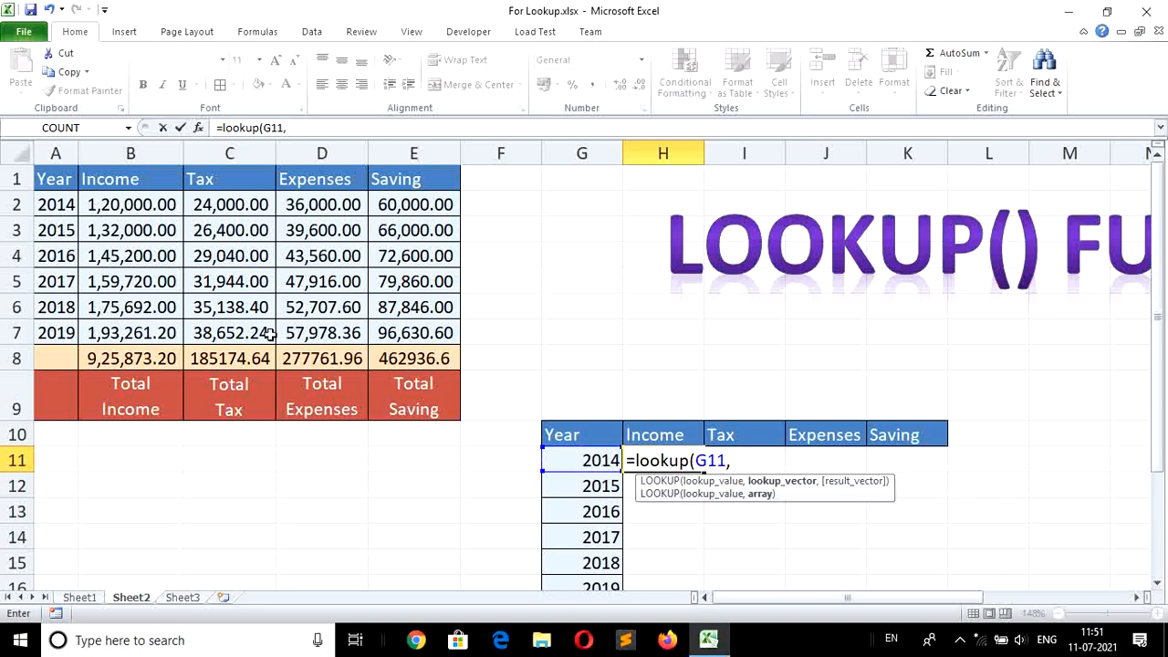
{"action": "left_click", "coordinate": [57, 204]}
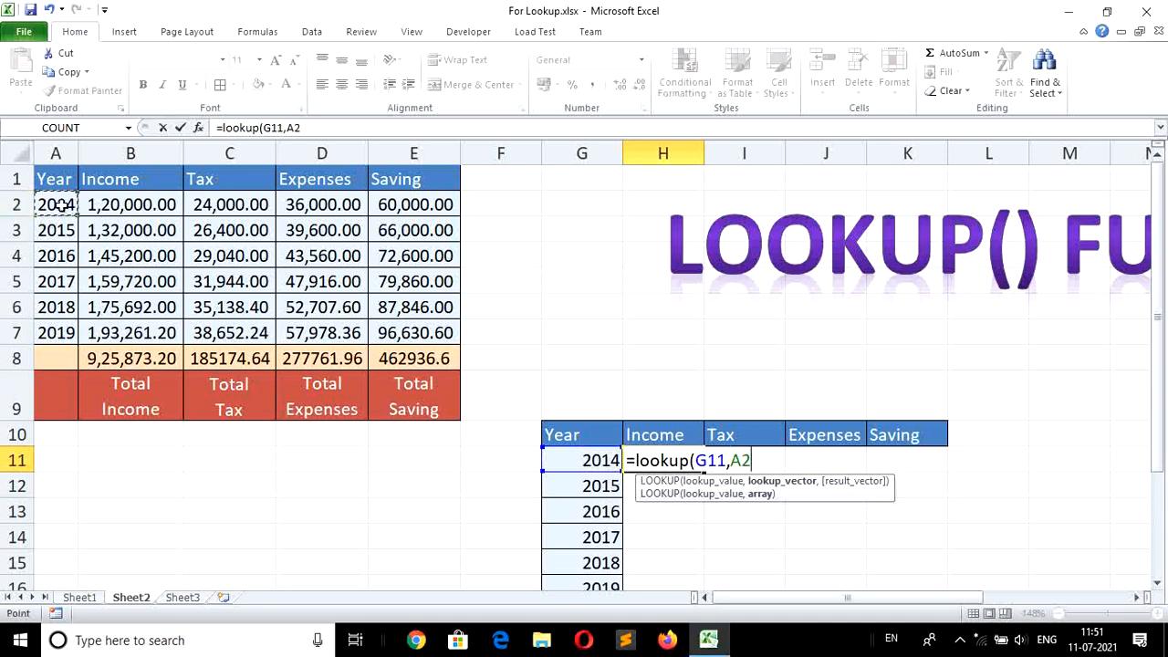
{"action": "left_click_drag", "start_coordinate": [57, 205], "coordinate": [57, 334]}
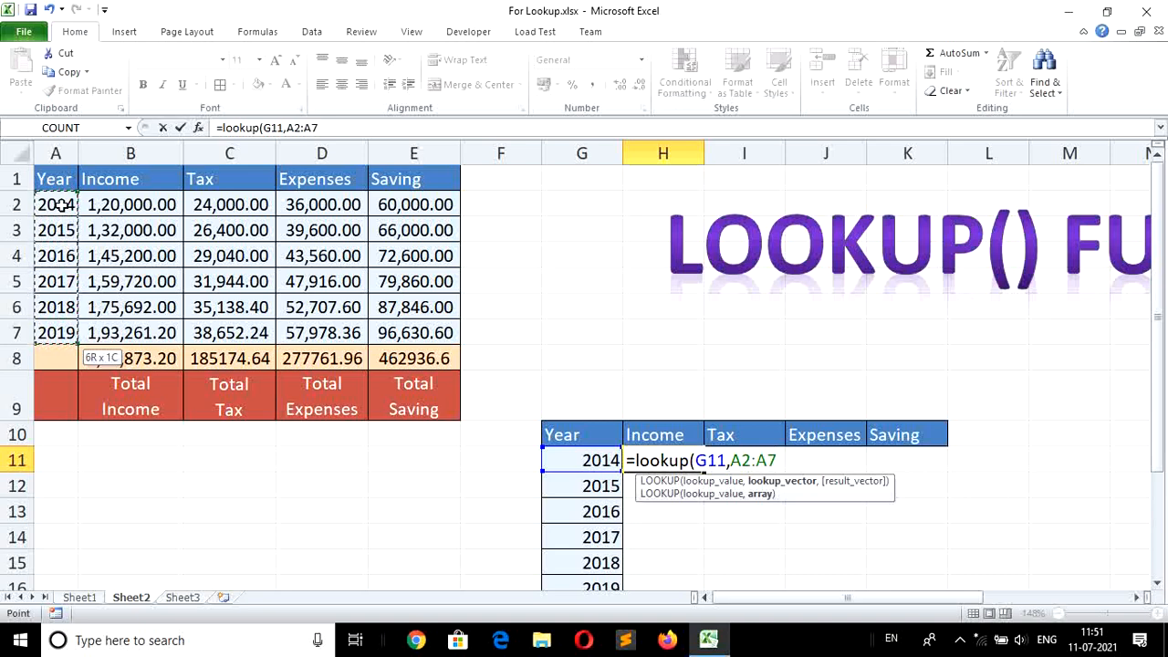
{"action": "key", "text": "F4"}
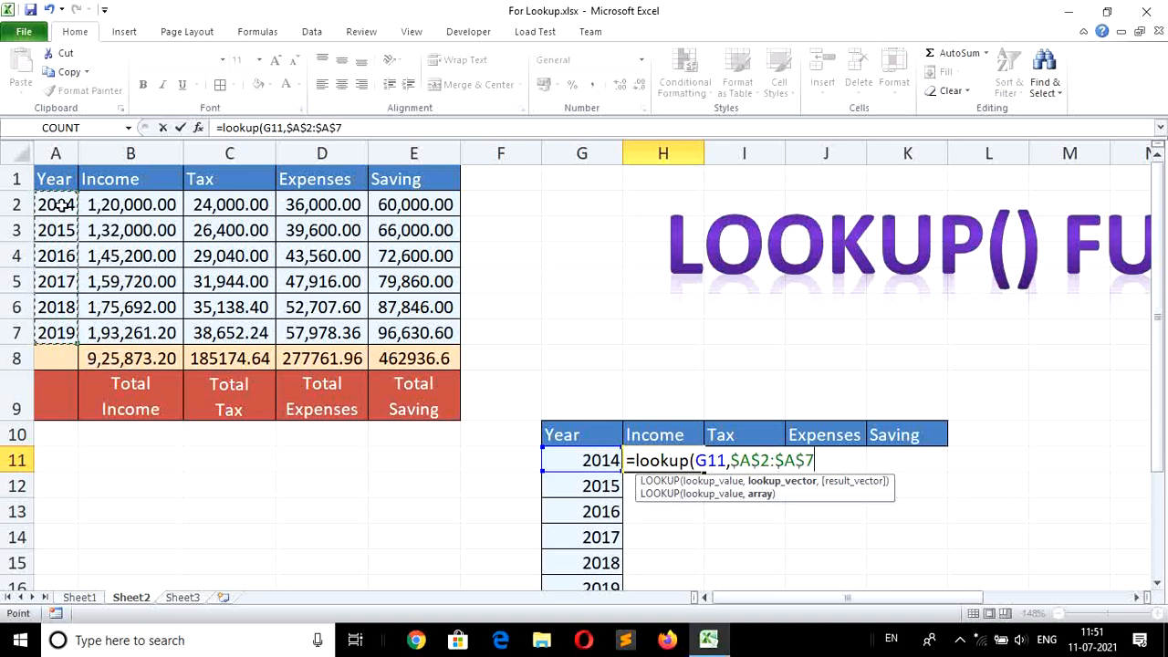
{"action": "type", "text": ","}
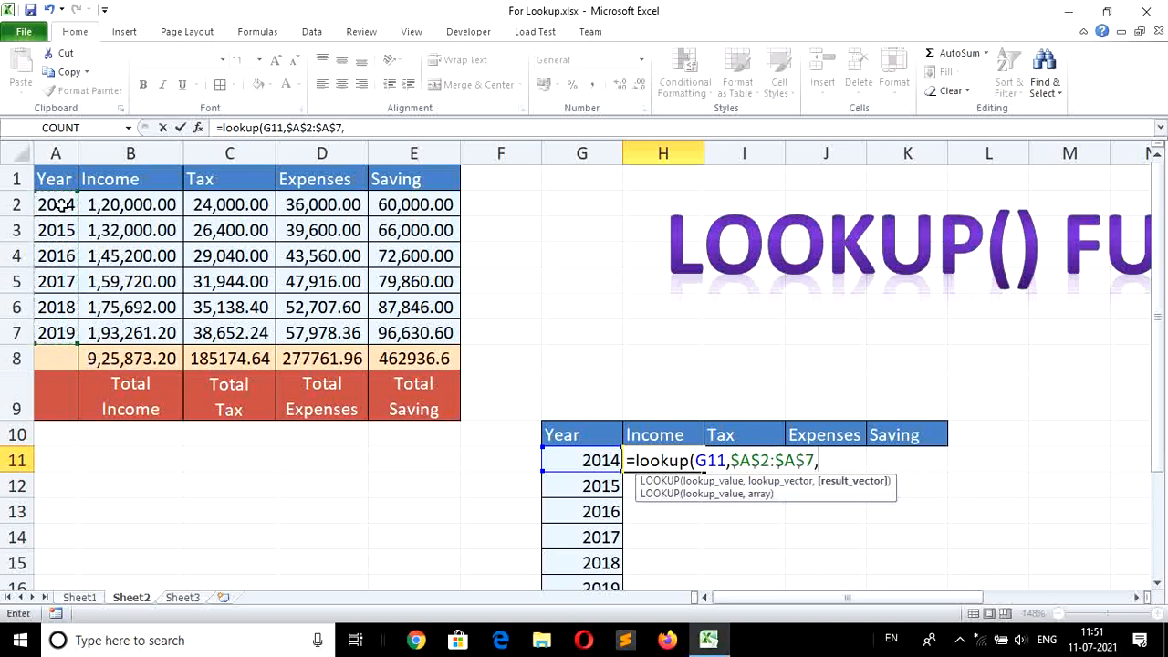
Step: Complete the H11 formula with the absolute Income range $B$2:$B$7 as the result vector and enter it
{"action": "left_click", "coordinate": [146, 204]}
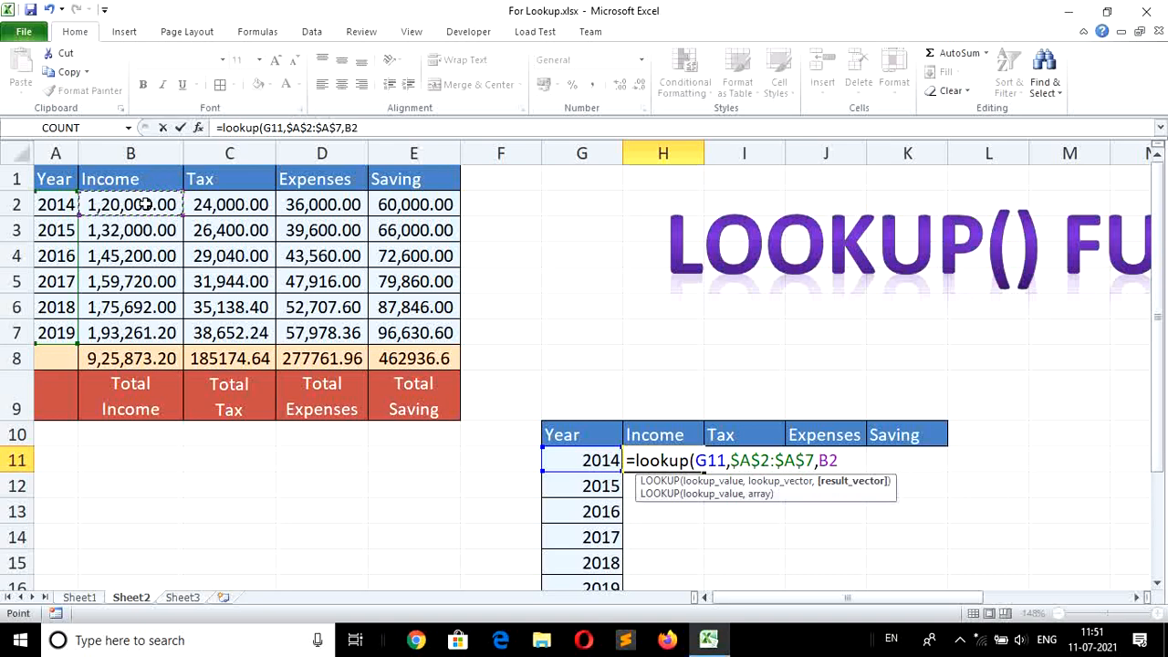
{"action": "key", "text": "shift+Down"}
{"action": "key", "text": "shift+Down"}
{"action": "key", "text": "shift+Down"}
{"action": "key", "text": "shift+Down"}
{"action": "key", "text": "shift+Down"}
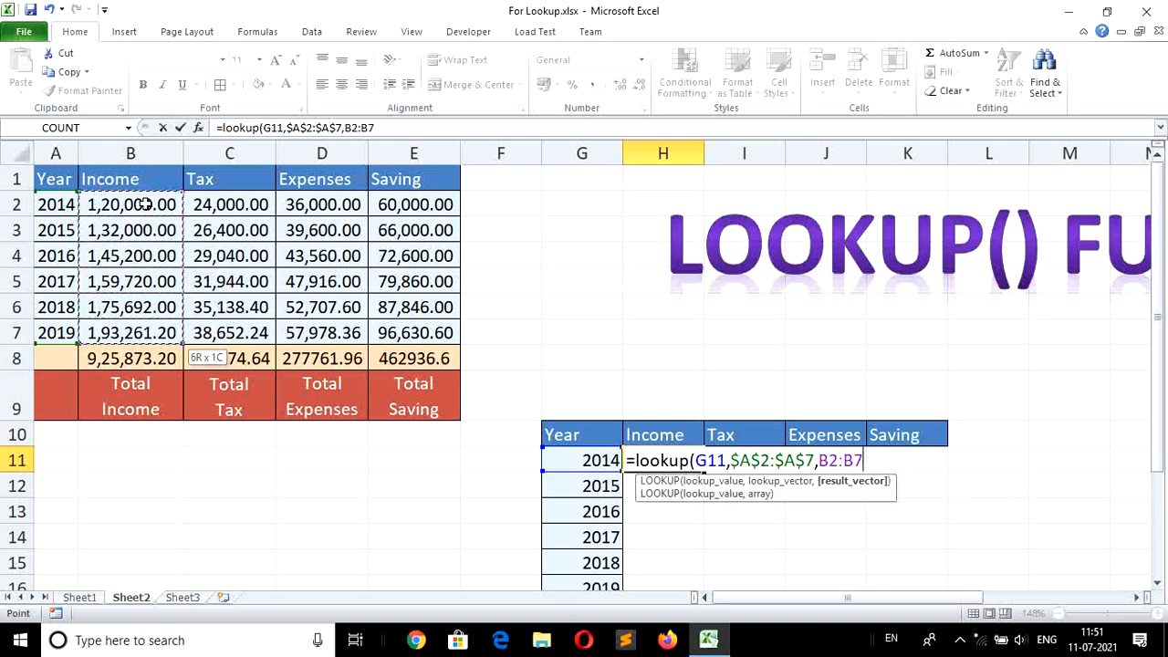
{"action": "key", "text": "F4"}
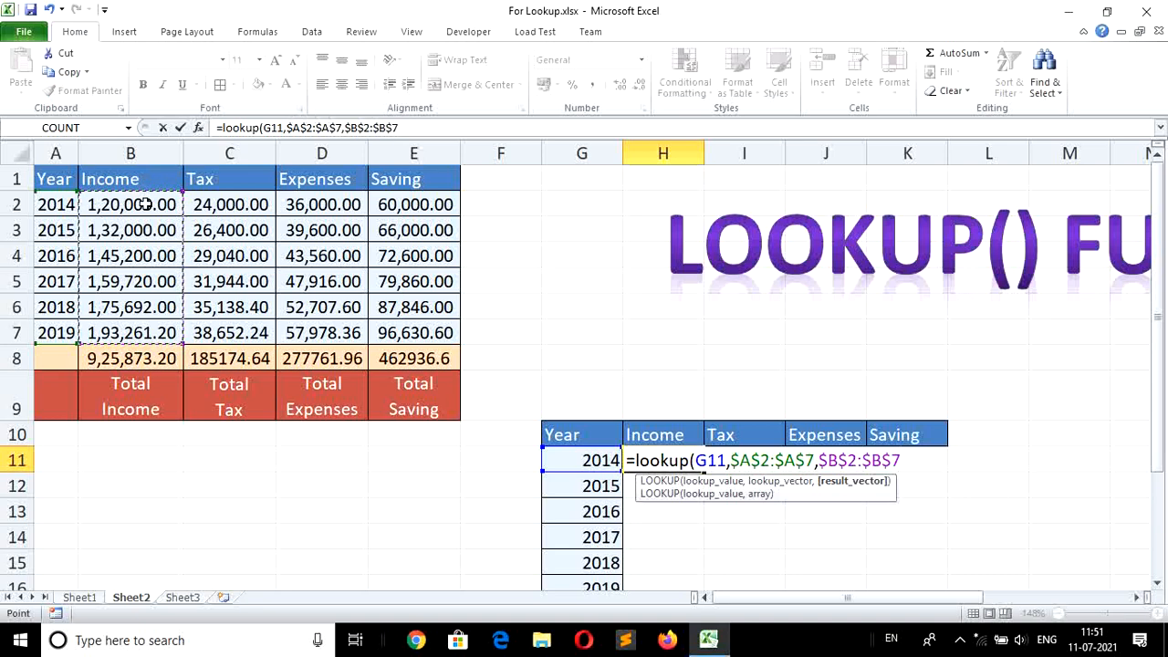
{"action": "key", "text": "Return"}
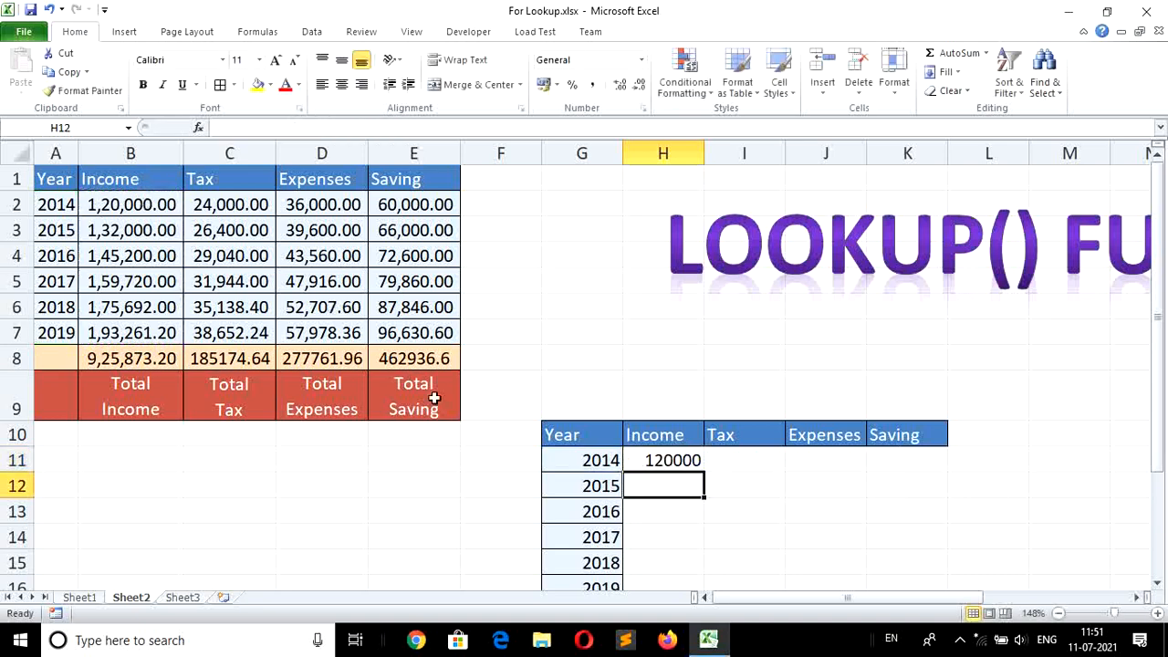
Step: Fill the Income LOOKUP formula from H11 down to H16
{"action": "left_click", "coordinate": [684, 461]}
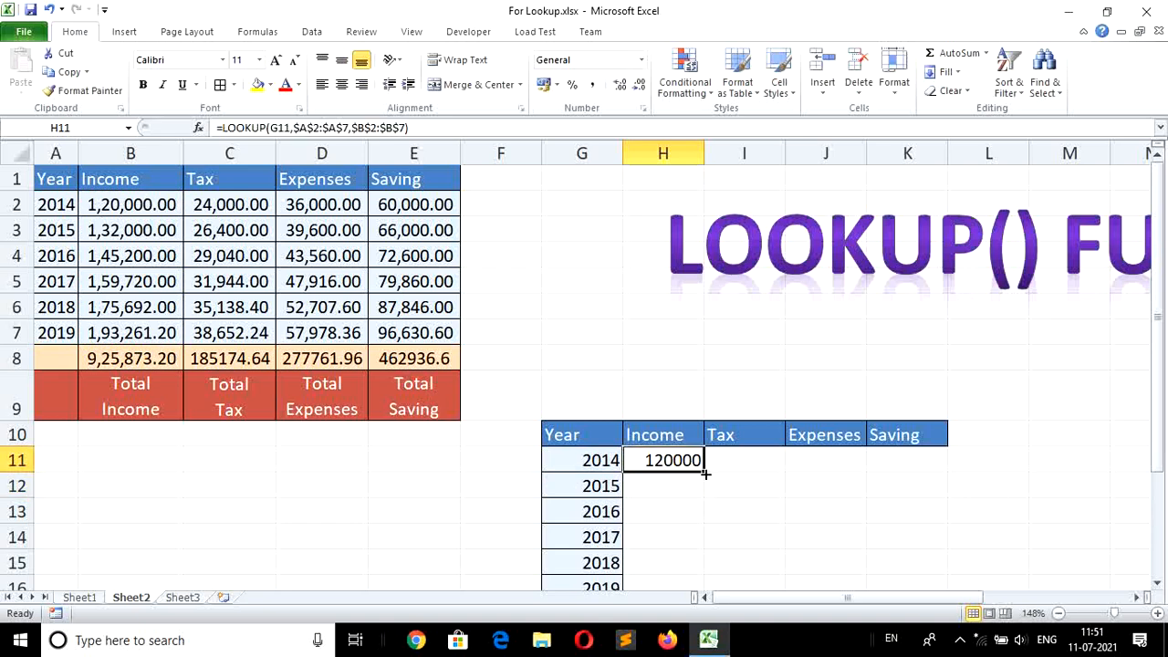
{"action": "left_click_drag", "start_coordinate": [705, 474], "coordinate": [708, 597]}
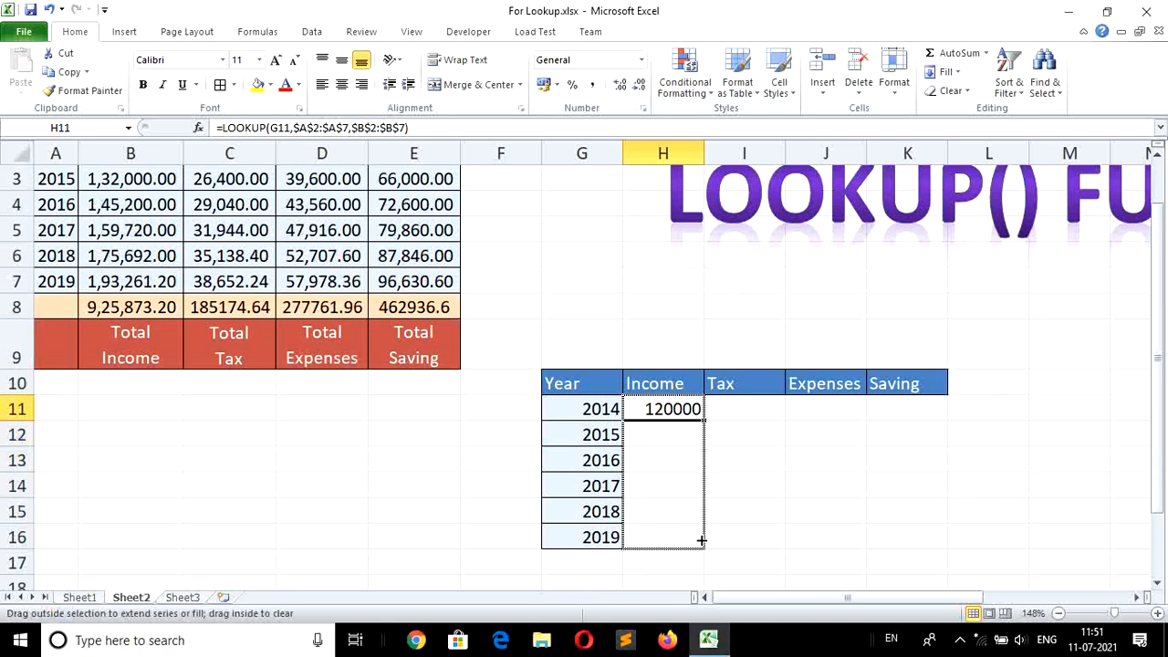
{"action": "left_click_drag", "start_coordinate": [702, 540], "coordinate": [702, 541]}
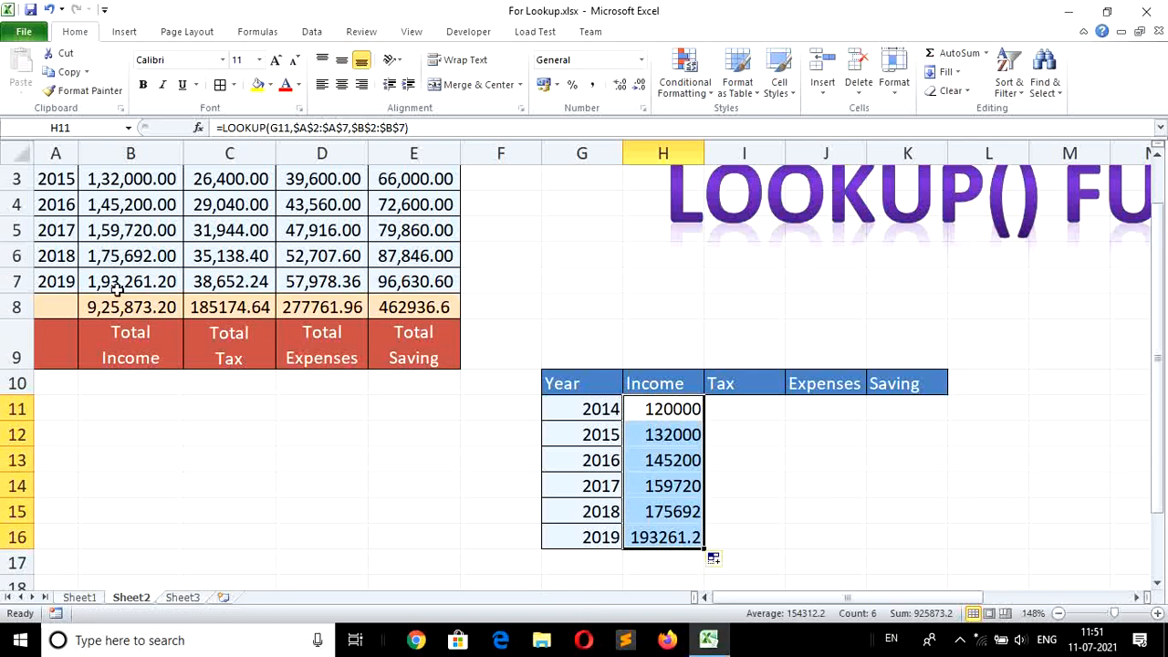
{"action": "left_click_drag", "start_coordinate": [1162, 390], "coordinate": [1161, 361]}
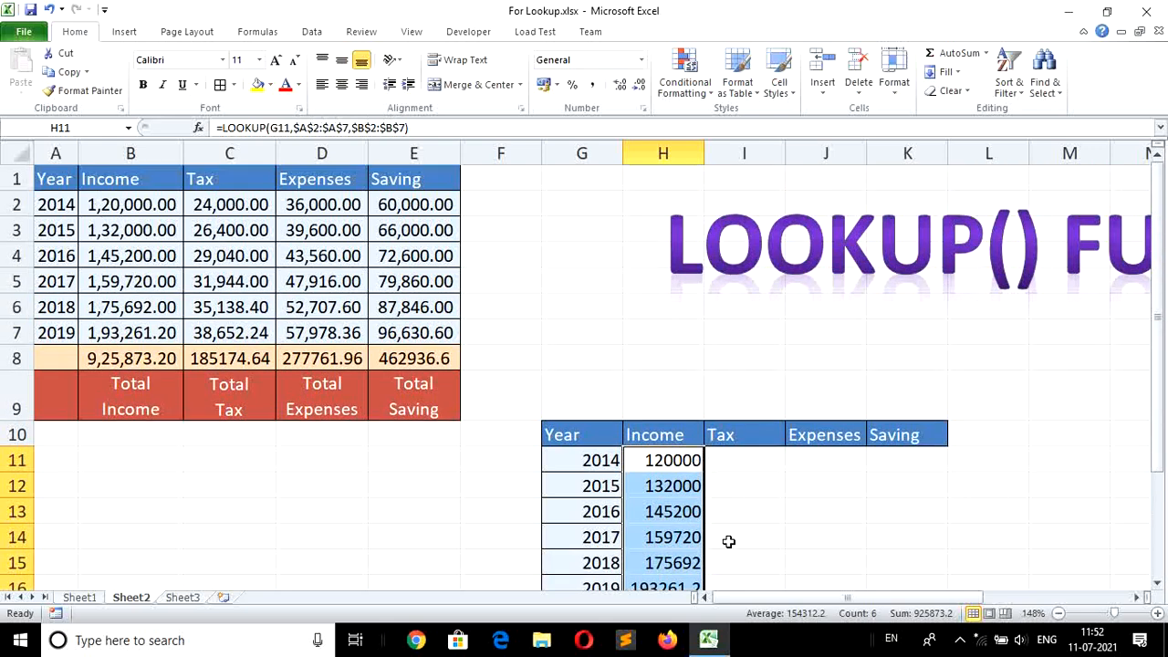
Step: Try to fill the Income formulas across into the Tax column, and undo the fills back to the single formula in H11
{"action": "left_click", "coordinate": [1158, 585]}
{"action": "left_click", "coordinate": [1158, 585]}
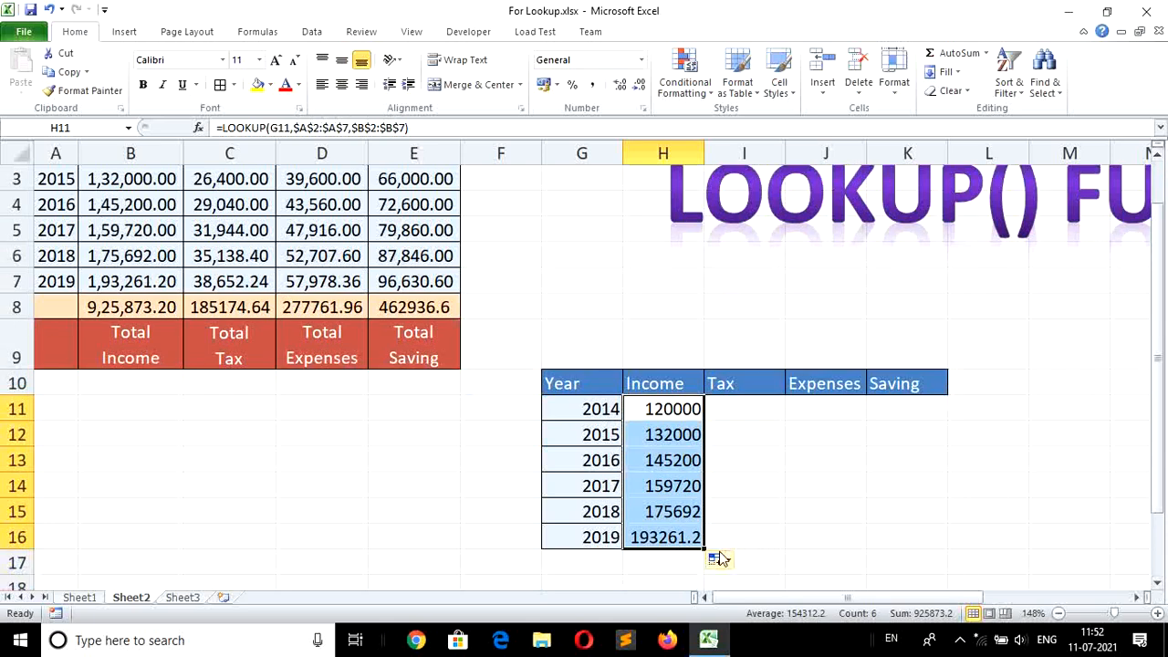
{"action": "left_click_drag", "start_coordinate": [703, 546], "coordinate": [756, 550]}
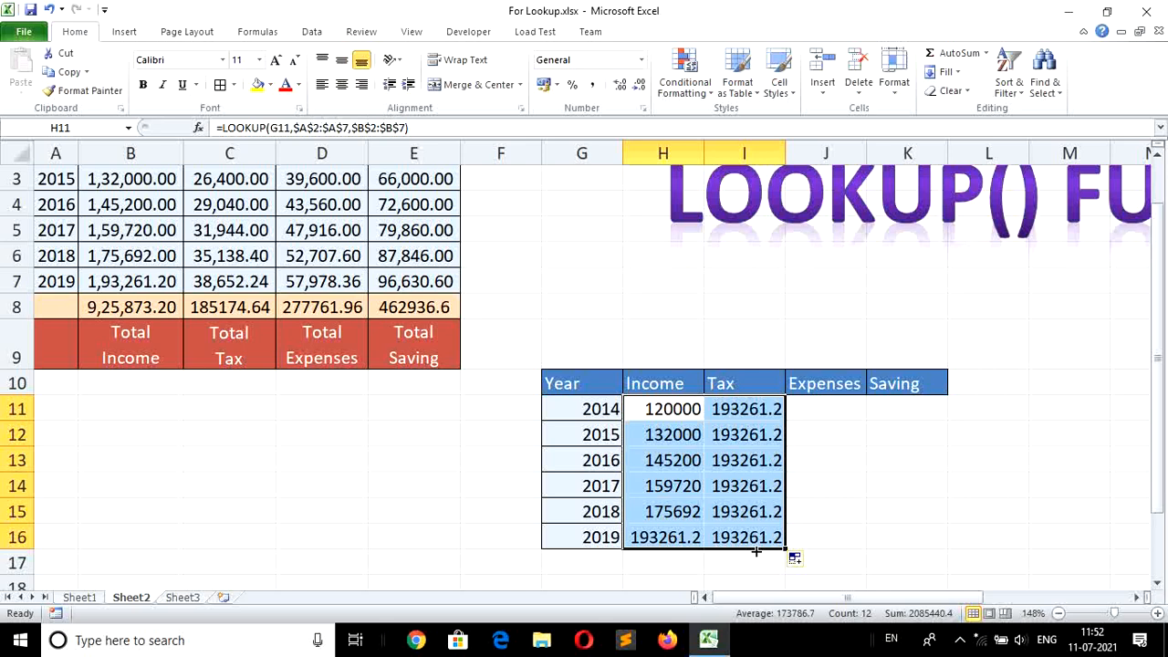
{"action": "key", "text": "ctrl+z"}
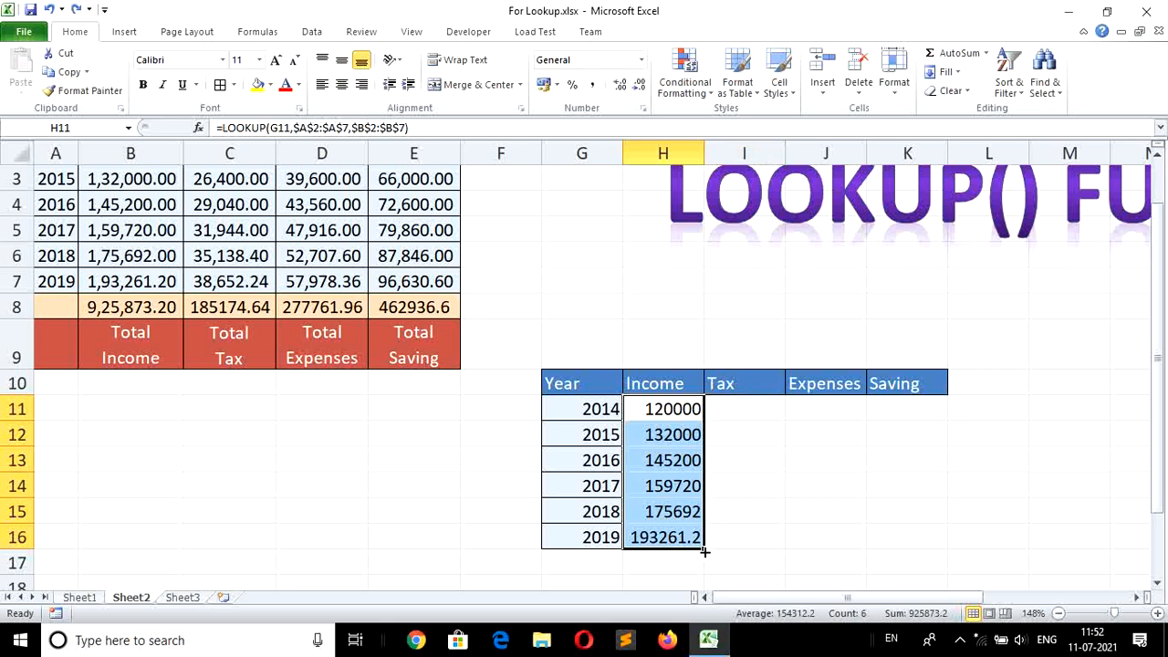
{"action": "left_click_drag", "start_coordinate": [704, 551], "coordinate": [757, 553]}
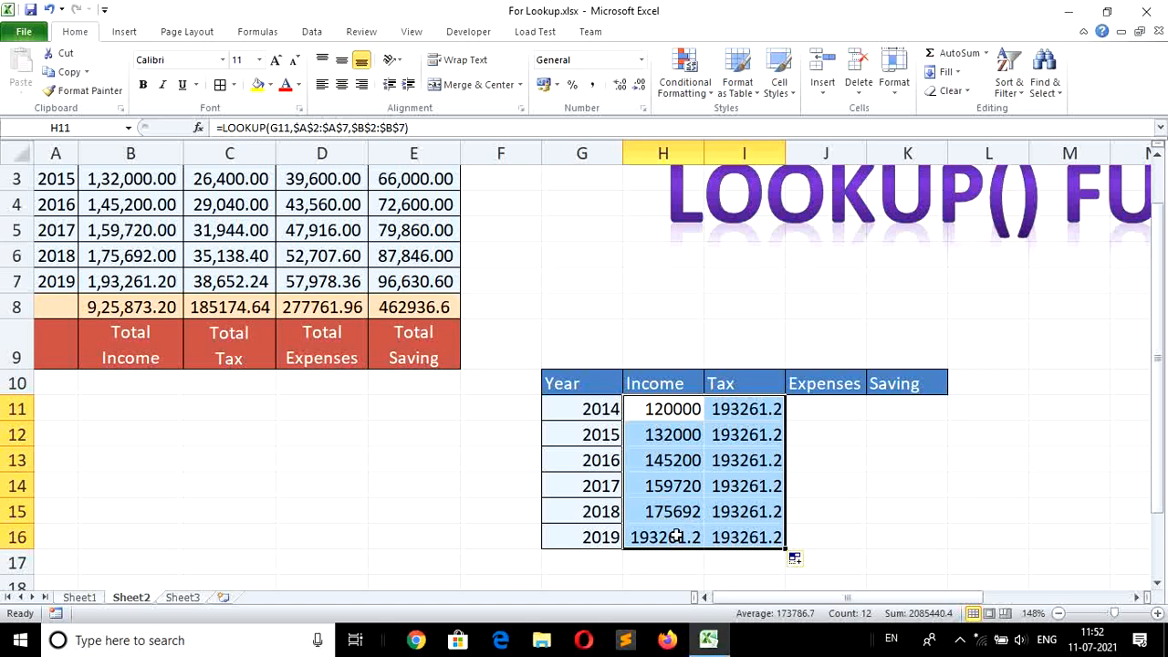
{"action": "key", "text": "ctrl+z"}
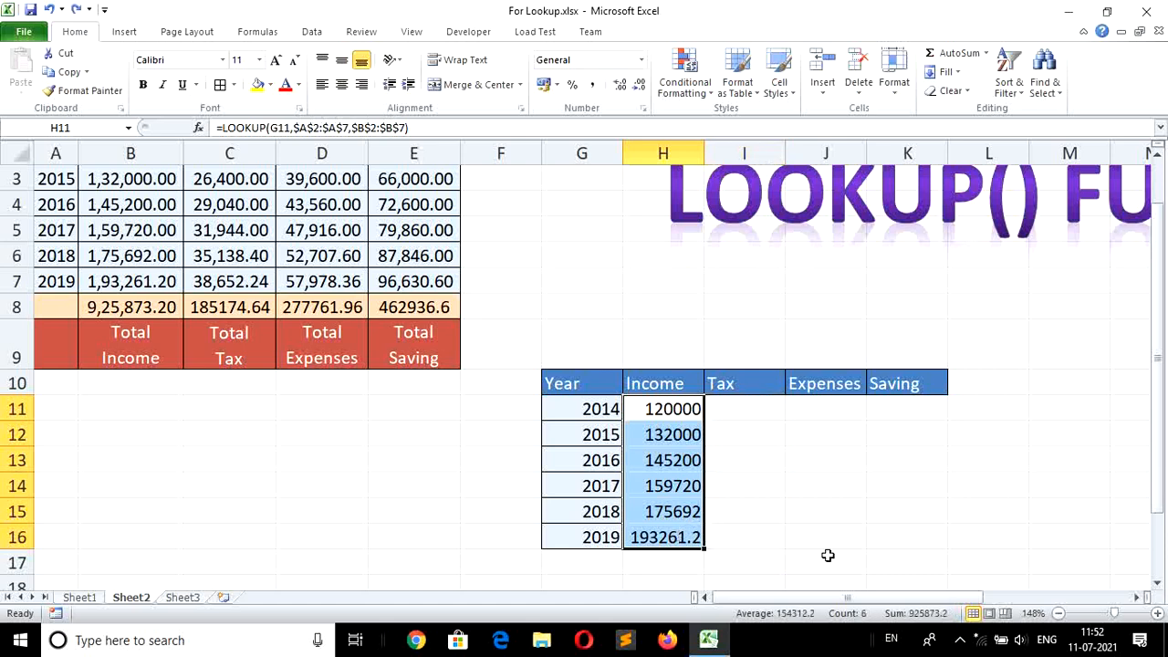
{"action": "left_click_drag", "start_coordinate": [1159, 445], "coordinate": [1161, 393]}
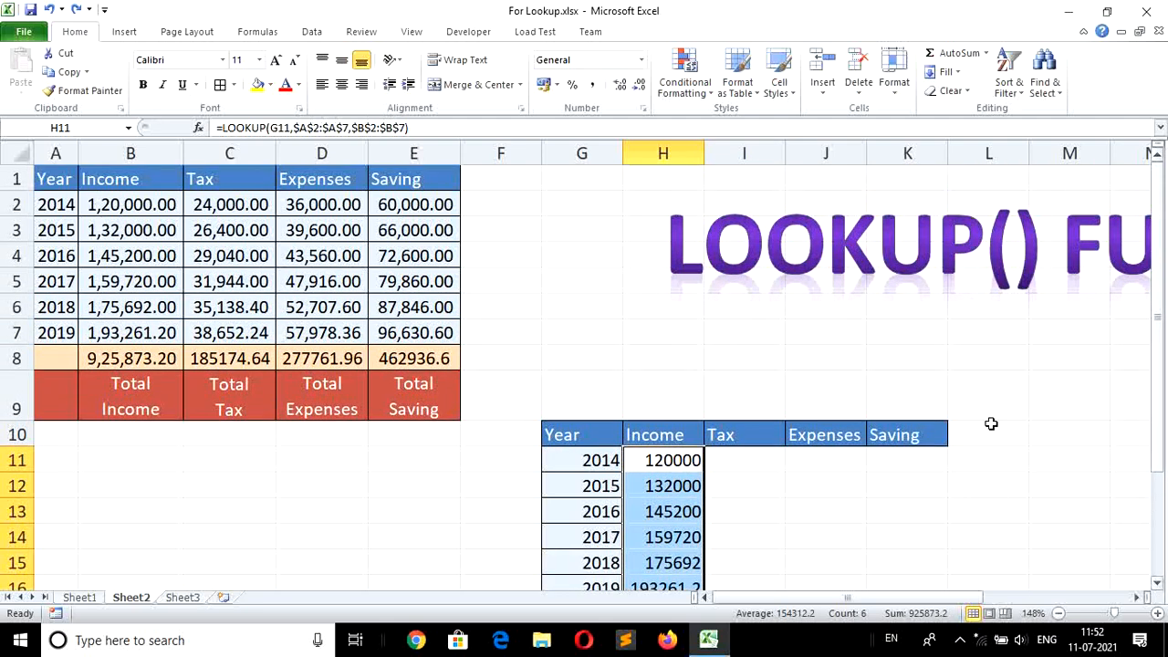
{"action": "key", "text": "ctrl+z"}
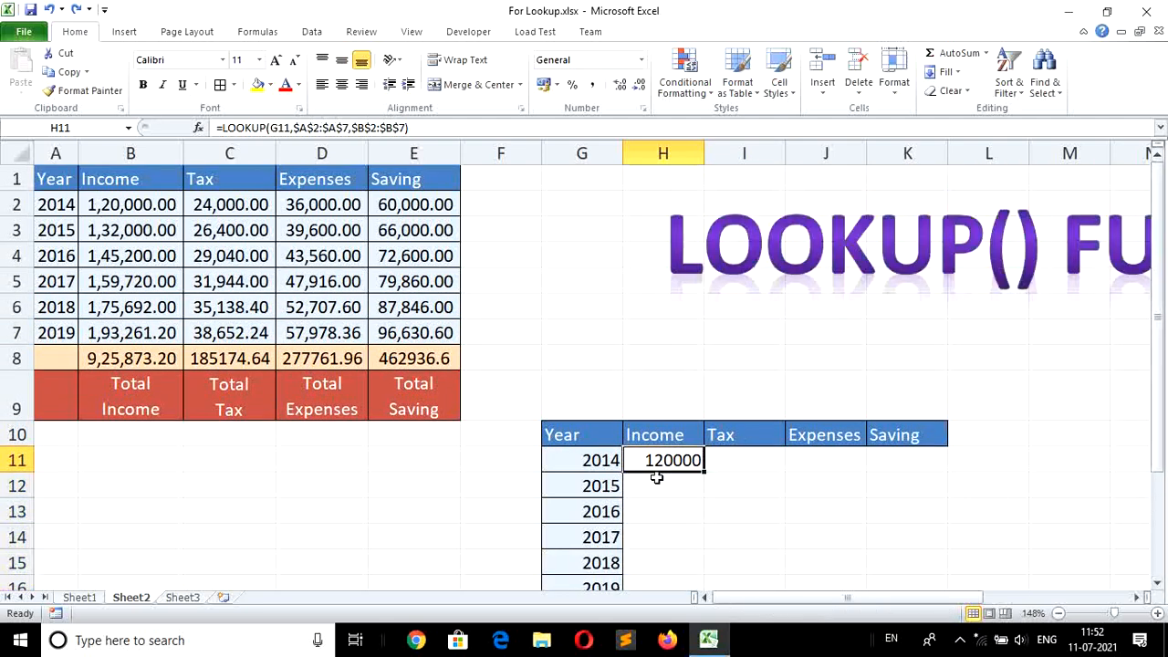
Step: Clear H11 and begin a new LOOKUP formula there with the column-locked reference $G11 as the lookup value
{"action": "key", "text": "Delete"}
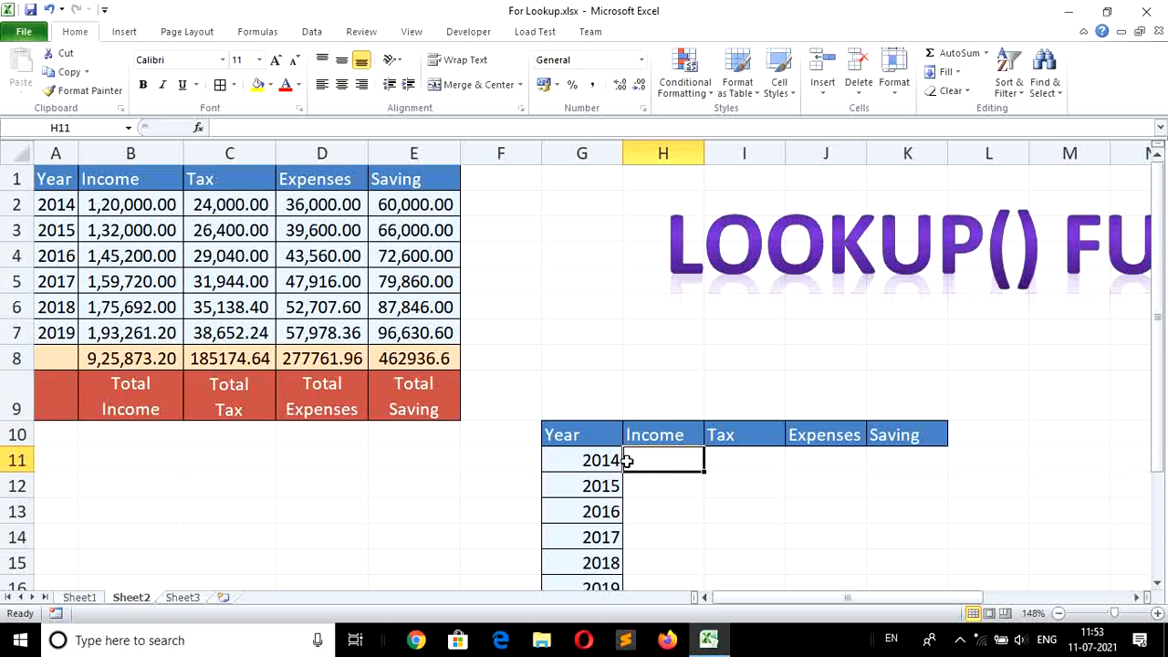
{"action": "left_click", "coordinate": [593, 462]}
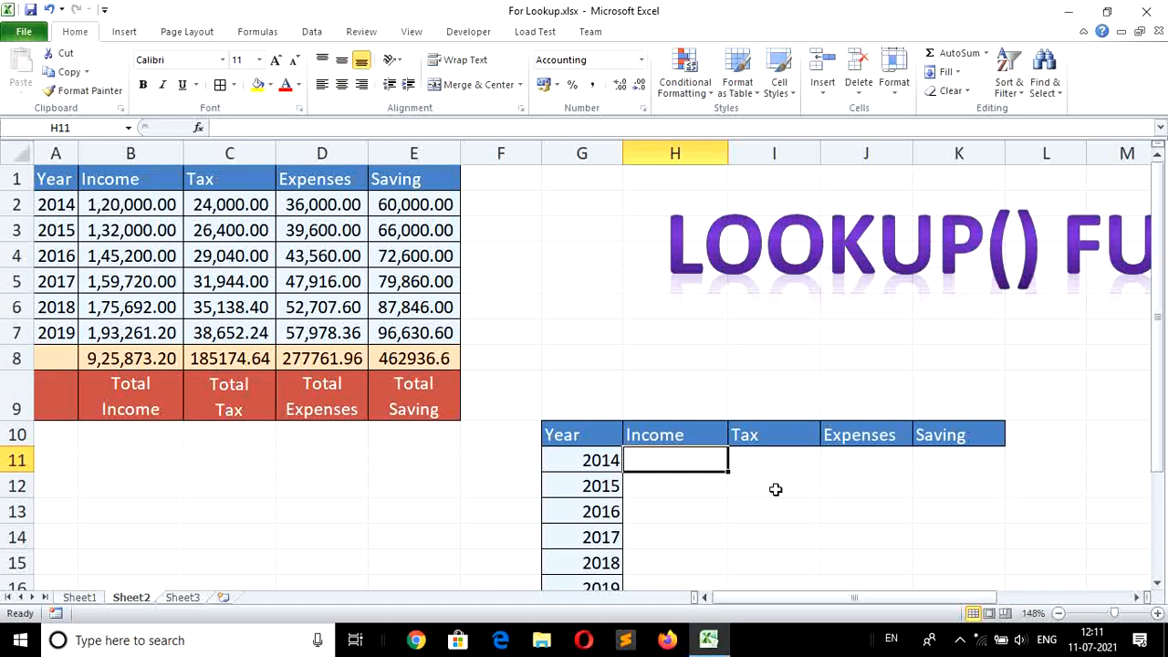
{"action": "type", "text": "=lo"}
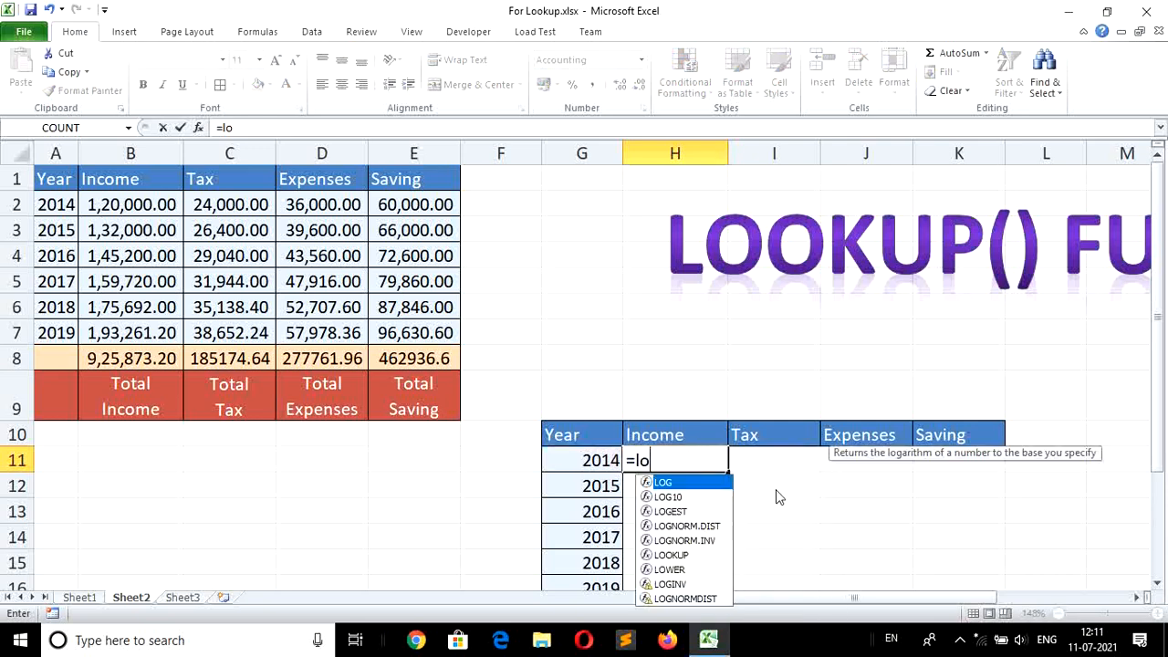
{"action": "type", "text": "okup"}
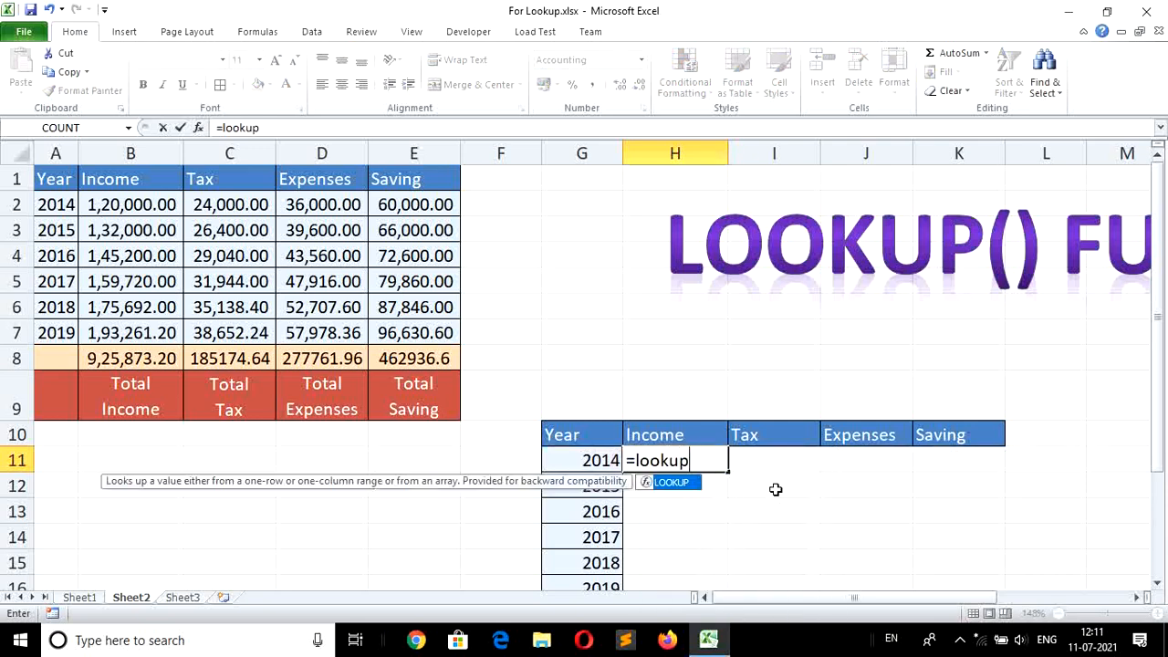
{"action": "type", "text": "("}
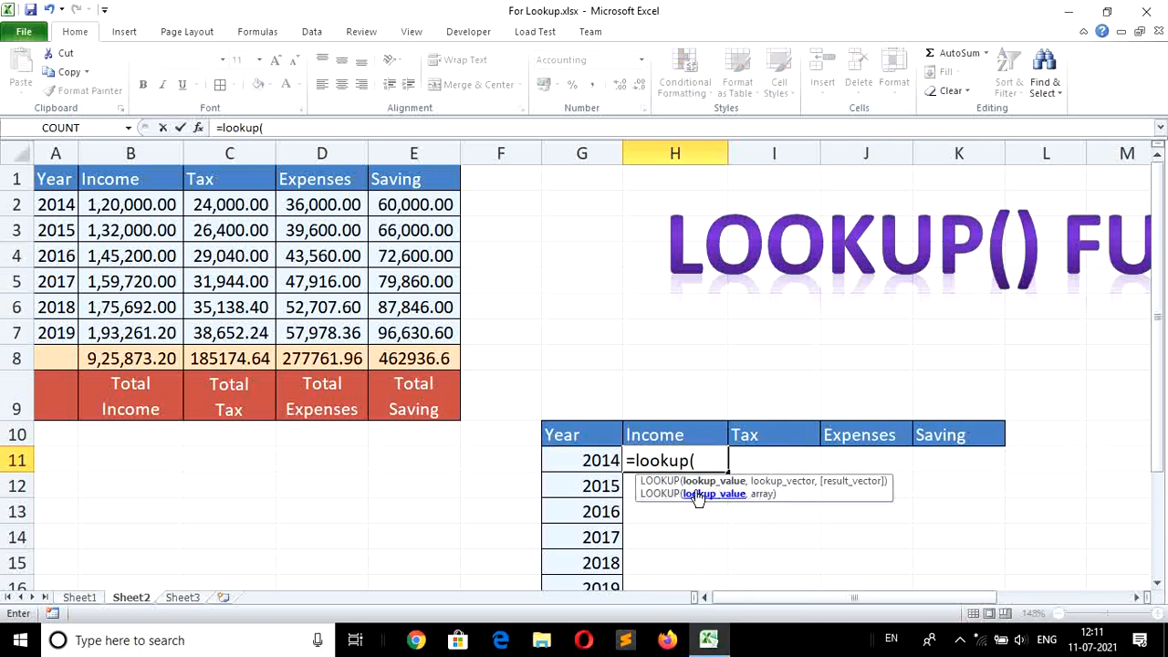
{"action": "left_click", "coordinate": [584, 461]}
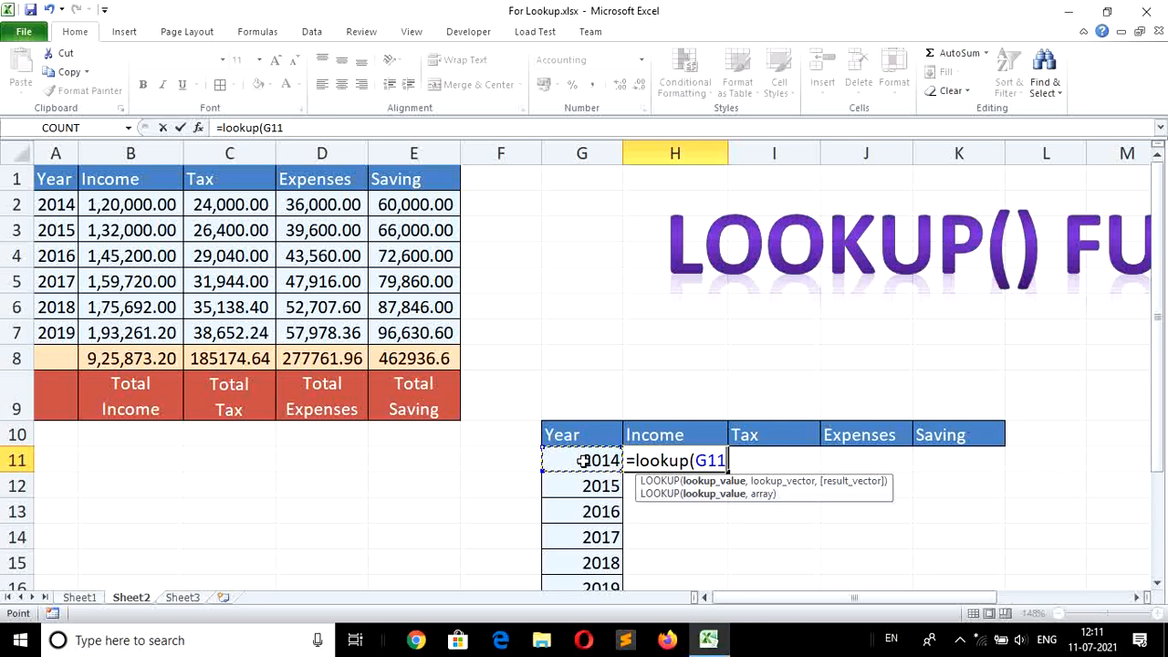
{"action": "key", "text": "F4"}
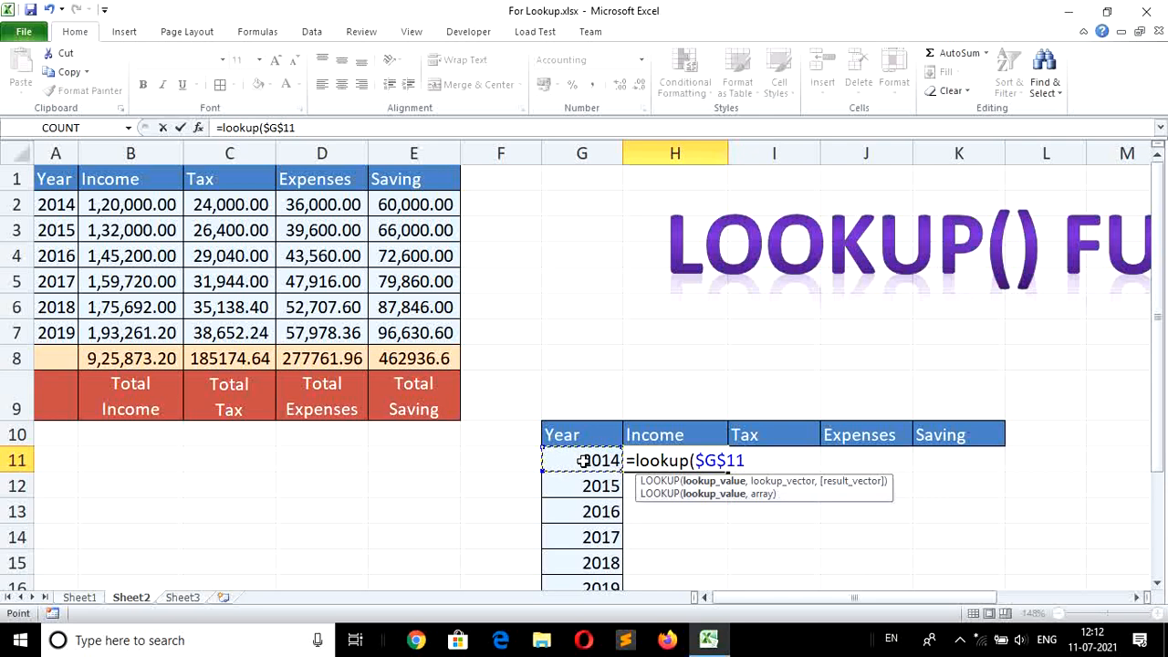
{"action": "key", "text": "F4"}
{"action": "key", "text": "F4"}
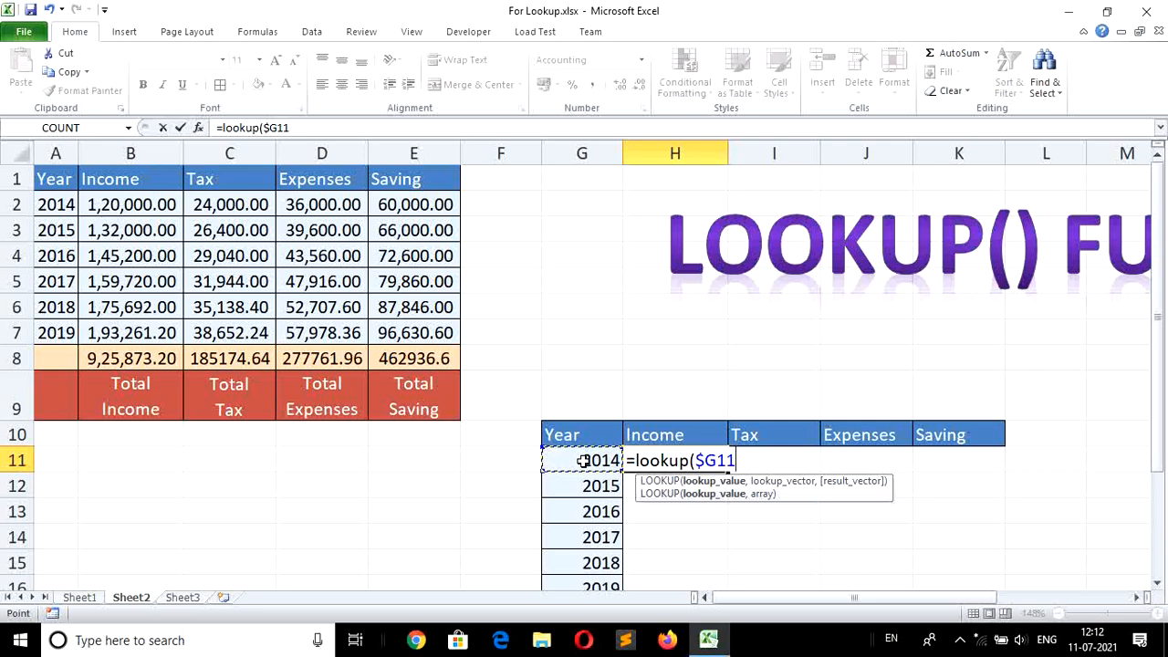
Step: Complete the H11 formula with $A$2:$A$7 as the lookup vector and the row-locked B$2:B$7 as the result vector, and enter it
{"action": "type", "text": ","}
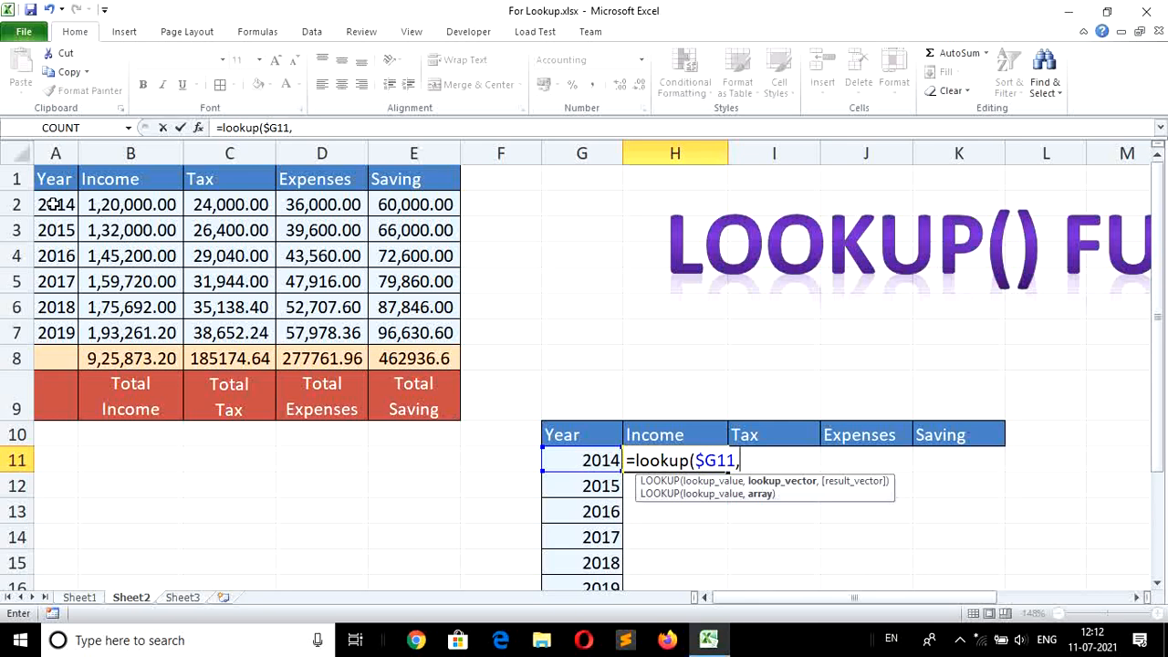
{"action": "left_click_drag", "start_coordinate": [54, 205], "coordinate": [55, 332]}
{"action": "key", "text": "F4"}
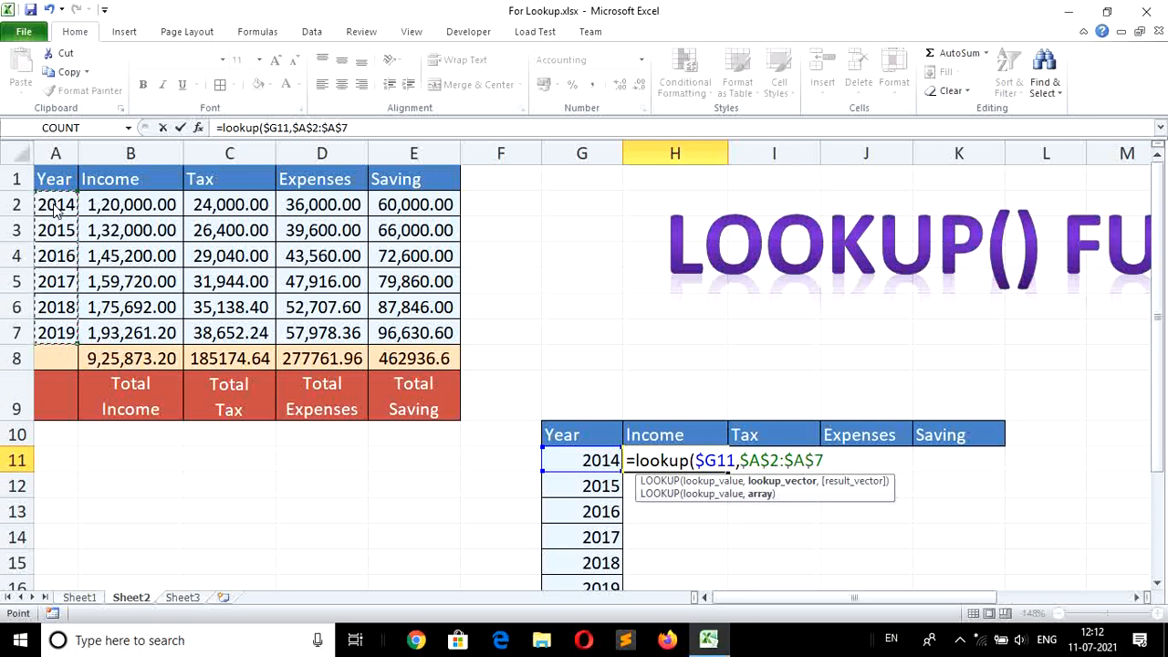
{"action": "type", "text": ","}
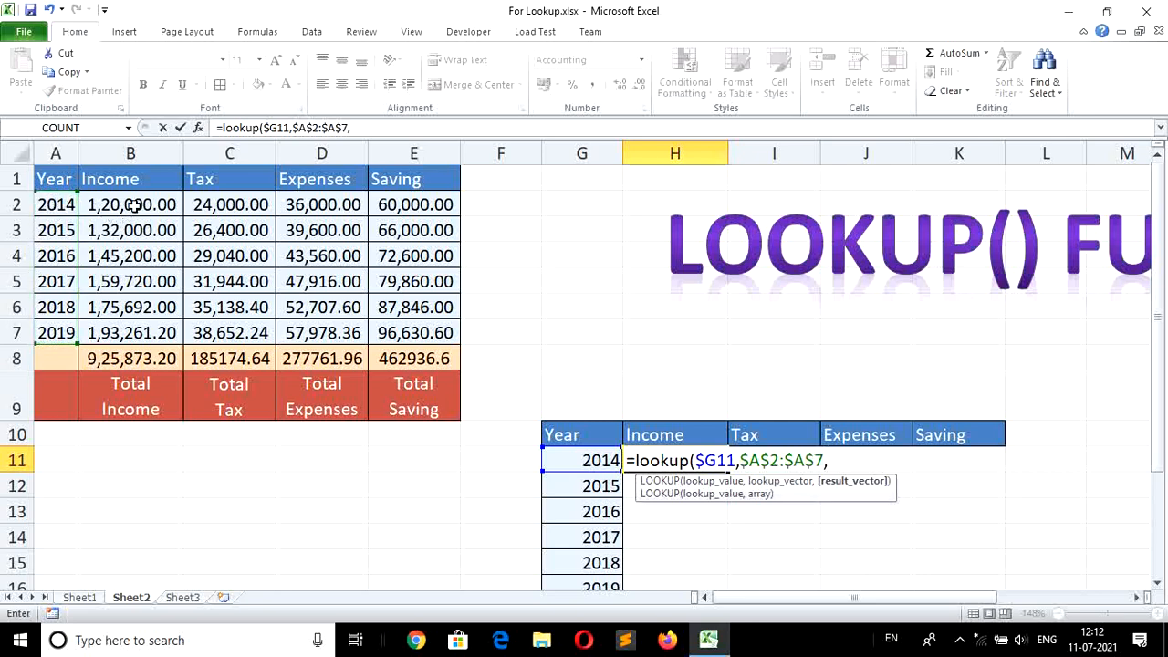
{"action": "left_click_drag", "start_coordinate": [133, 206], "coordinate": [133, 332]}
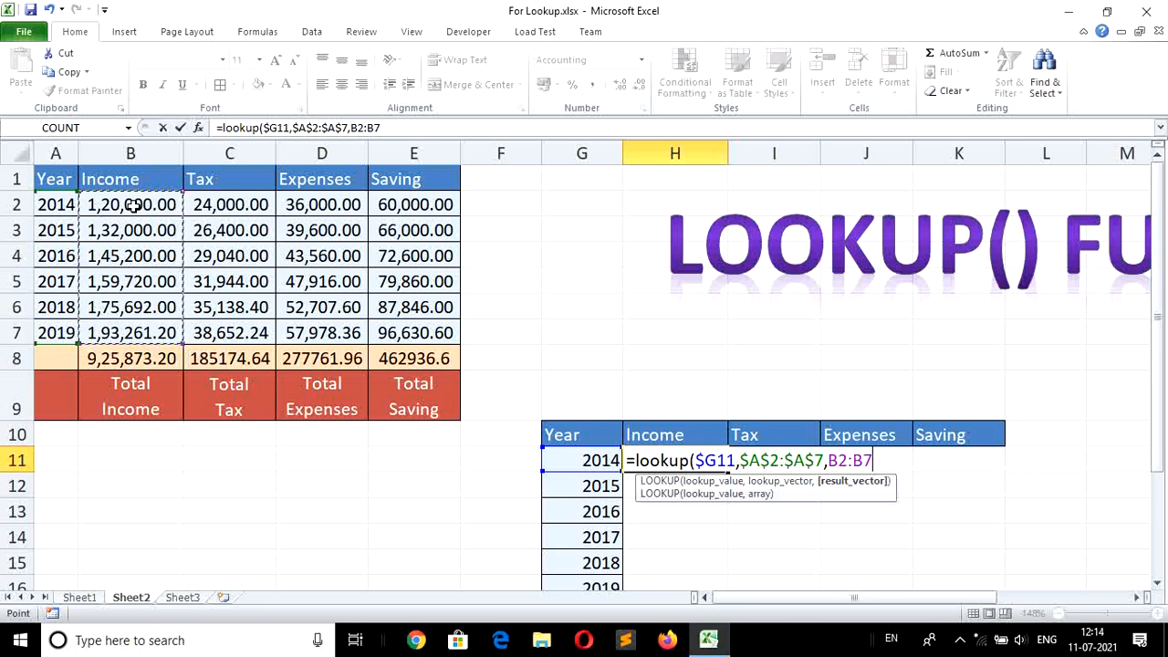
{"action": "key", "text": "F4"}
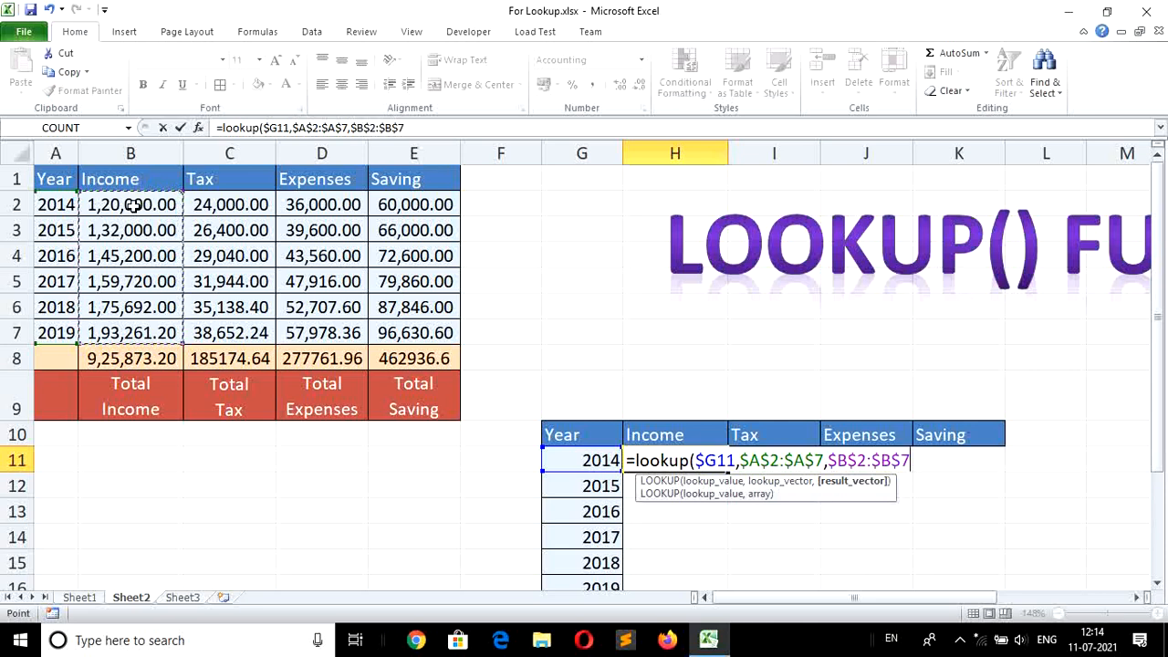
{"action": "key", "text": "F4"}
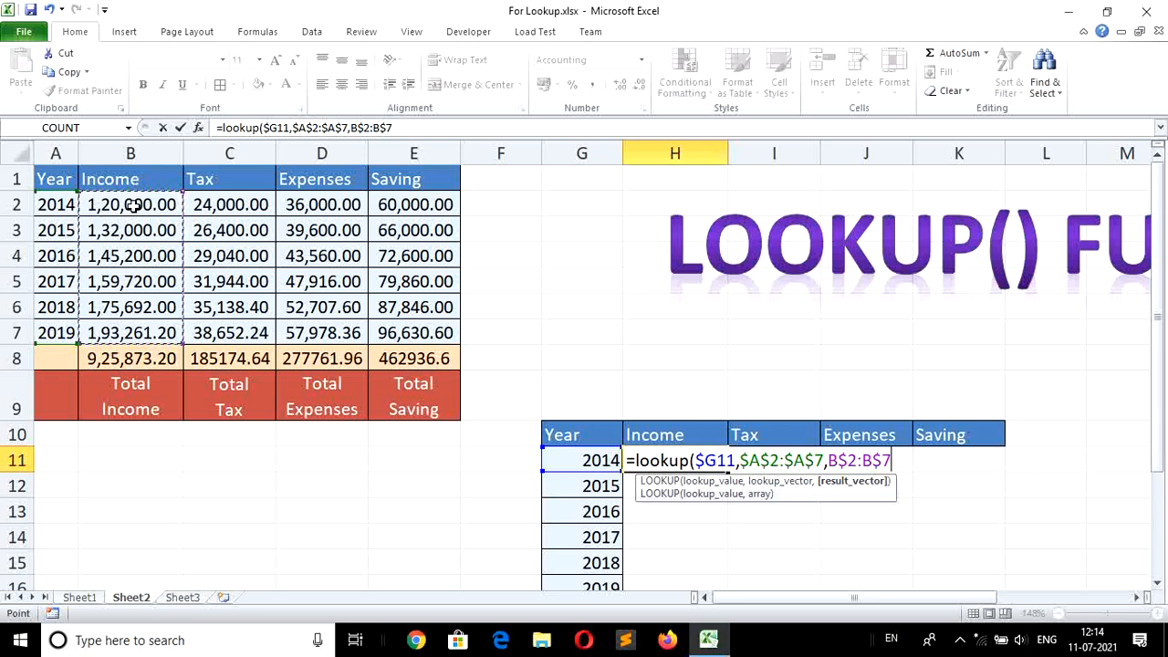
{"action": "key", "text": "Return"}
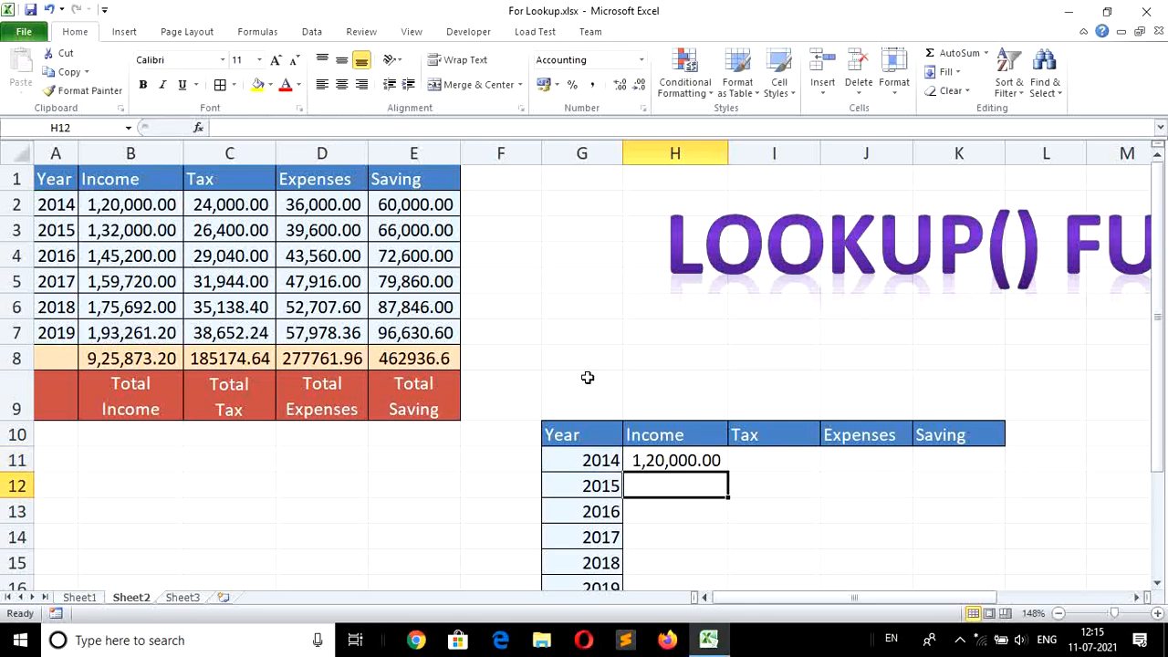
Step: Fill the LOOKUP formula from H11 down to H16 and across the Tax, Expenses and Saving columns to K16
{"action": "left_click", "coordinate": [690, 458]}
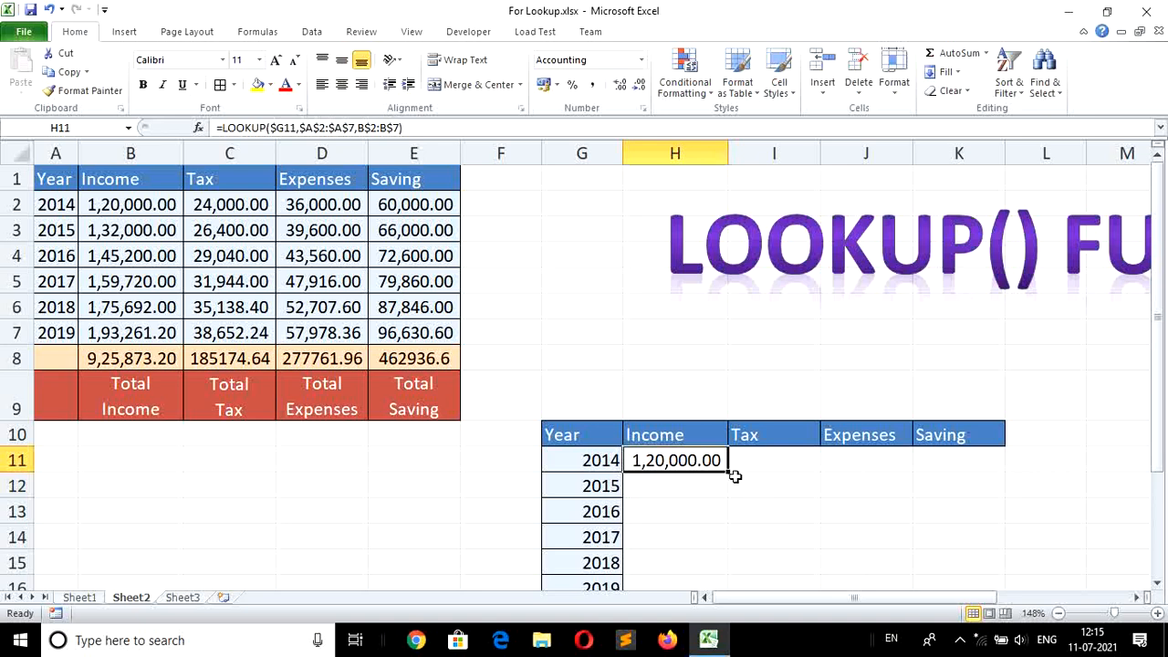
{"action": "left_click_drag", "start_coordinate": [730, 473], "coordinate": [721, 590]}
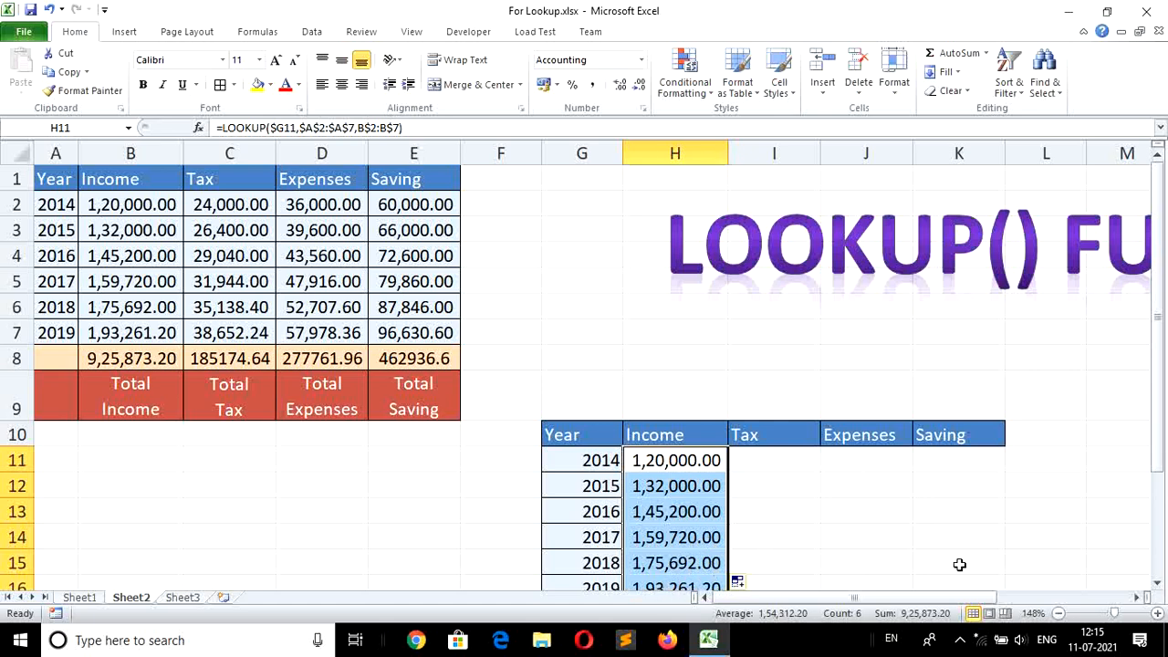
{"action": "left_click", "coordinate": [1157, 585]}
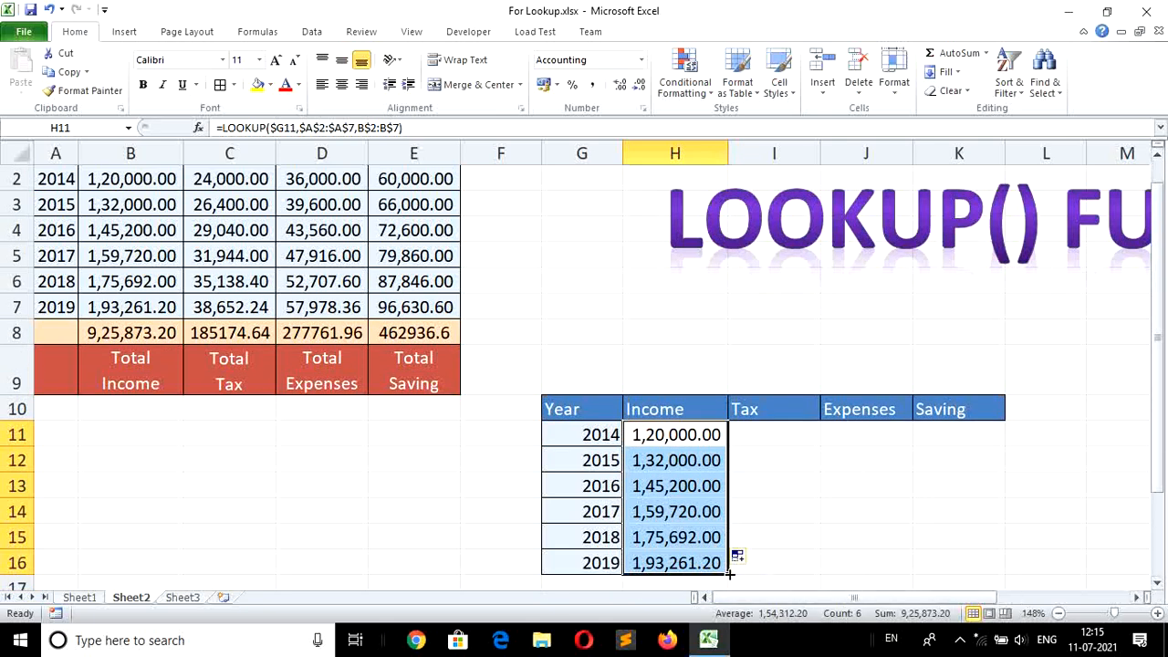
{"action": "left_click_drag", "start_coordinate": [731, 569], "coordinate": [973, 564]}
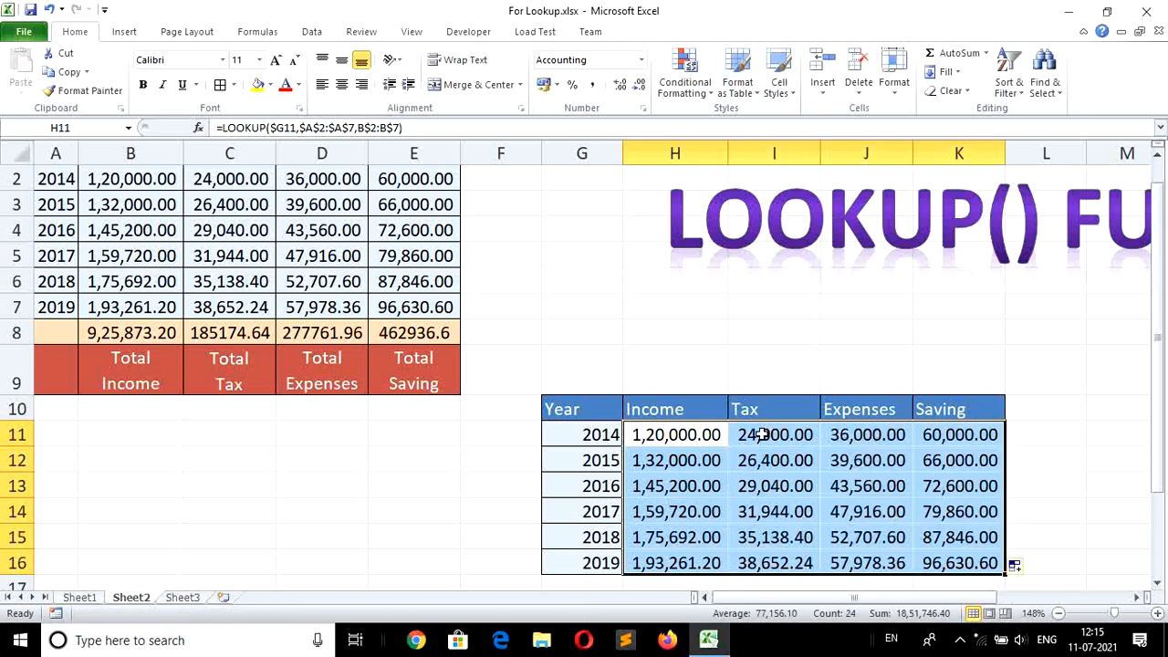
Step: Examine how the LOOKUP references change down the Income column and across row 11 from Income to Saving
{"action": "left_click", "coordinate": [703, 434]}
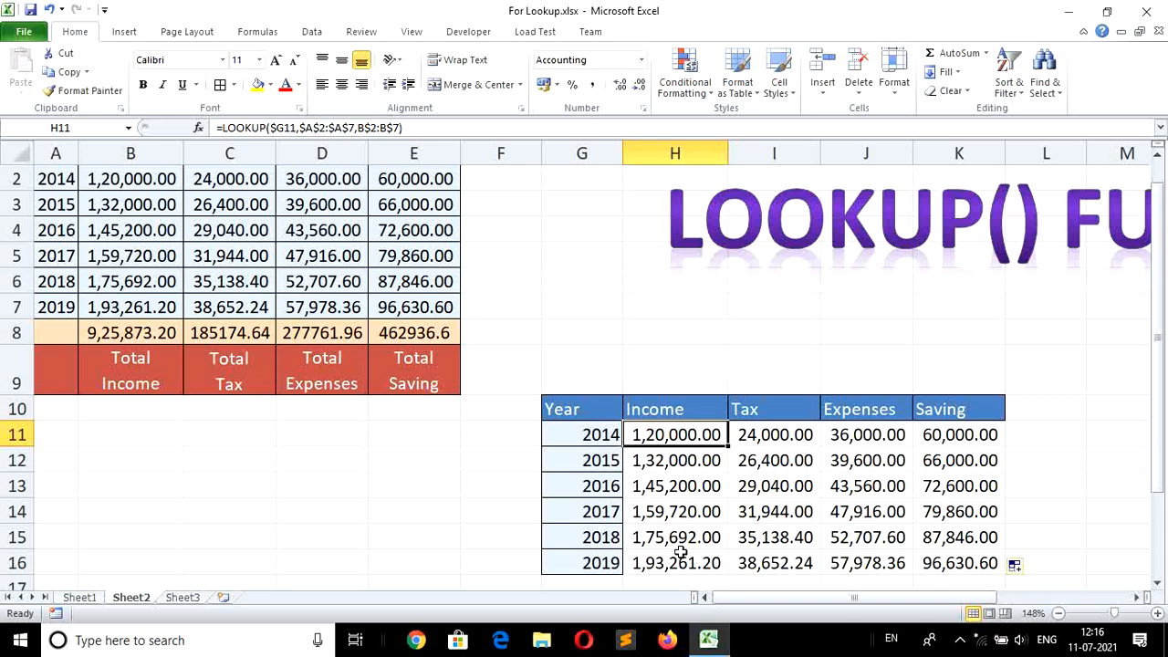
{"action": "left_click", "coordinate": [675, 462]}
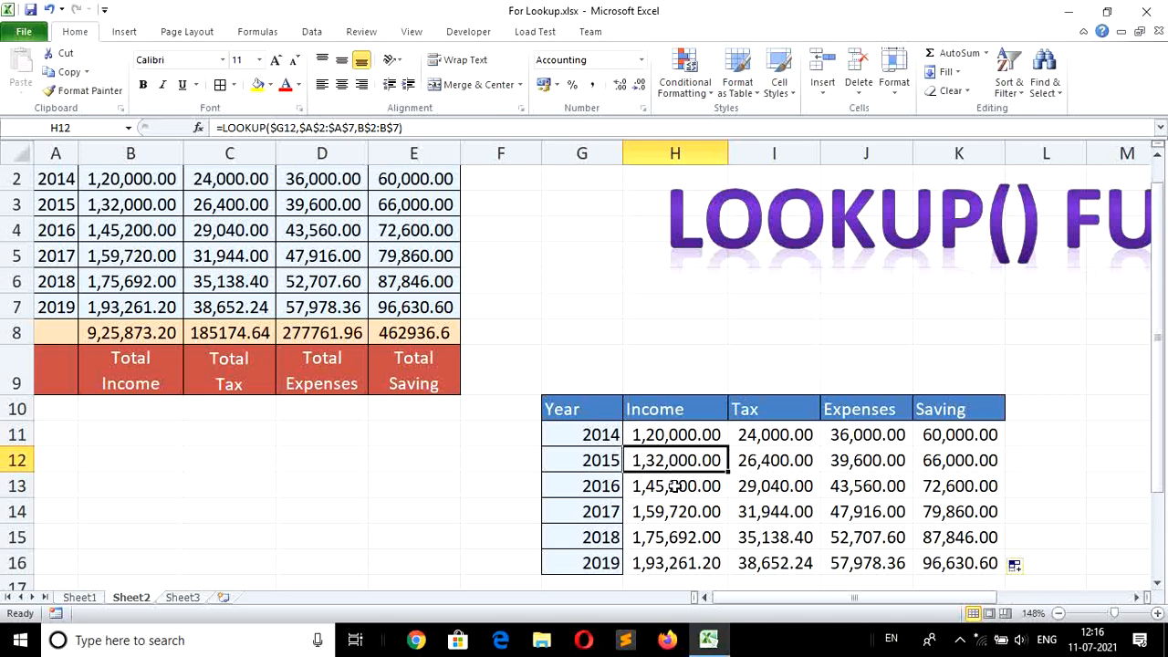
{"action": "left_click", "coordinate": [674, 486]}
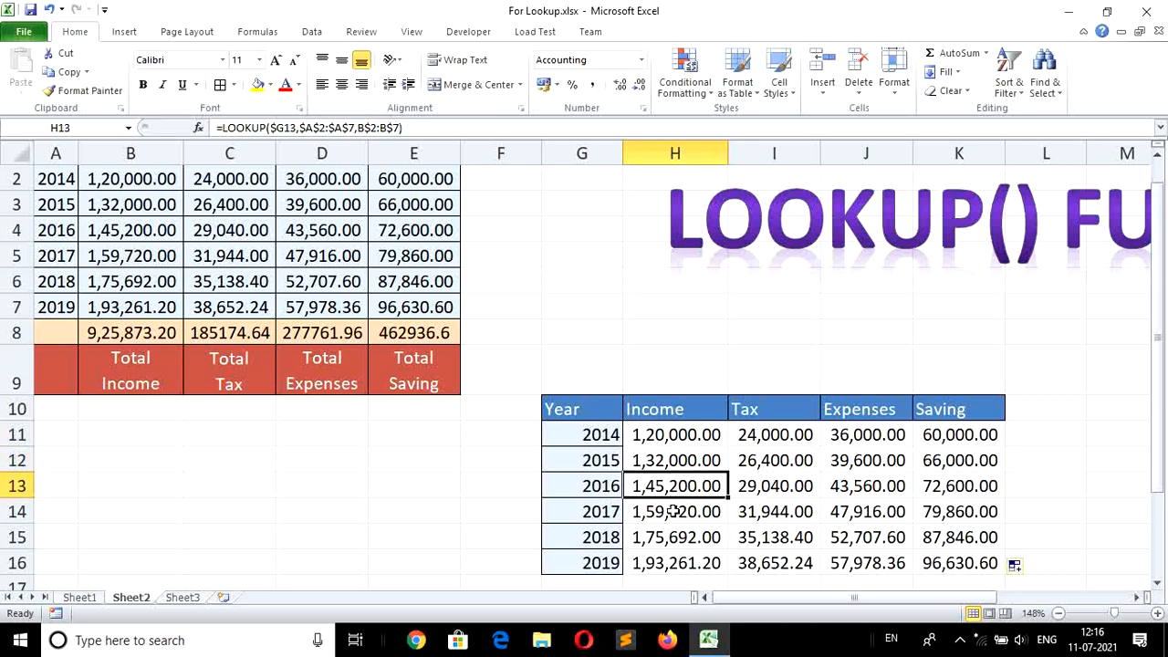
{"action": "left_click", "coordinate": [671, 512]}
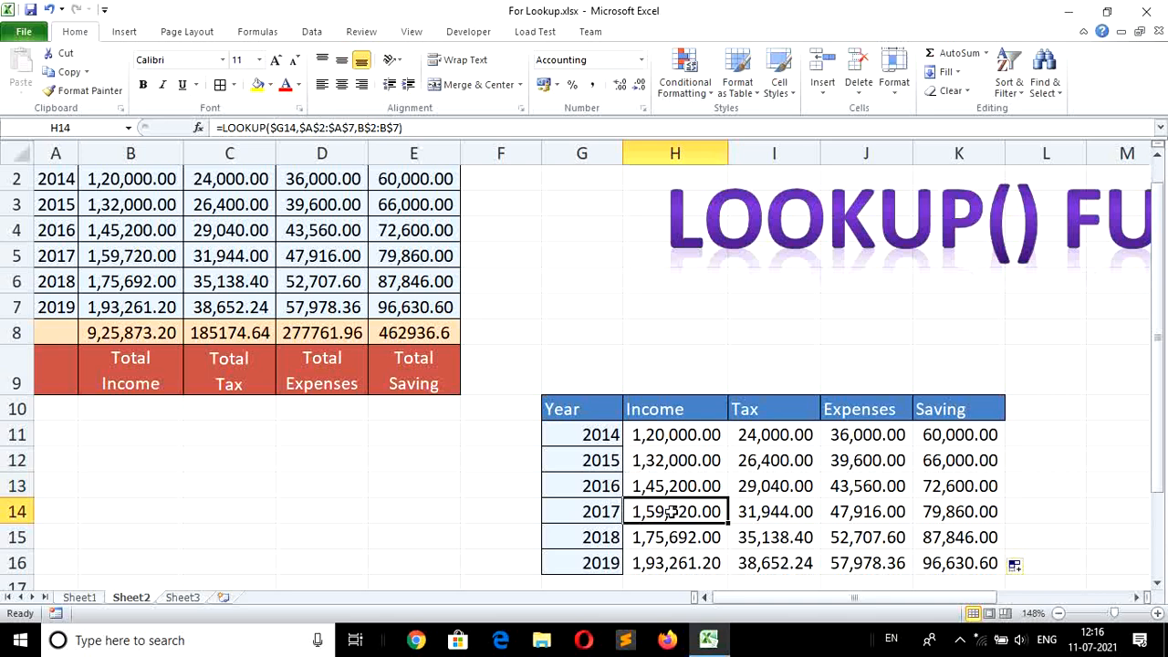
{"action": "left_click", "coordinate": [669, 539]}
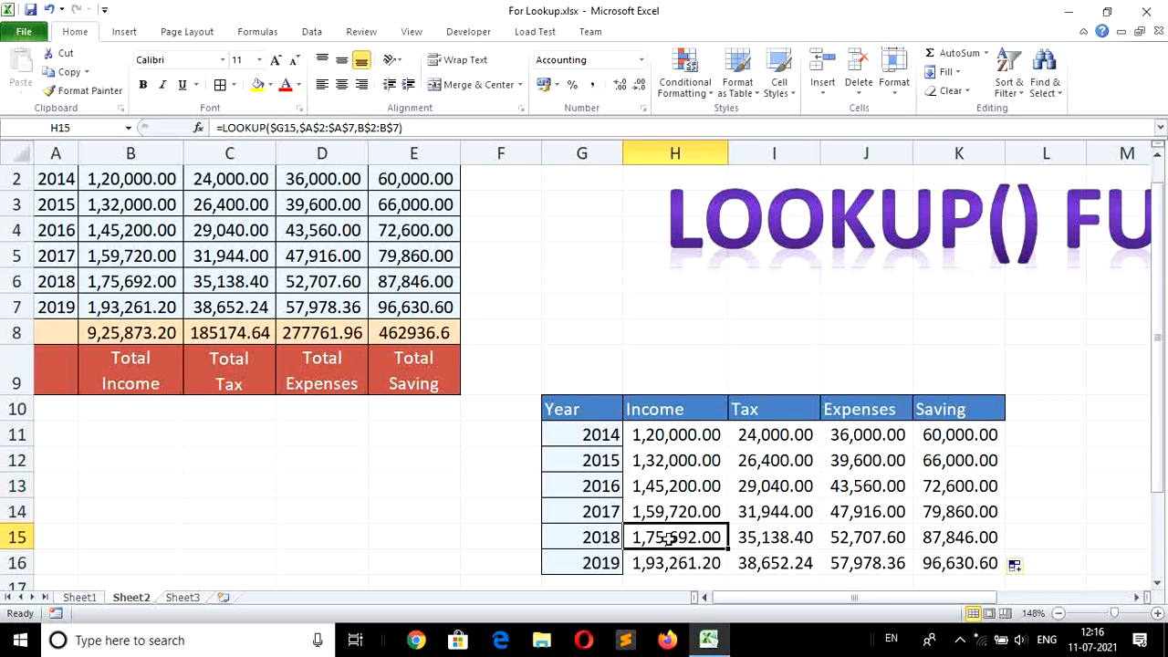
{"action": "left_click", "coordinate": [667, 565]}
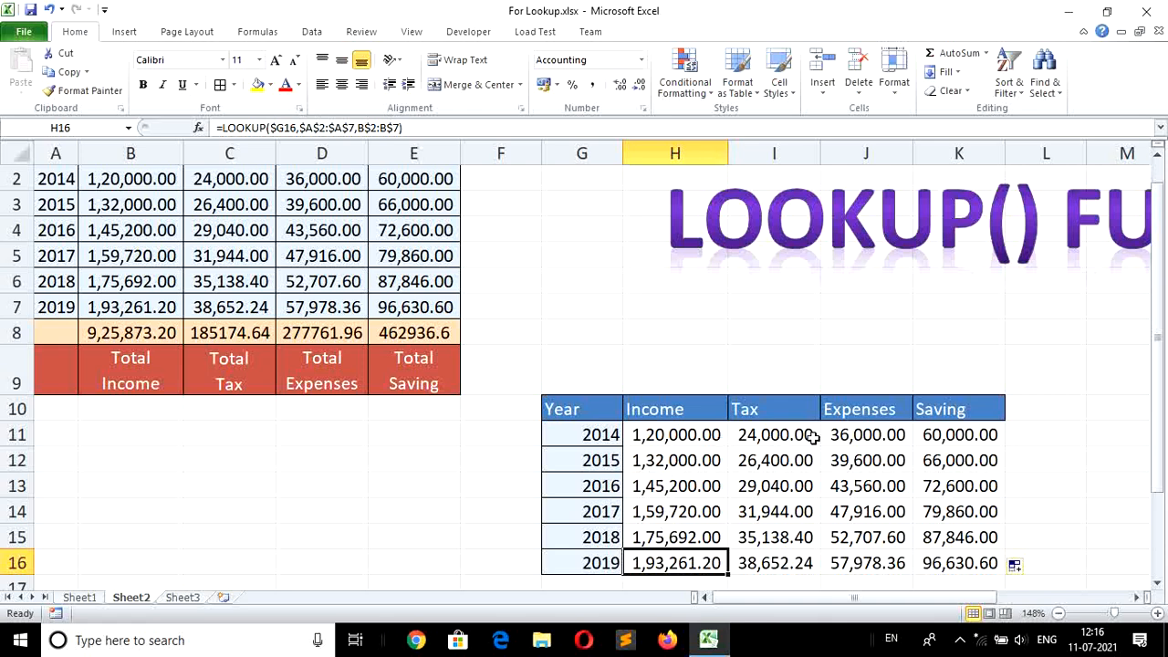
{"action": "left_click", "coordinate": [773, 434]}
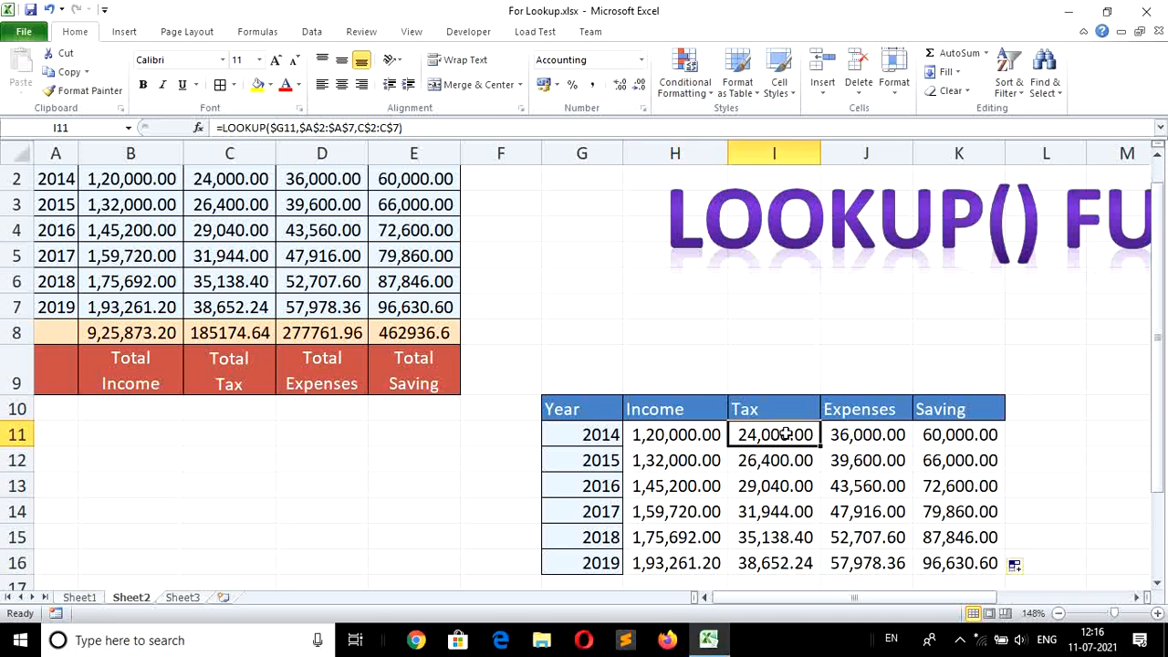
{"action": "left_click", "coordinate": [844, 438]}
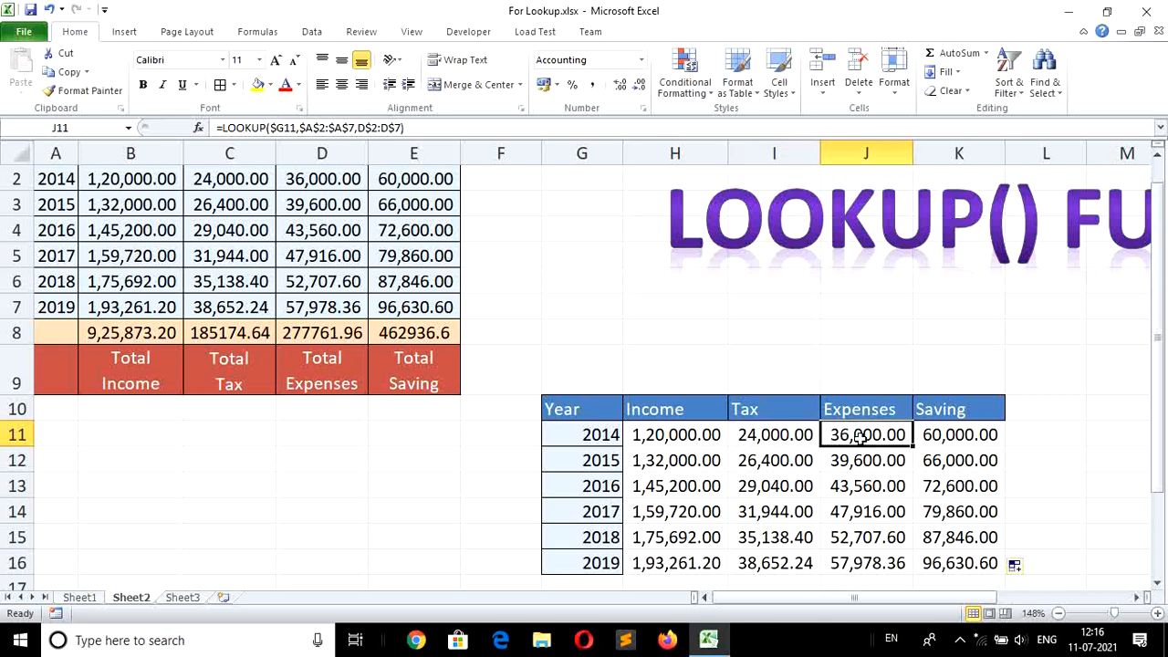
{"action": "left_click", "coordinate": [960, 436]}
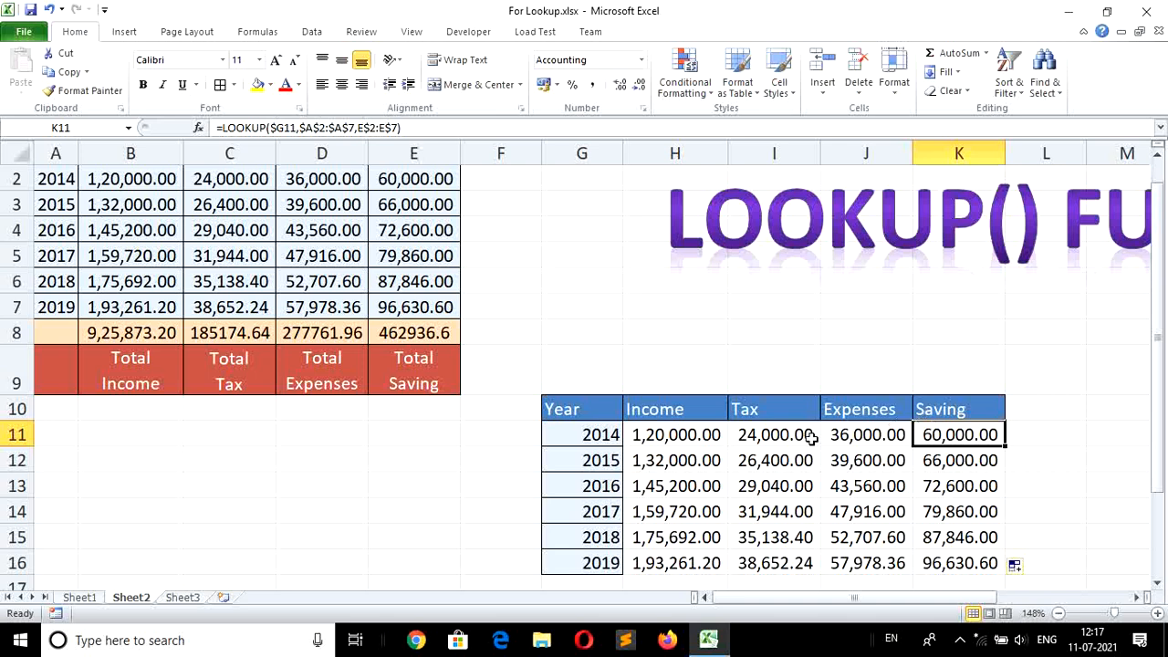
Step: Go through the Income formulas between H11 and H16 again, comparing the lookup value reference in each row
{"action": "left_click", "coordinate": [677, 435]}
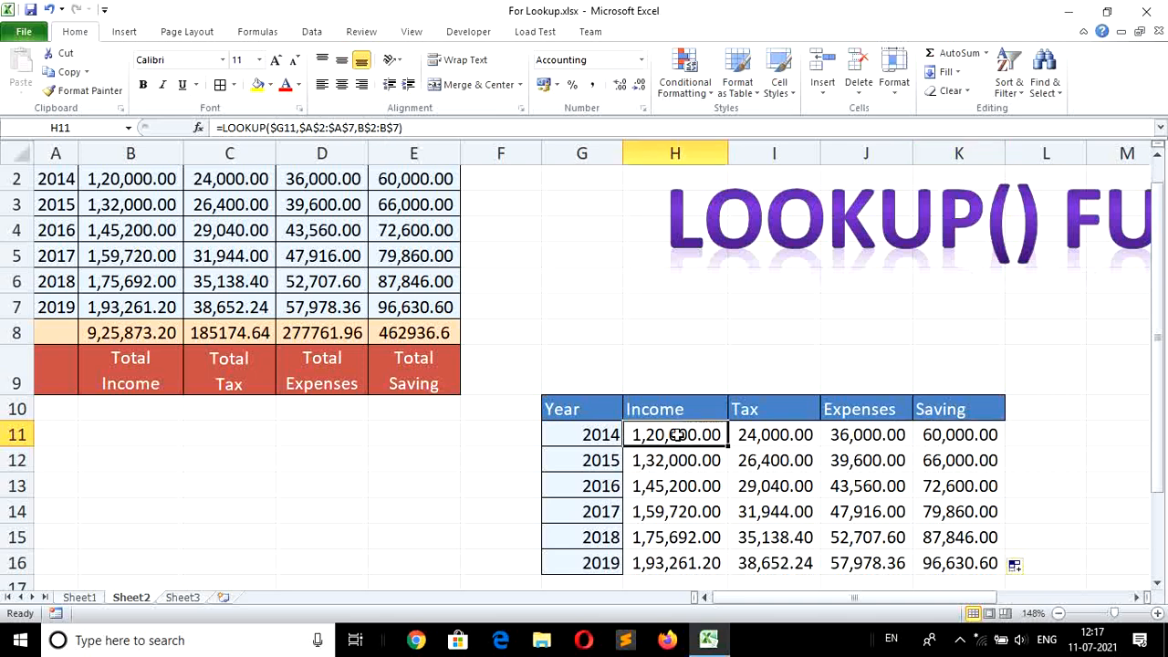
{"action": "key", "text": "Down"}
{"action": "key", "text": "Down"}
{"action": "key", "text": "Down"}
{"action": "key", "text": "Down"}
{"action": "key", "text": "Down"}
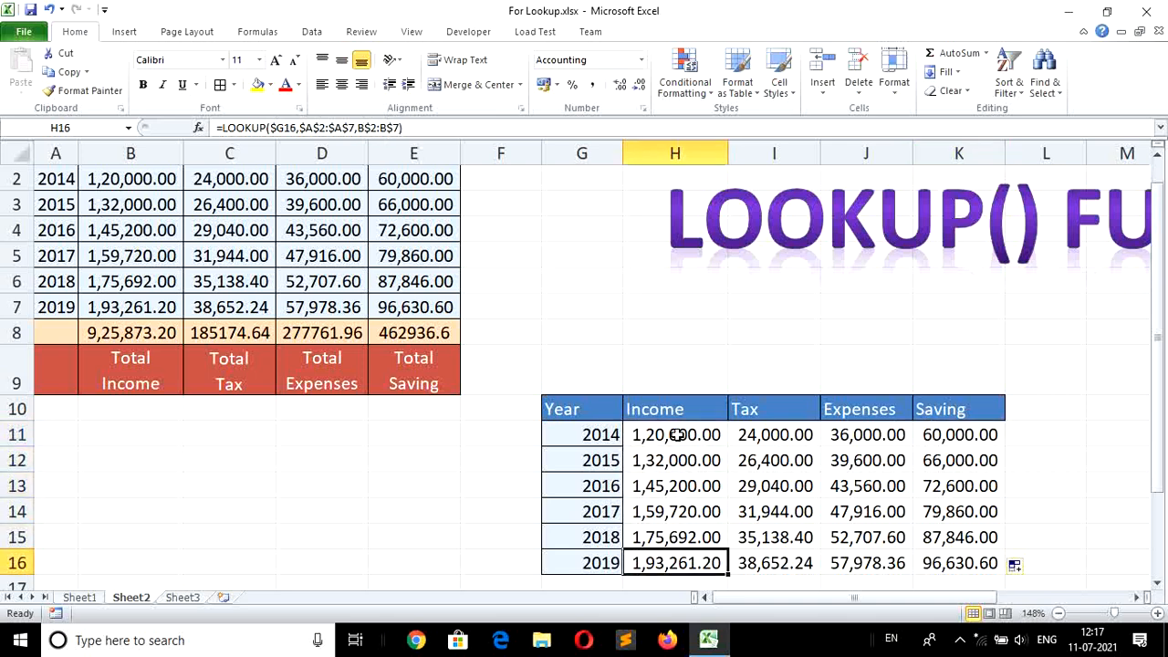
{"action": "key", "text": "Up"}
{"action": "key", "text": "Up"}
{"action": "key", "text": "Up"}
{"action": "key", "text": "Up"}
{"action": "key", "text": "Up"}
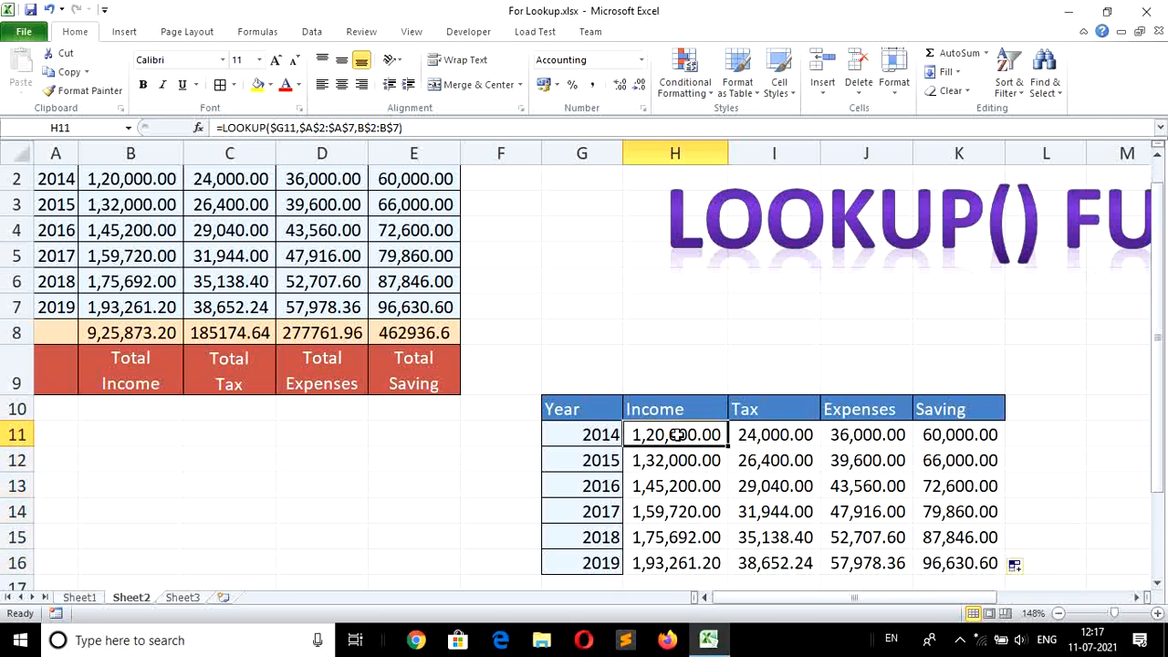
{"action": "key", "text": "Down"}
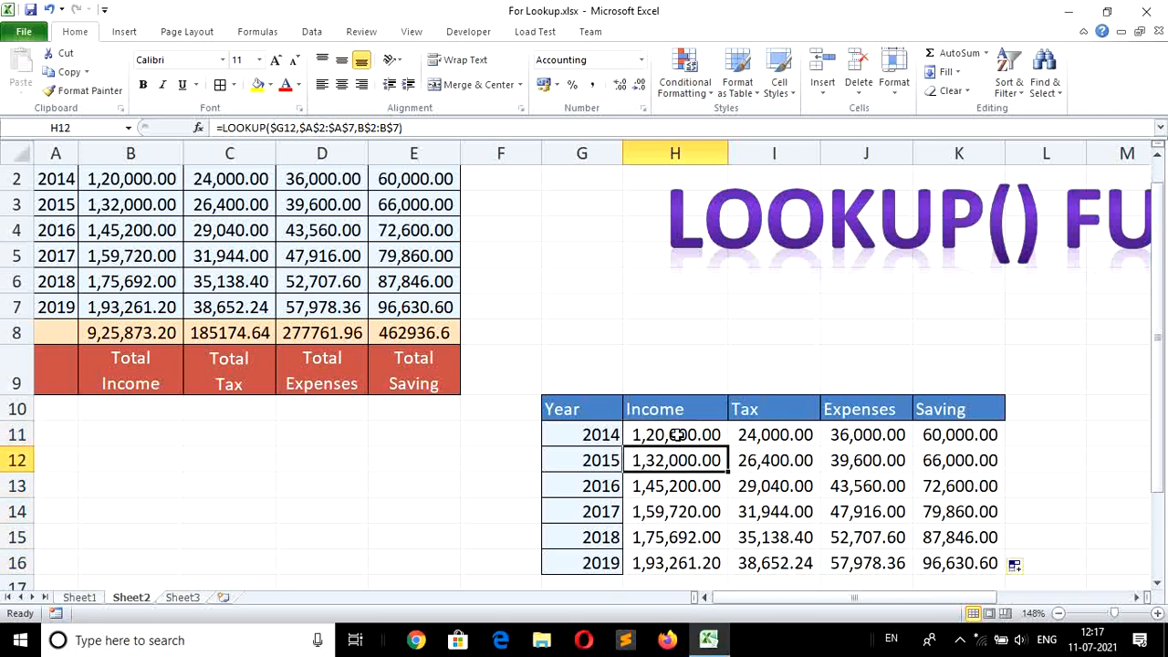
{"action": "key", "text": "Up"}
{"action": "key", "text": "Up"}
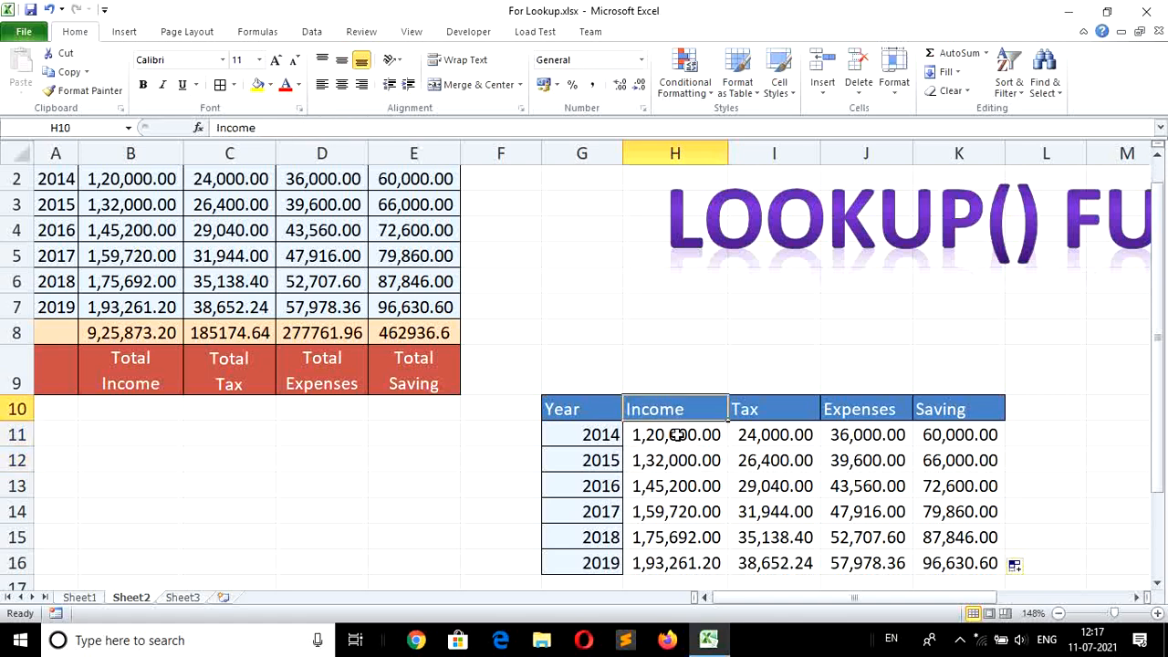
{"action": "key", "text": "Down"}
{"action": "key", "text": "Down"}
{"action": "key", "text": "Up"}
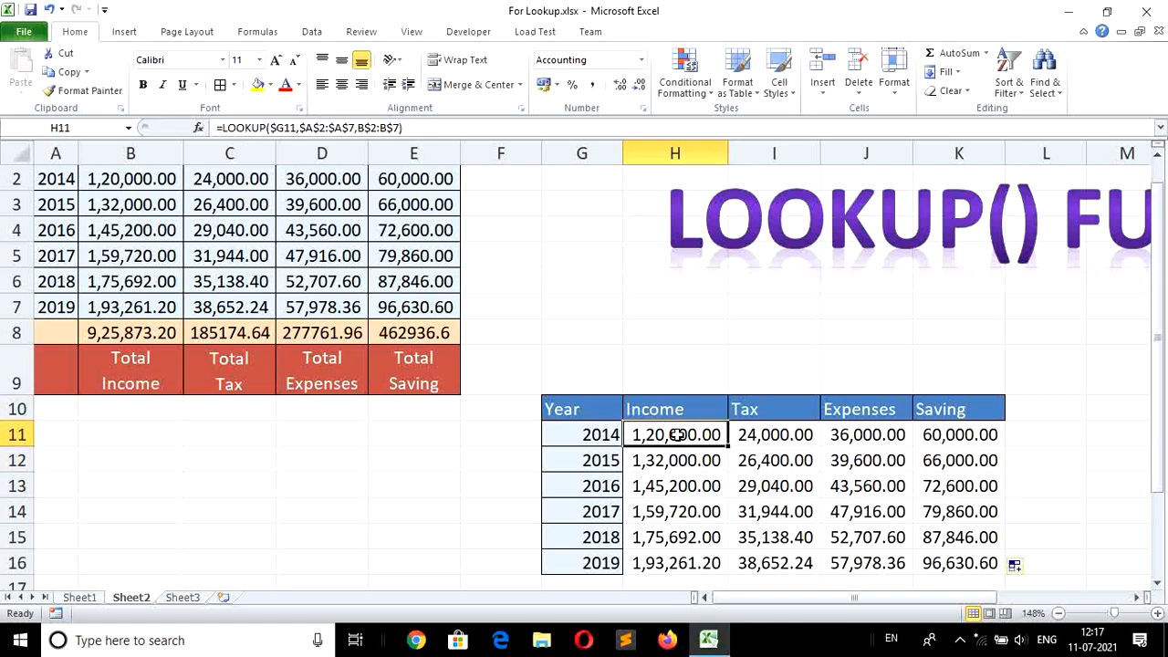
{"action": "key", "text": "Down"}
{"action": "key", "text": "Down"}
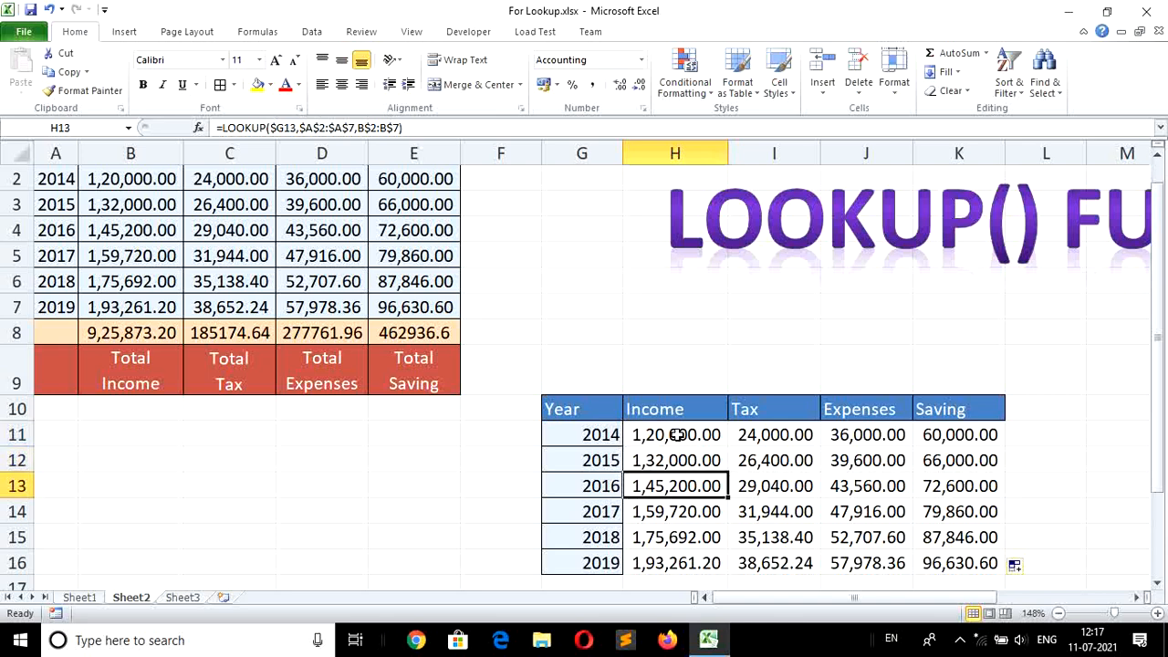
Step: Review the Income formulas between H11 and H16 repeatedly, comparing the row number of the lookup value with the fixed vector ranges
{"action": "key", "text": "Down"}
{"action": "key", "text": "Down"}
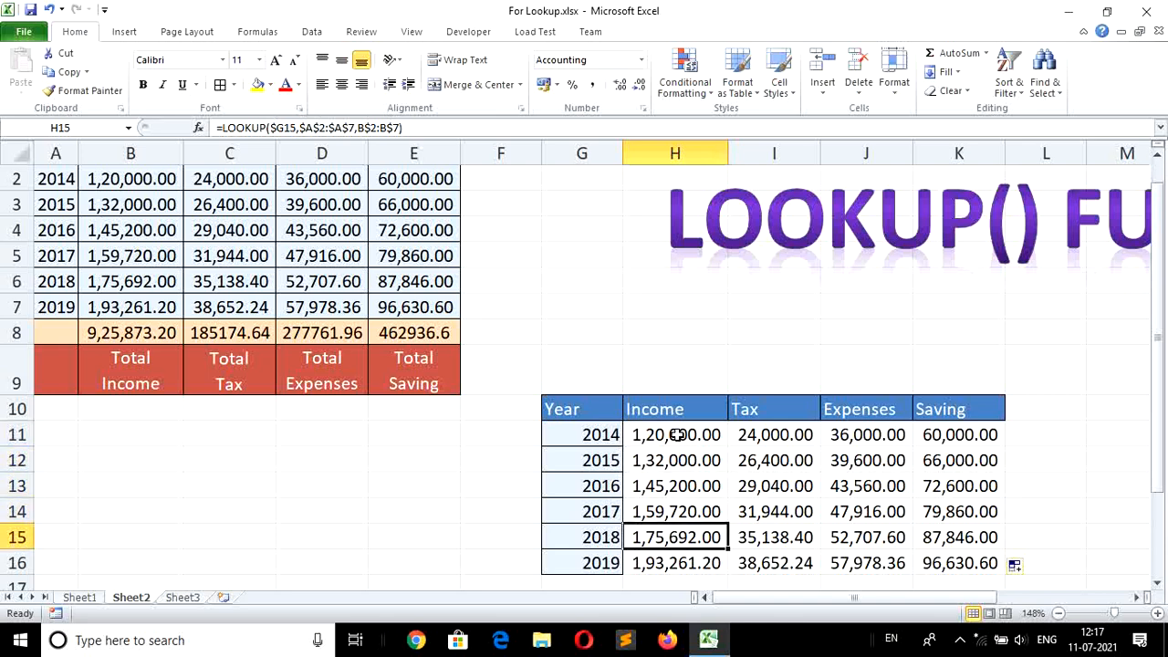
{"action": "key", "text": "Up"}
{"action": "key", "text": "Up"}
{"action": "key", "text": "Up"}
{"action": "key", "text": "Up"}
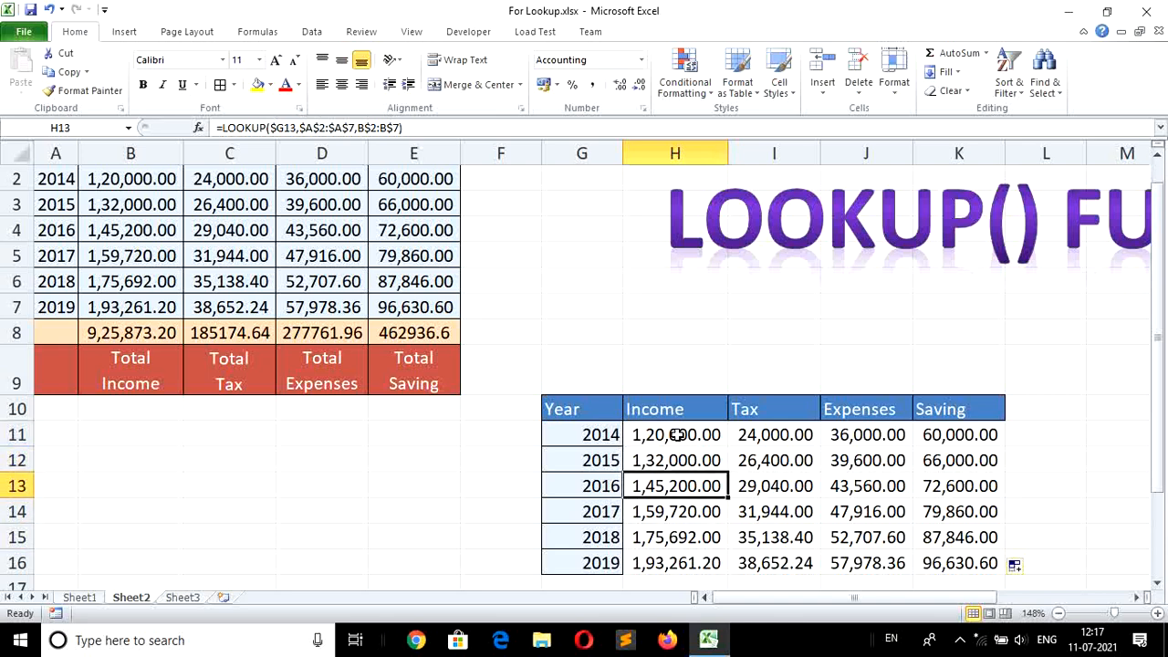
{"action": "key", "text": "Down"}
{"action": "key", "text": "Down"}
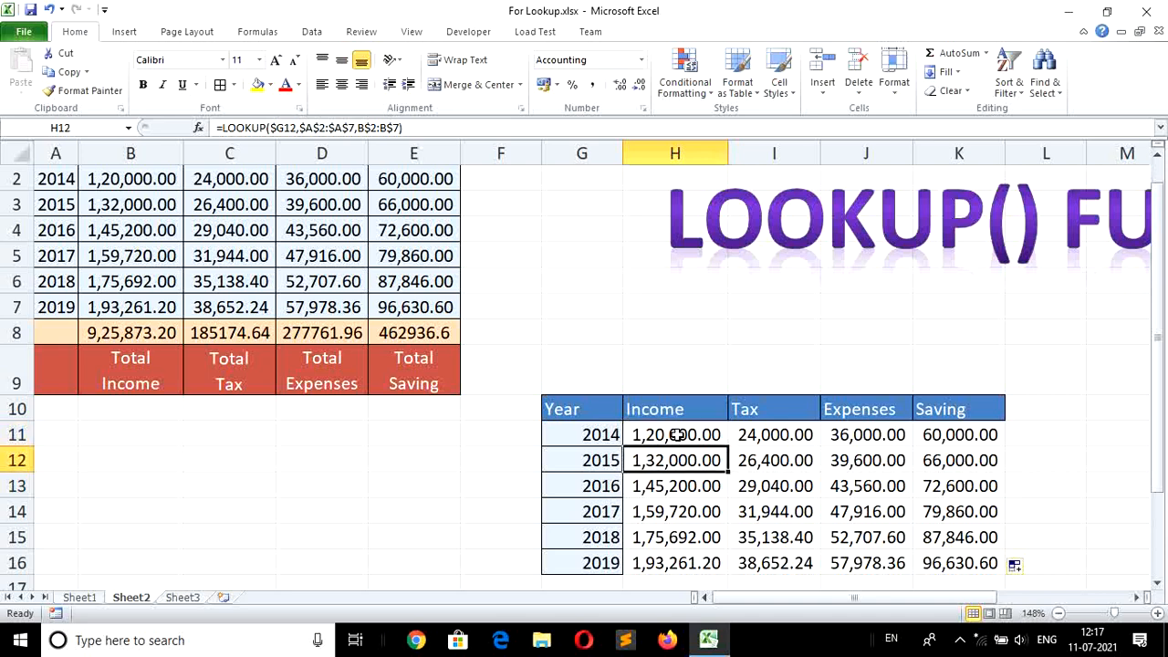
{"action": "key", "text": "Up"}
{"action": "key", "text": "Up"}
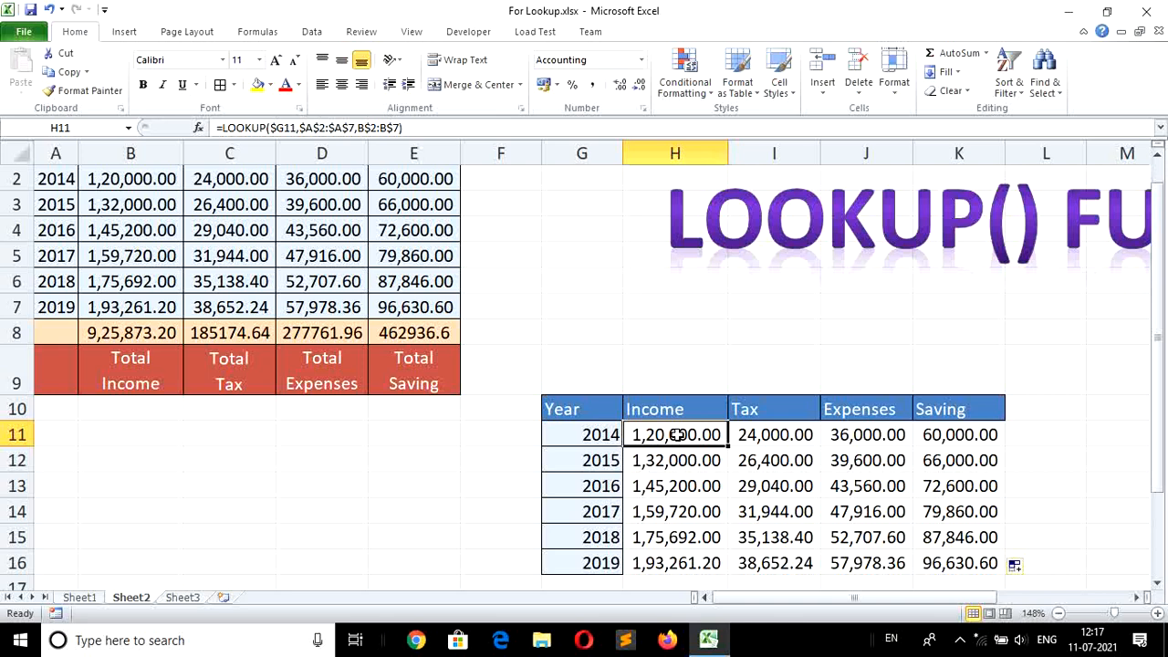
{"action": "key", "text": "Down"}
{"action": "key", "text": "Down"}
{"action": "key", "text": "Down"}
{"action": "key", "text": "Down"}
{"action": "key", "text": "Down"}
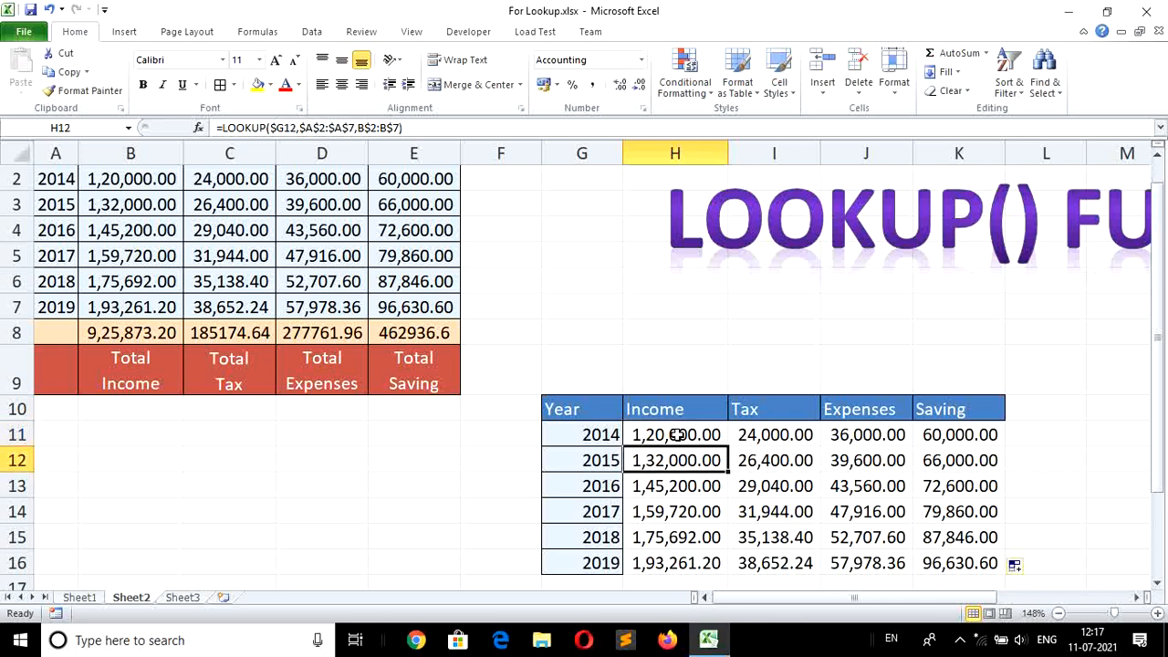
{"action": "key", "text": "Up"}
{"action": "key", "text": "Up"}
{"action": "key", "text": "Up"}
{"action": "key", "text": "Up"}
{"action": "key", "text": "Up"}
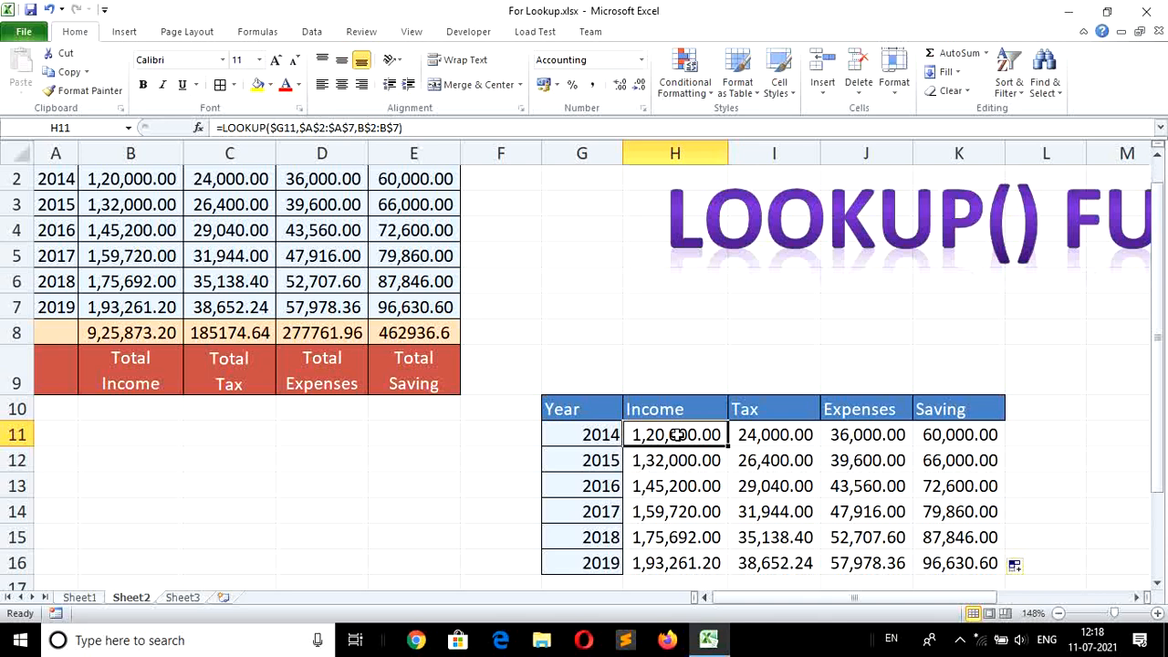
Step: Compare the result vector column in the row 11 formulas from Income across to Saving and back
{"action": "key", "text": "Right"}
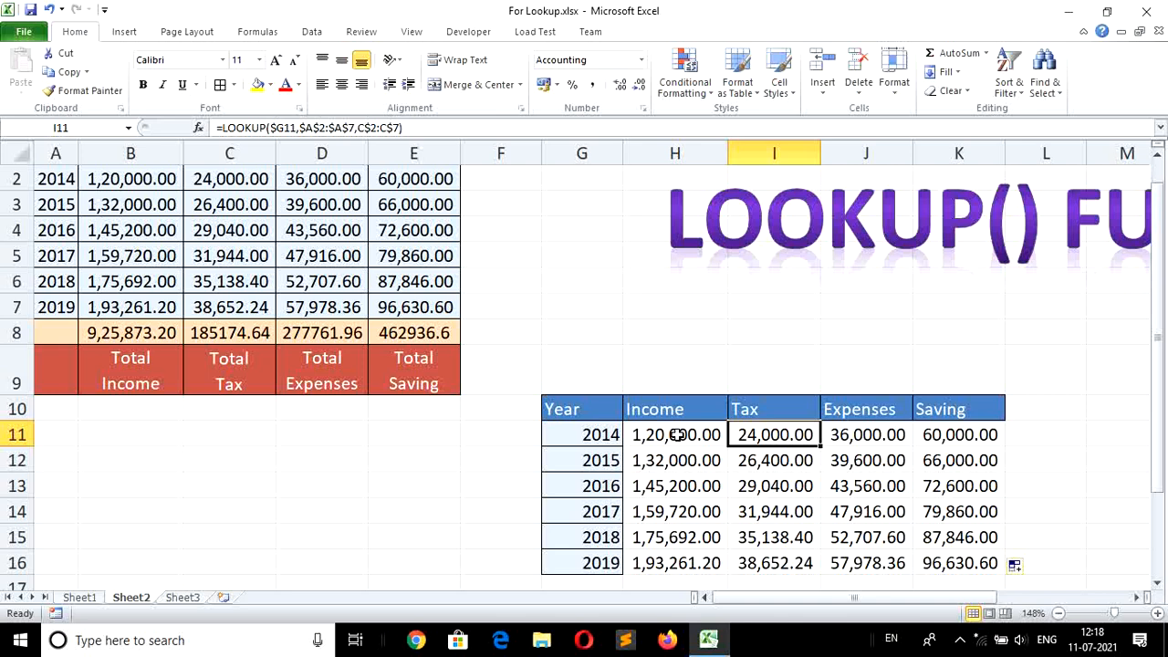
{"action": "key", "text": "Right"}
{"action": "key", "text": "Right"}
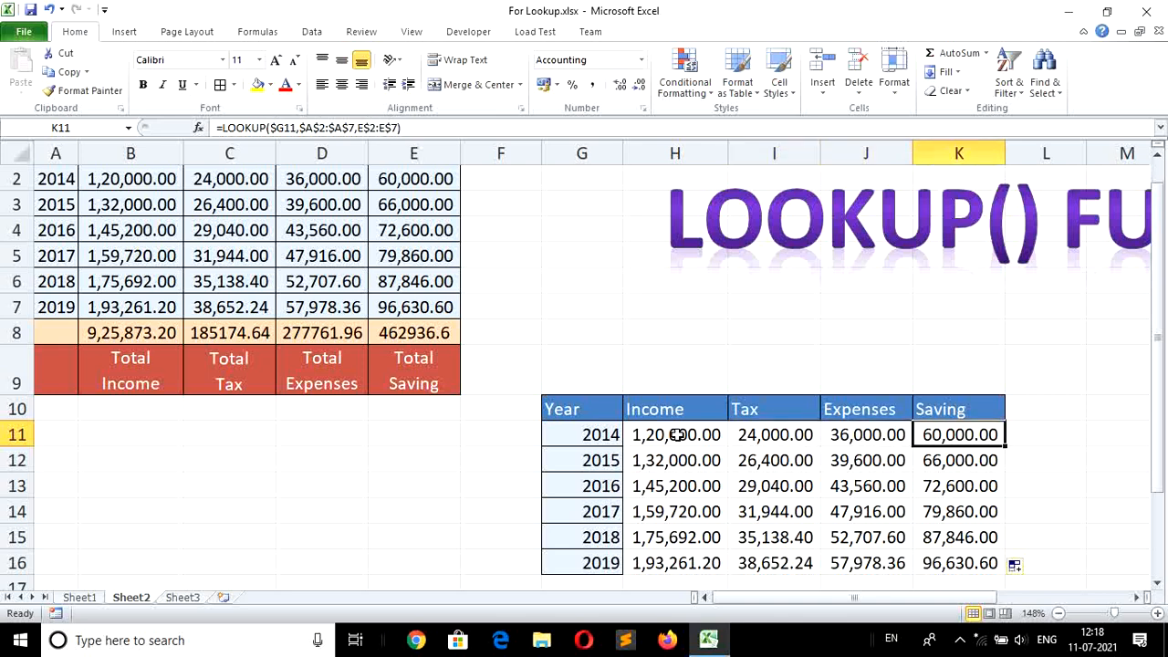
{"action": "key", "text": "Left"}
{"action": "key", "text": "Left"}
{"action": "key", "text": "Left"}
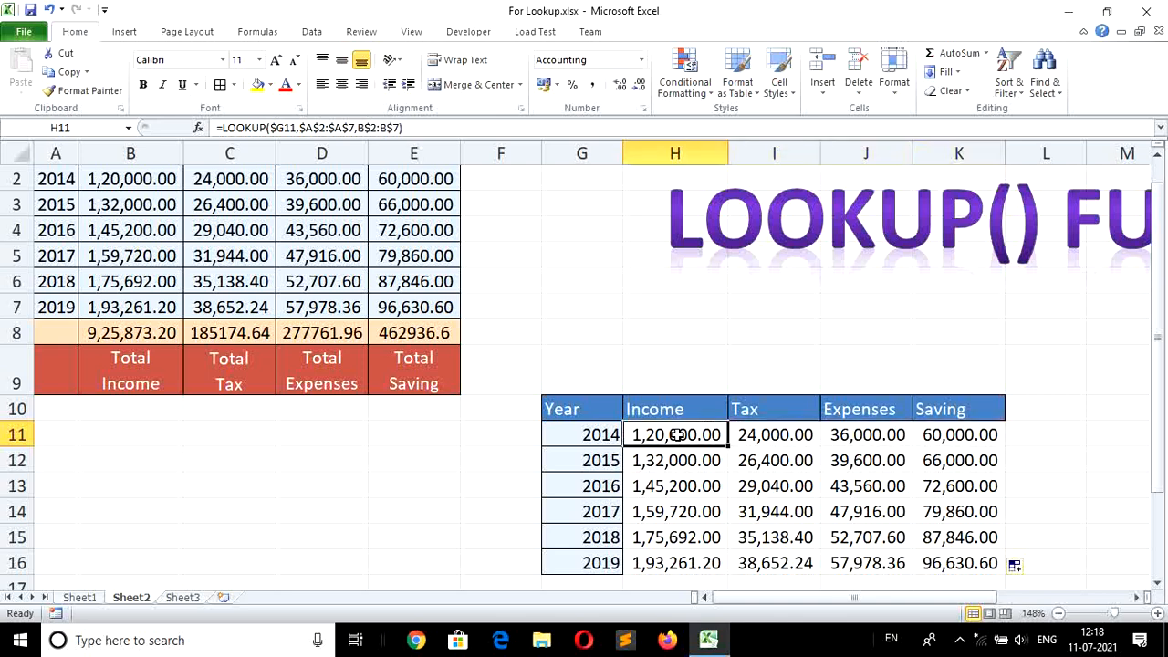
Step: Check the whole Income column below H11 for the row-locked result vector, and return to H11
{"action": "key", "text": "Down"}
{"action": "key", "text": "Down"}
{"action": "key", "text": "Down"}
{"action": "key", "text": "Down"}
{"action": "key", "text": "Down"}
{"action": "key", "text": "Down"}
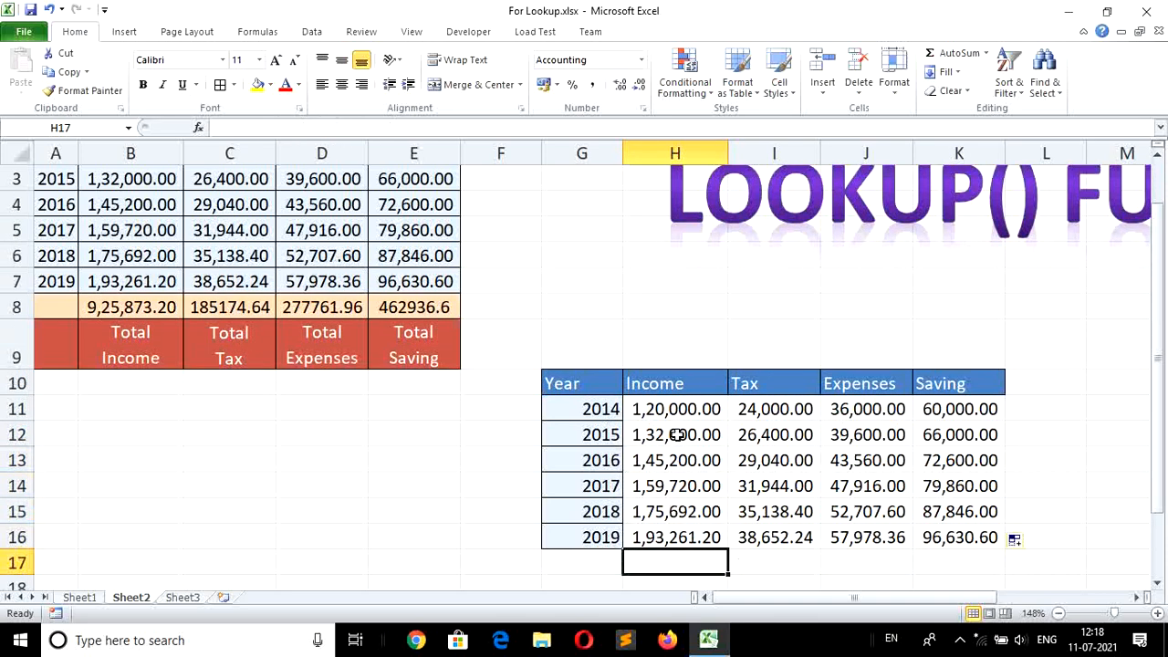
{"action": "key", "text": "Up"}
{"action": "key", "text": "Up"}
{"action": "key", "text": "Up"}
{"action": "key", "text": "Up"}
{"action": "key", "text": "Up"}
{"action": "key", "text": "Up"}
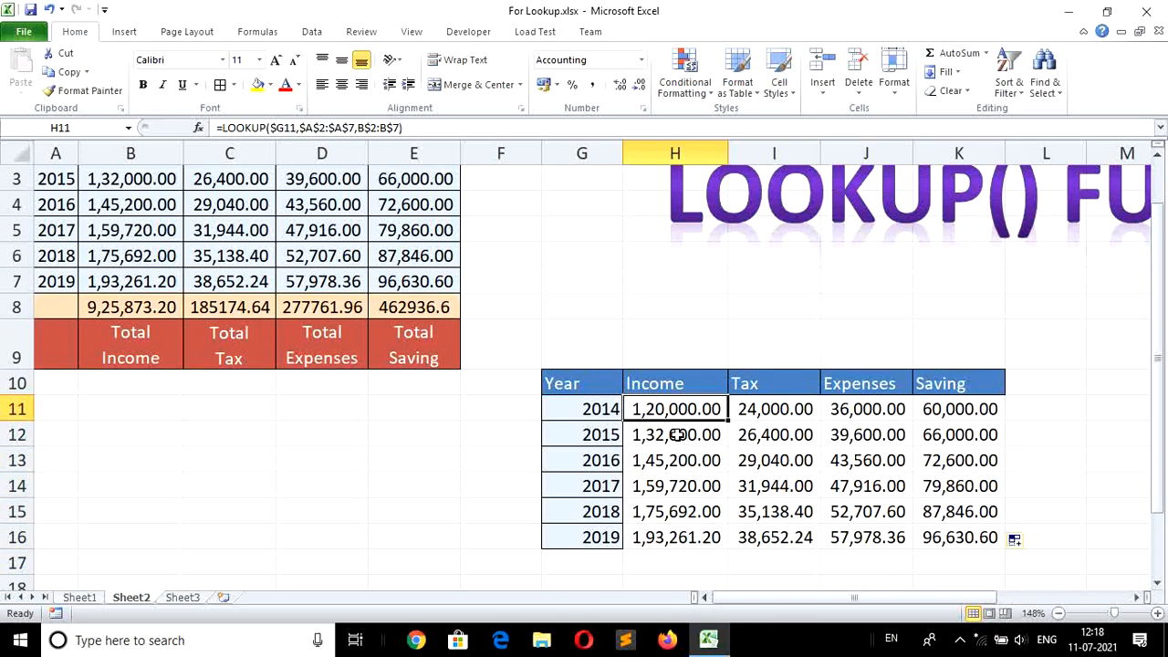
Step: Examine the Tax, Expenses and Saving formulas in row 11 and how the lookup value reference changes down the Saving column
{"action": "key", "text": "Right"}
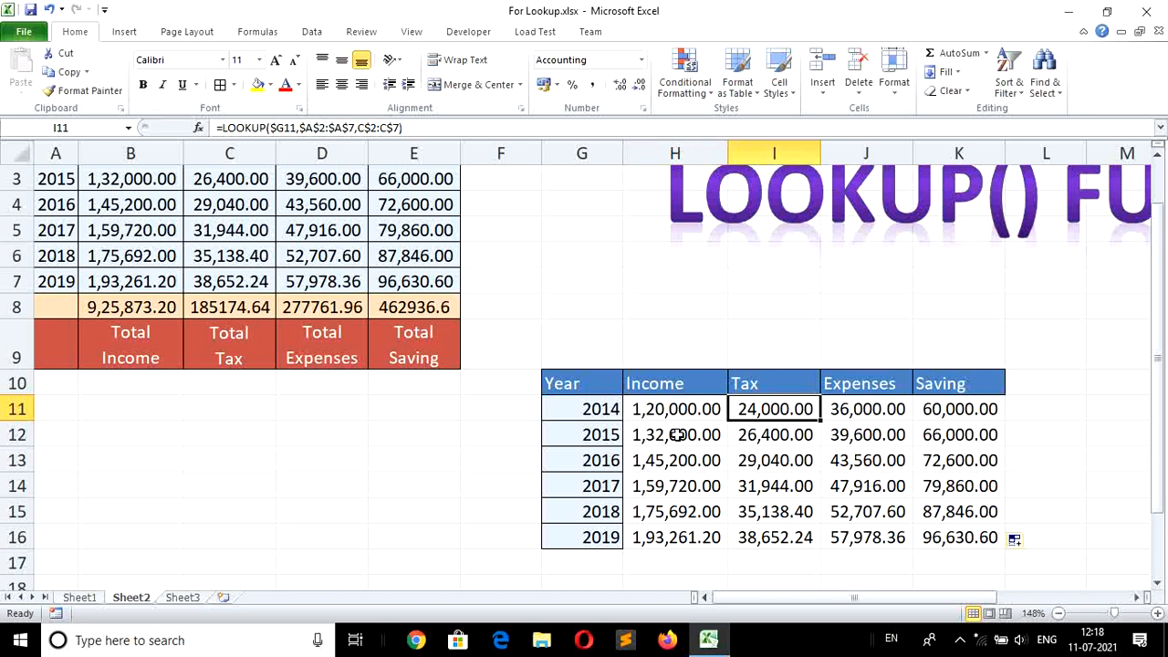
{"action": "key", "text": "Right"}
{"action": "key", "text": "Right"}
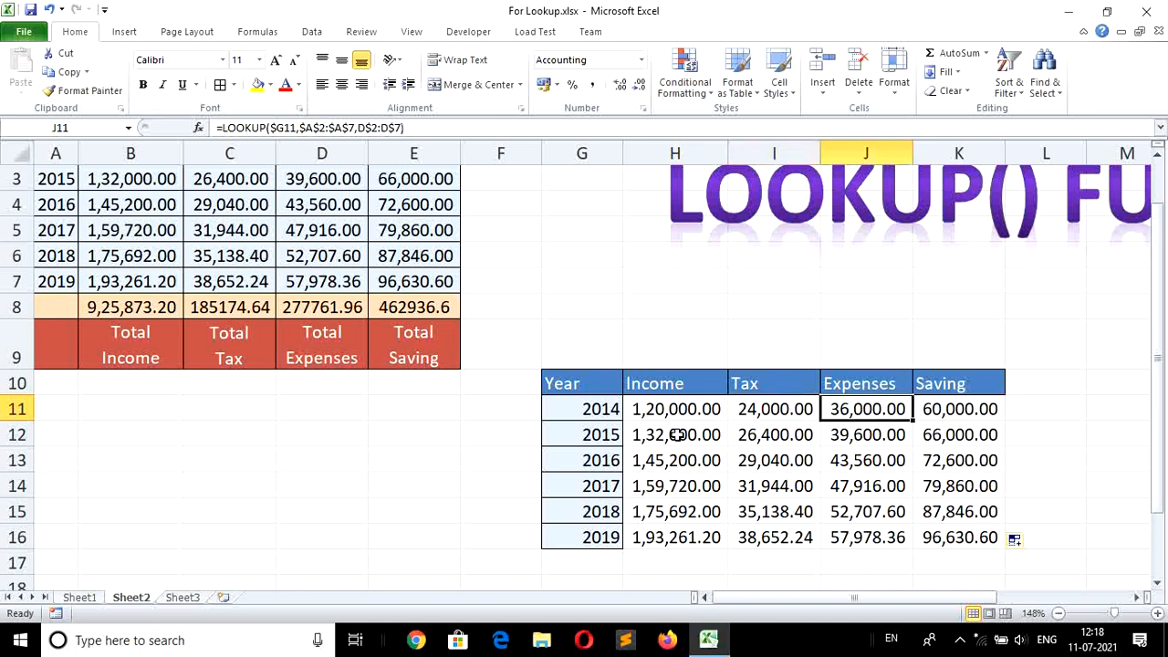
{"action": "key", "text": "Down"}
{"action": "key", "text": "Down"}
{"action": "key", "text": "Down"}
{"action": "key", "text": "Down"}
{"action": "key", "text": "Down"}
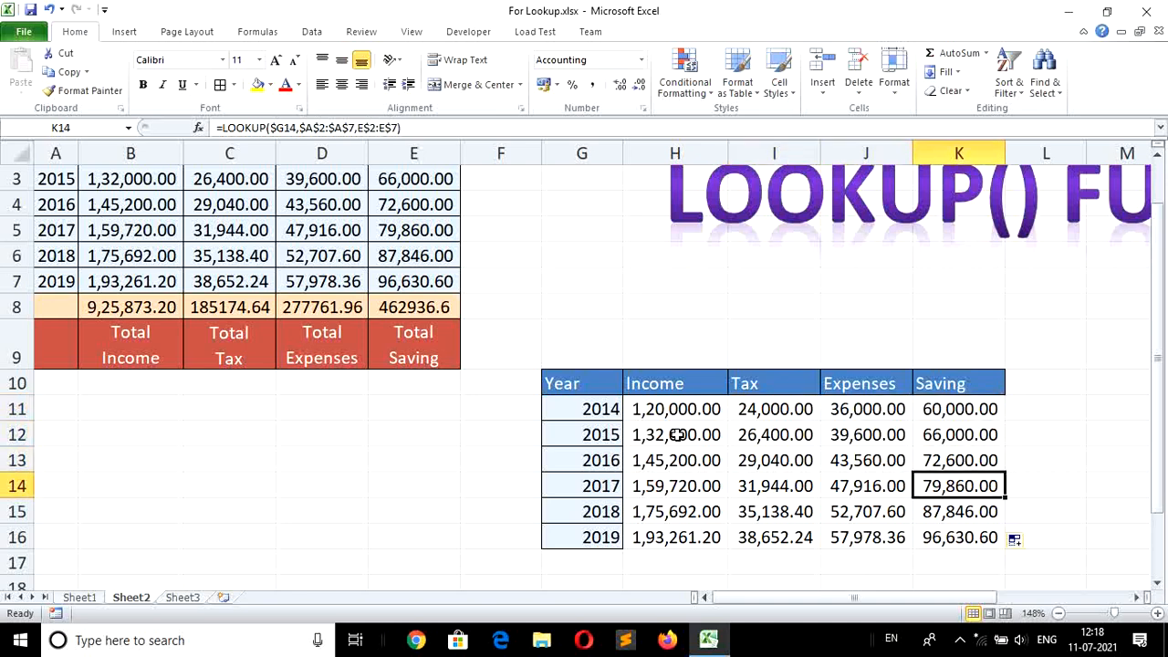
{"action": "key", "text": "Up"}
{"action": "key", "text": "Up"}
{"action": "key", "text": "Up"}
{"action": "key", "text": "Up"}
{"action": "key", "text": "Up"}
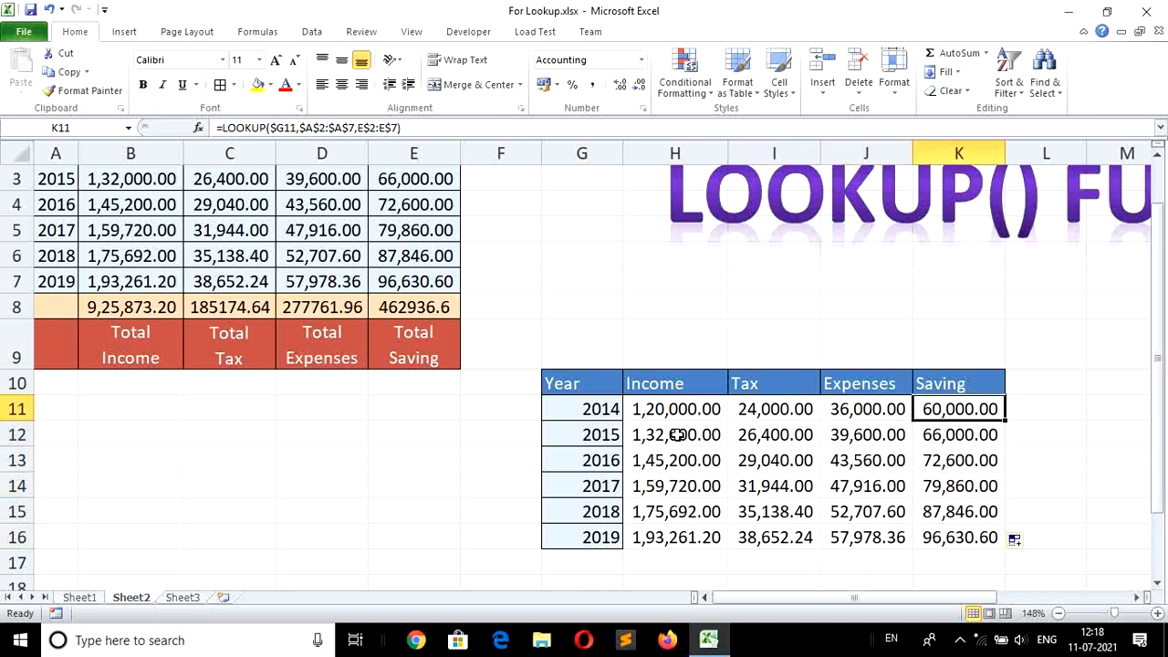
Step: Return to the Income column and compare its LOOKUP references across the yearly rows once more
{"action": "key", "text": "Left"}
{"action": "key", "text": "Left"}
{"action": "key", "text": "Left"}
{"action": "key", "text": "Down"}
{"action": "key", "text": "Down"}
{"action": "key", "text": "Down"}
{"action": "key", "text": "Down"}
{"action": "key", "text": "Down"}
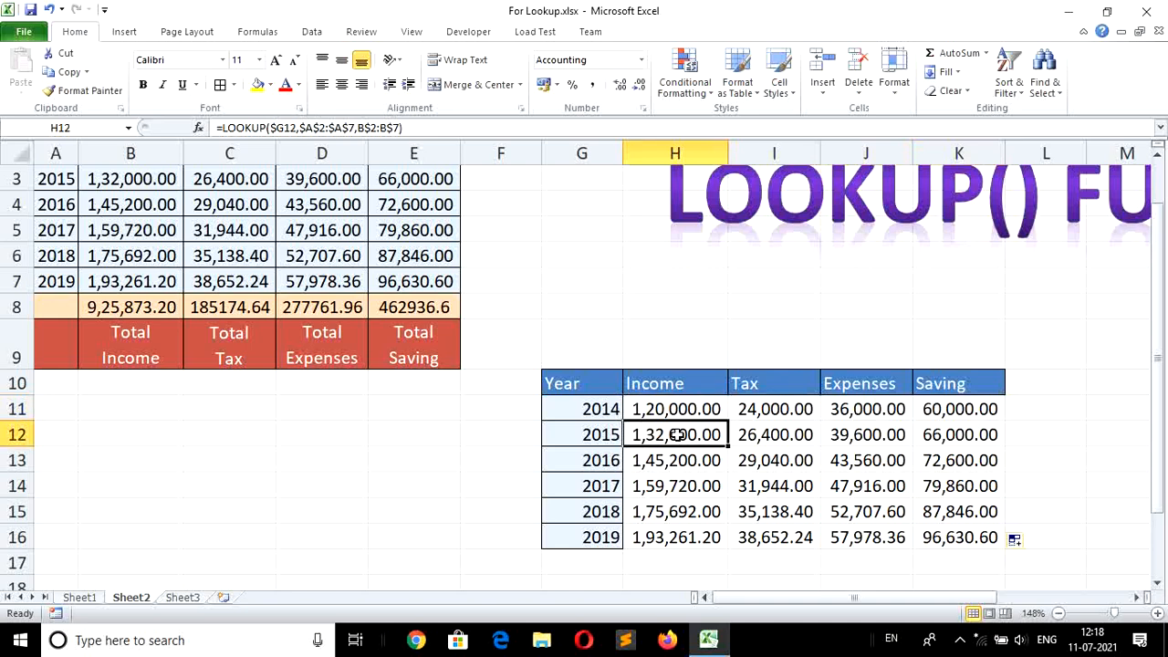
{"action": "key", "text": "Up"}
{"action": "key", "text": "Up"}
{"action": "key", "text": "Up"}
{"action": "key", "text": "Up"}
{"action": "key", "text": "Up"}
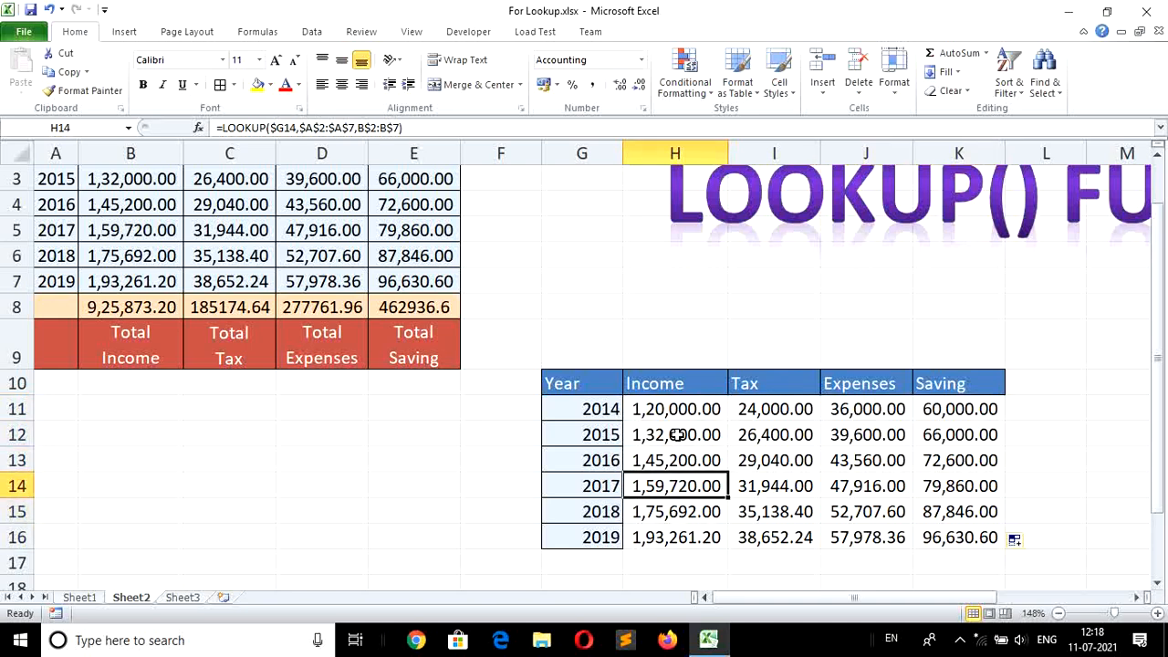